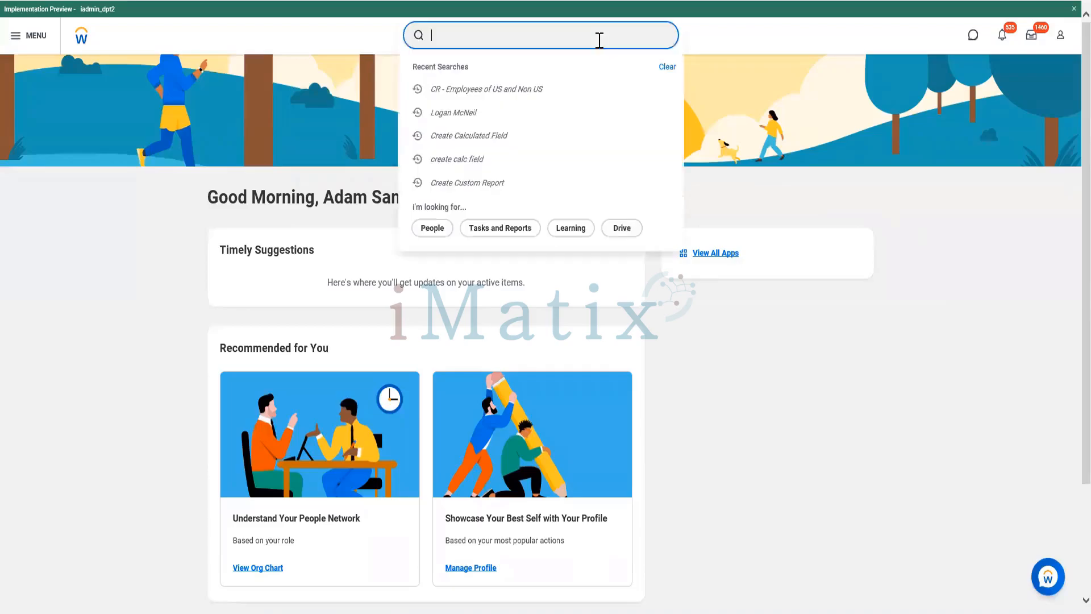
Find the HR Officer in Executive Management, San Francisco, and start a proxy session acting as that worker
type("logan")
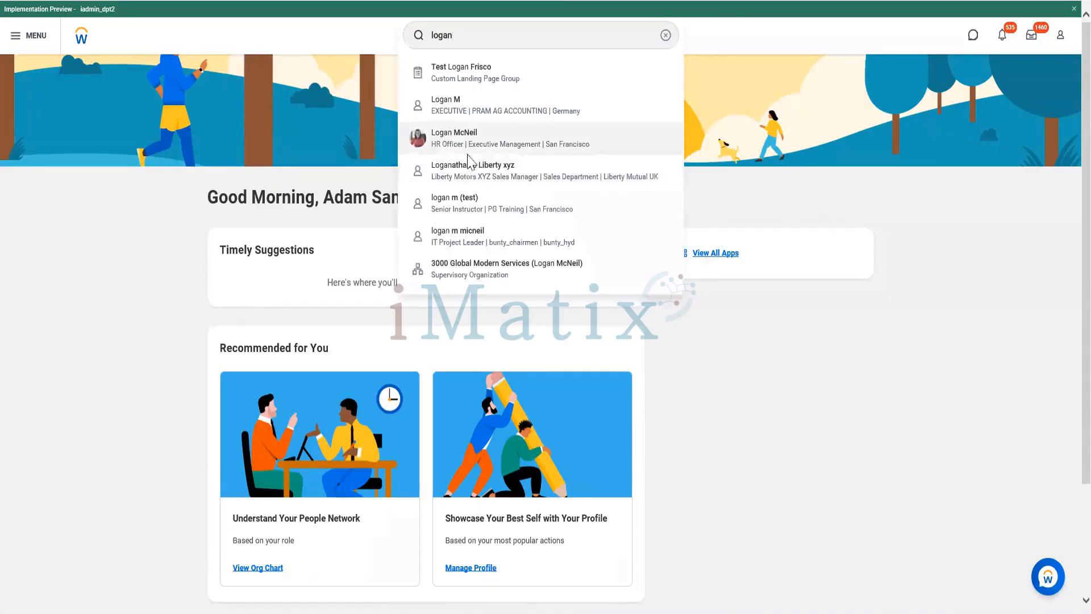
left_click(459, 157)
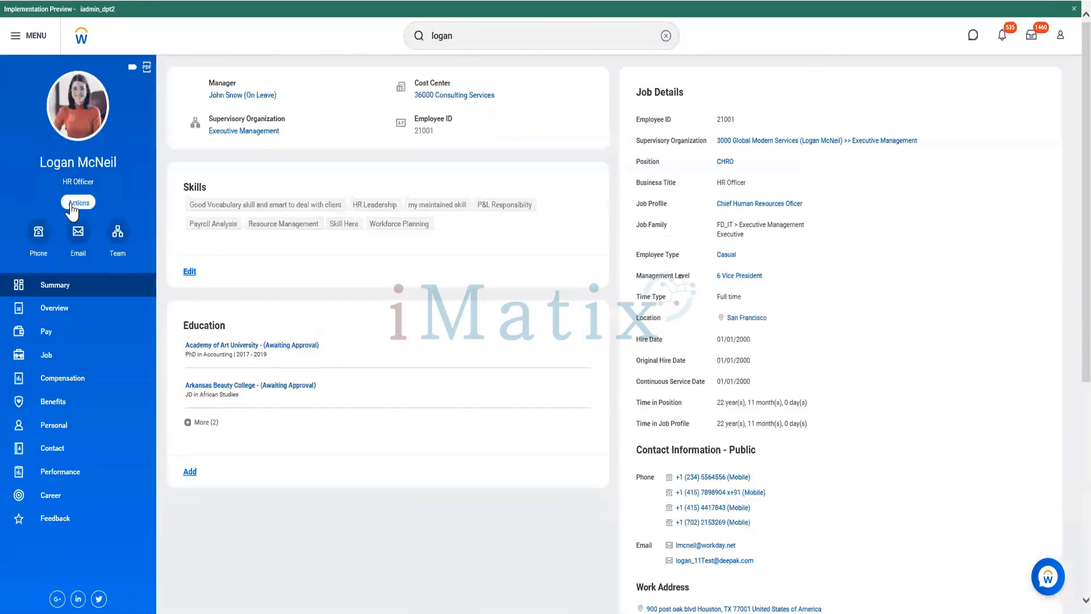
left_click(71, 203)
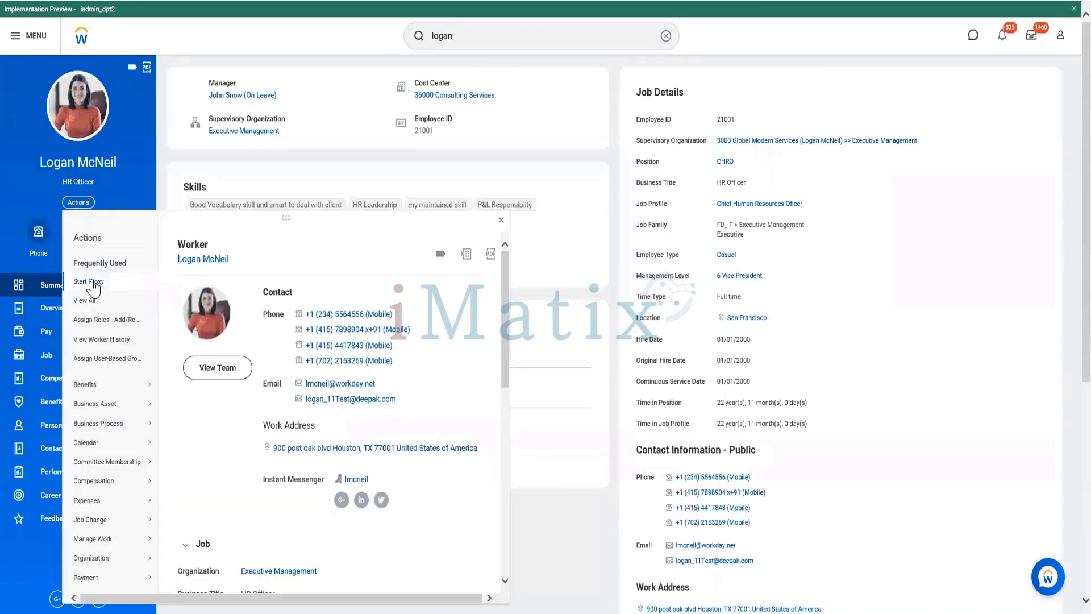
left_click(91, 282)
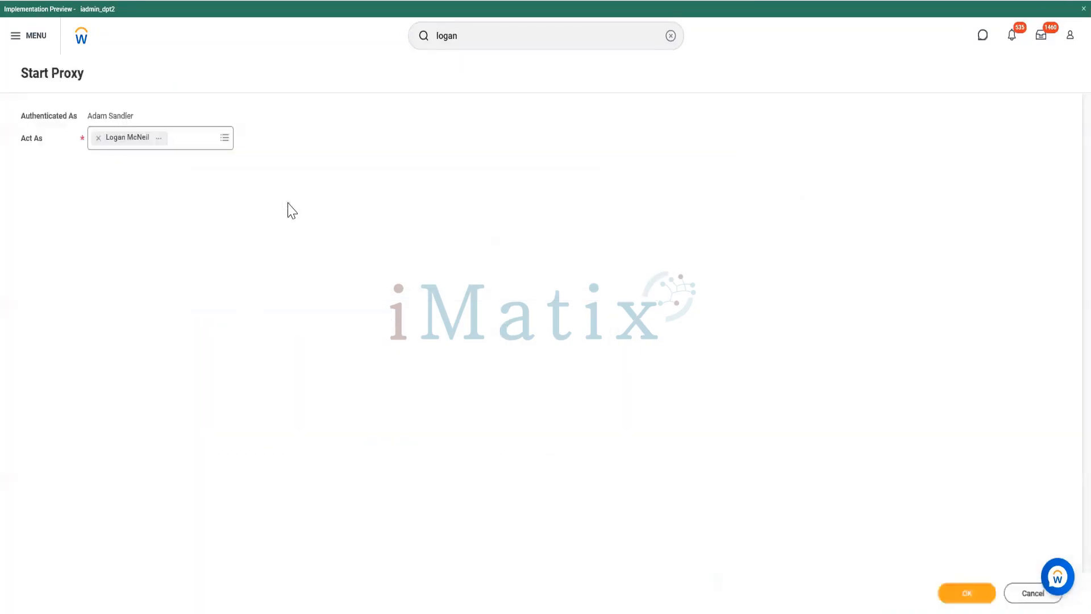
left_click(69, 593)
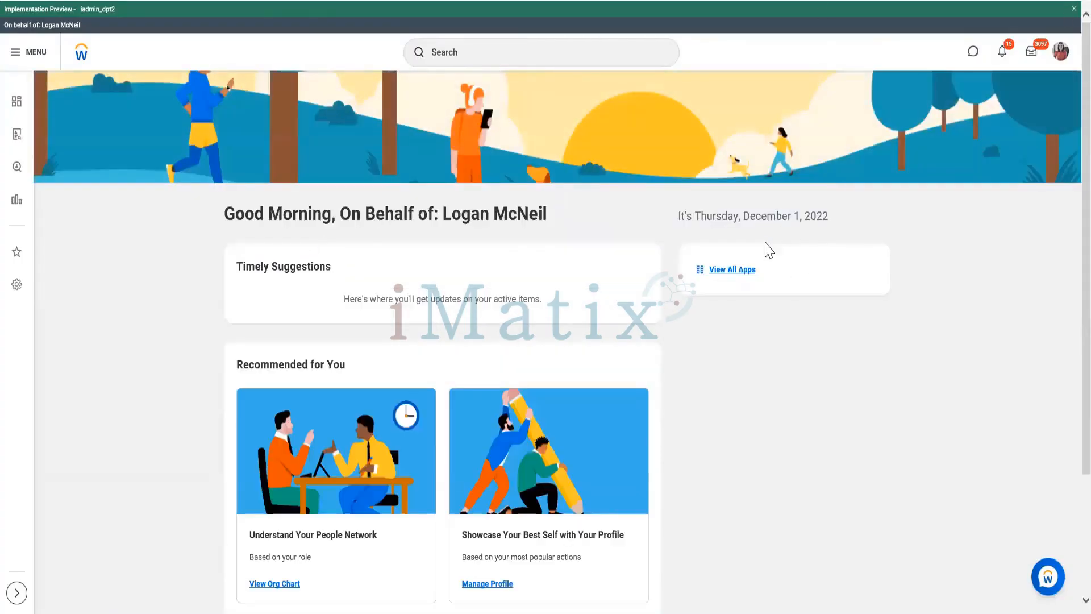
Open the proxied worker's own profile, view the job information, and look through the available Job Change actions
left_click(1061, 51)
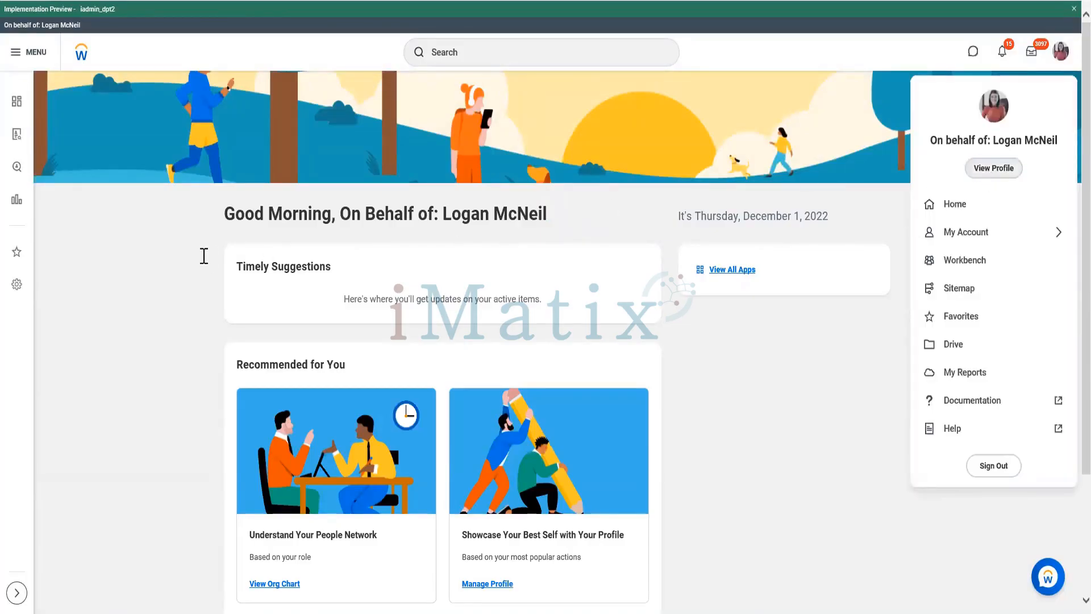
left_click(250, 196)
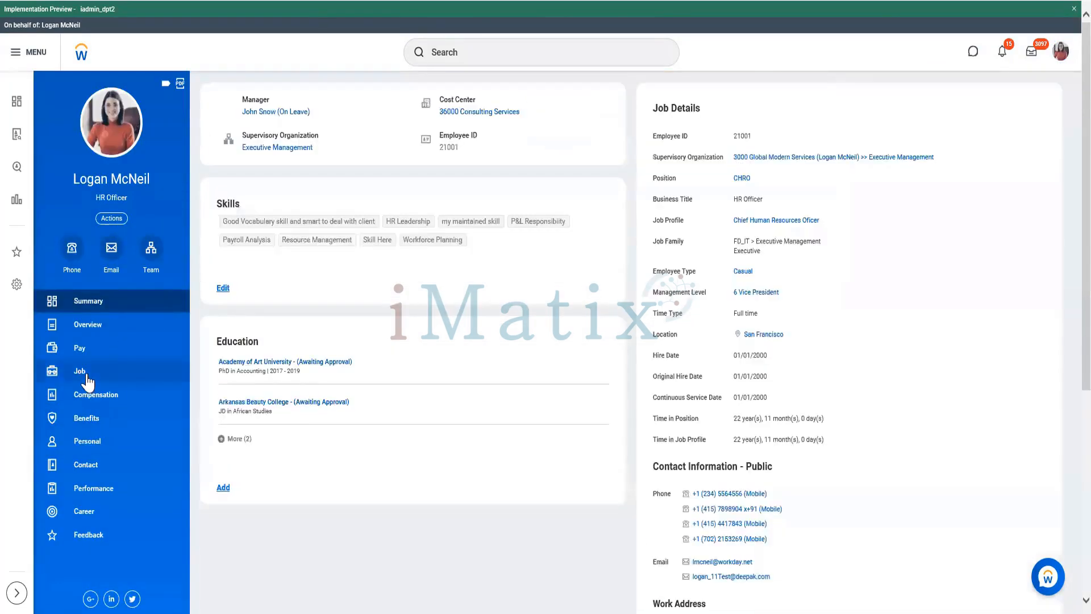
left_click(87, 379)
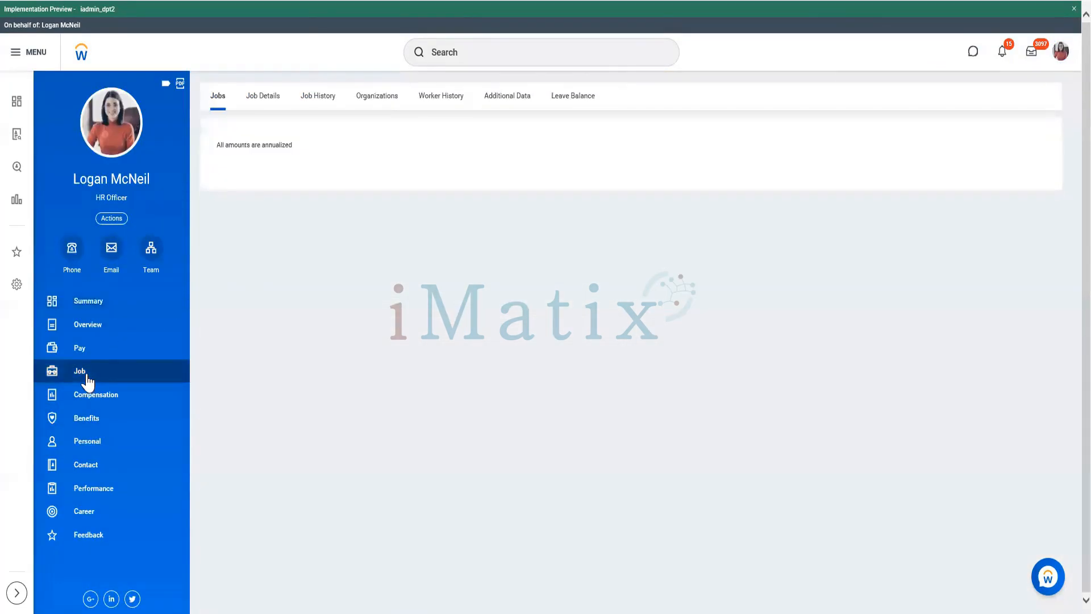
left_click(118, 219)
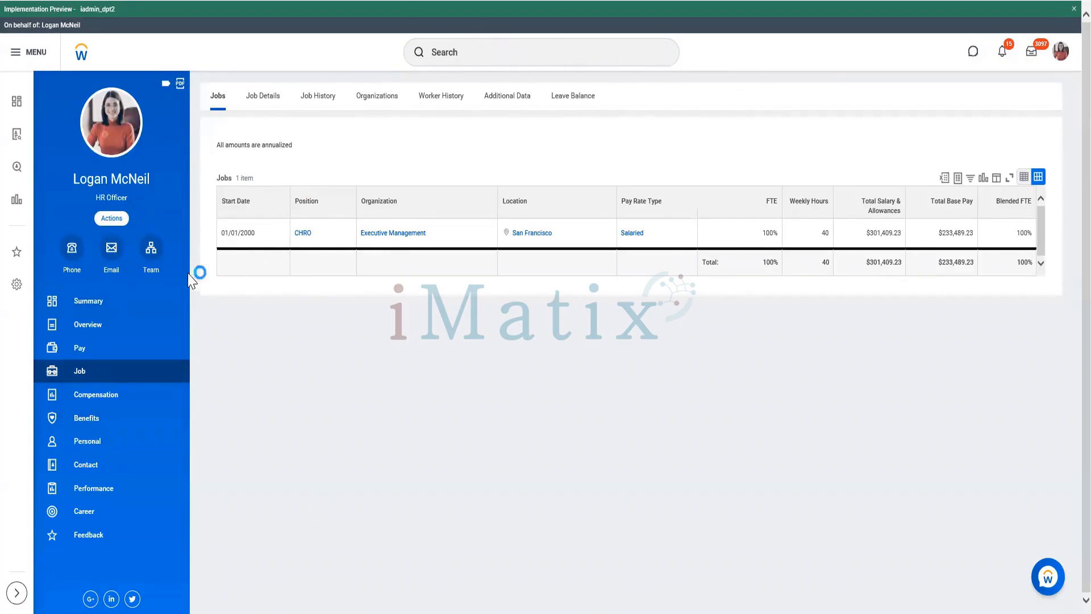
left_click(112, 218)
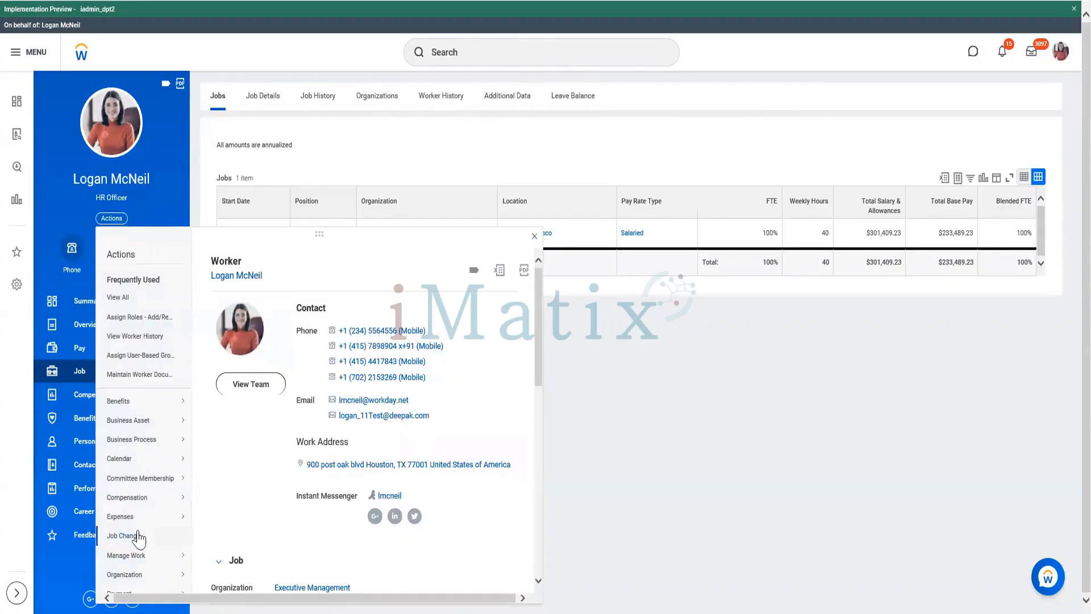
mouse_move(138, 537)
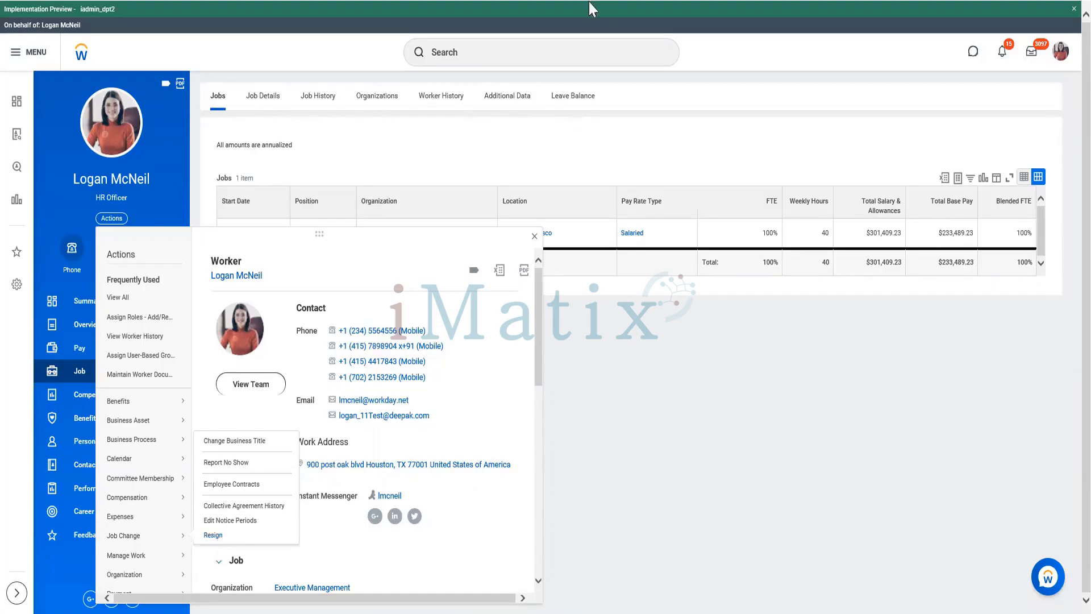
Search for "terminate", open the Terminate Employee task to view its employee selection options, and close it without choosing anyone
left_click(494, 54)
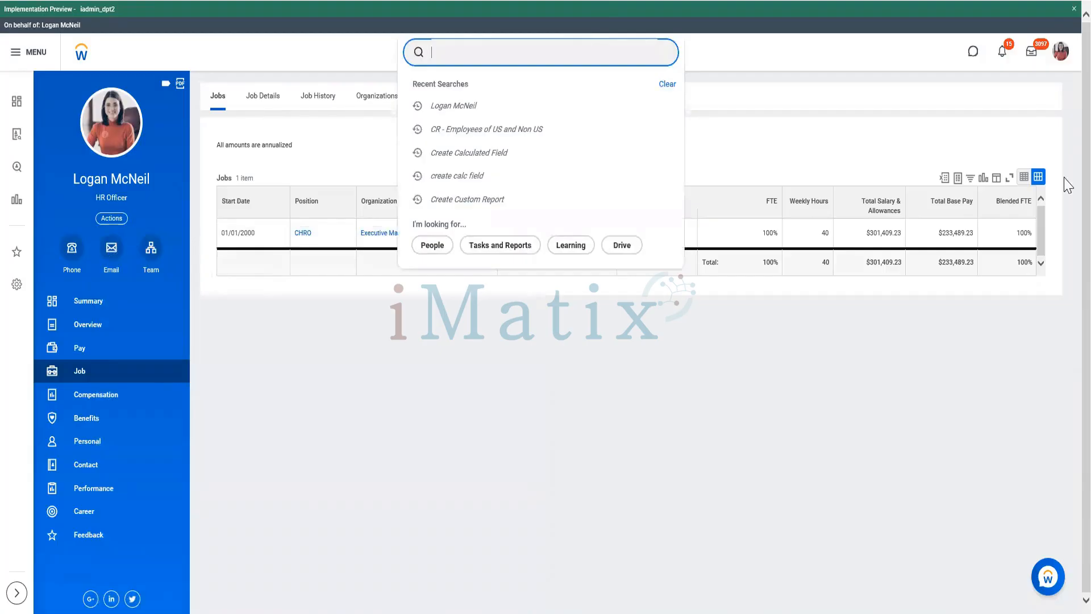
type("terminated")
key("BackSpace")
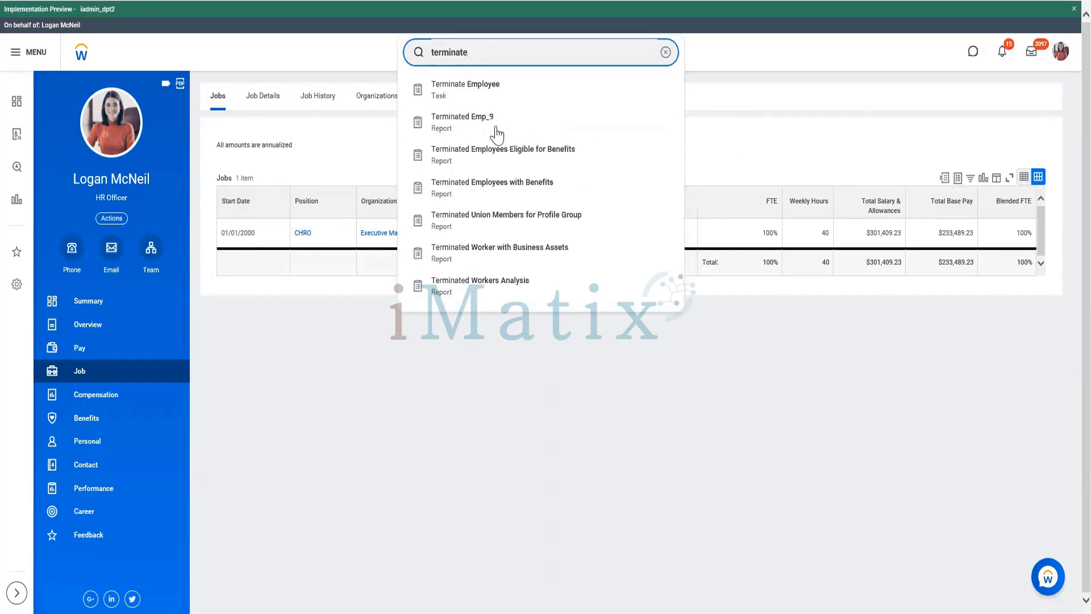
left_click(470, 91)
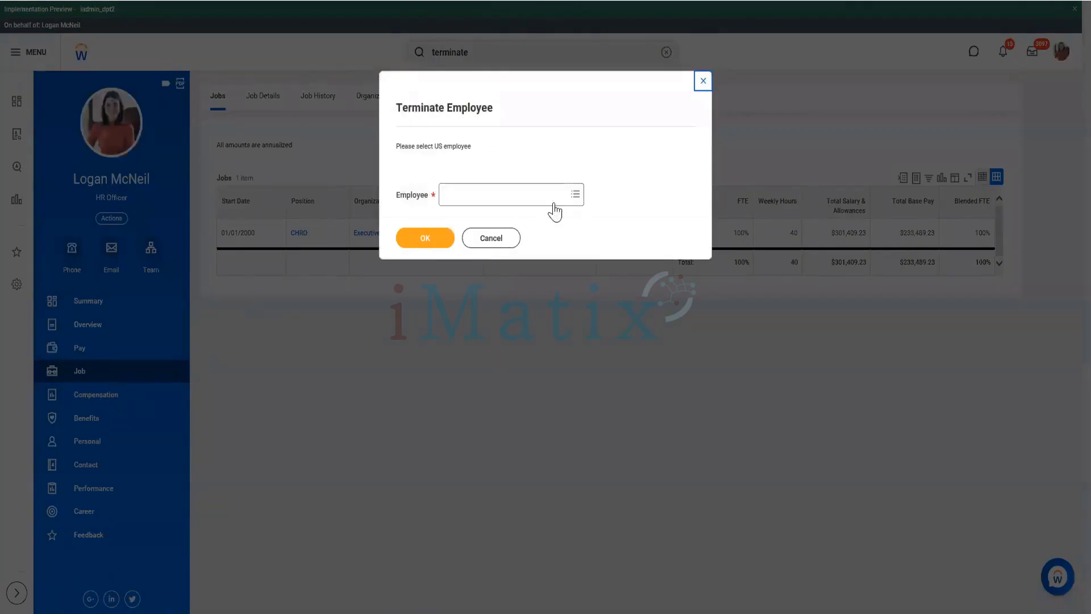
left_click(464, 197)
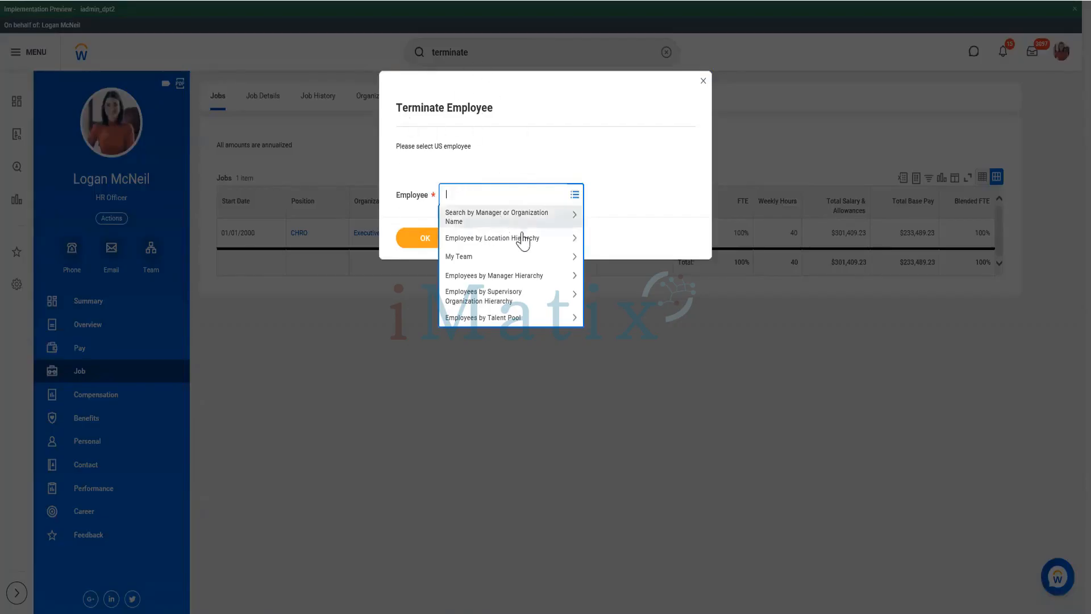
left_click(702, 81)
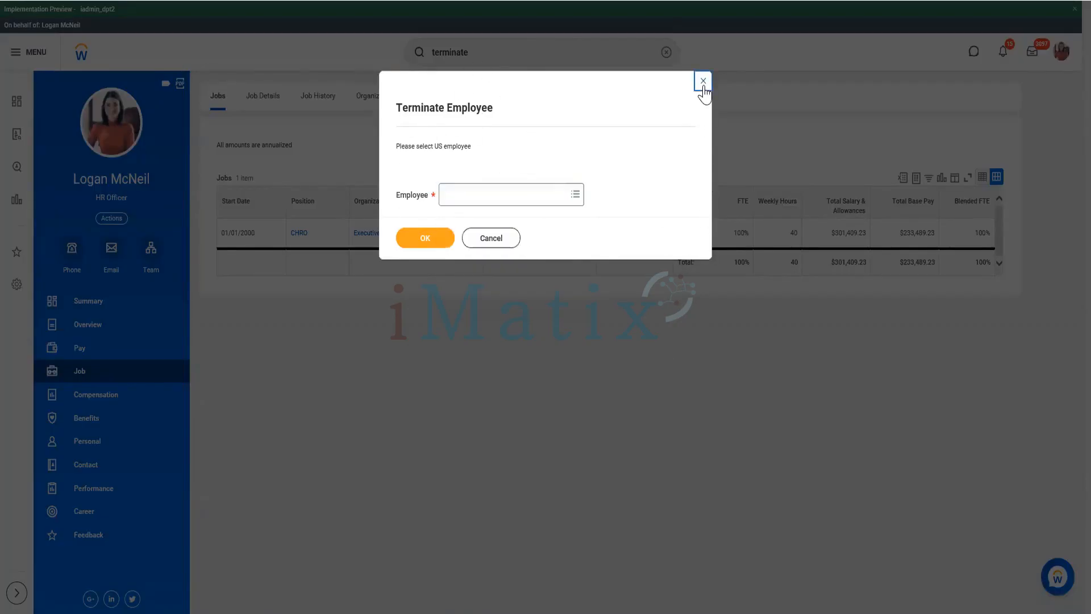
left_click(702, 81)
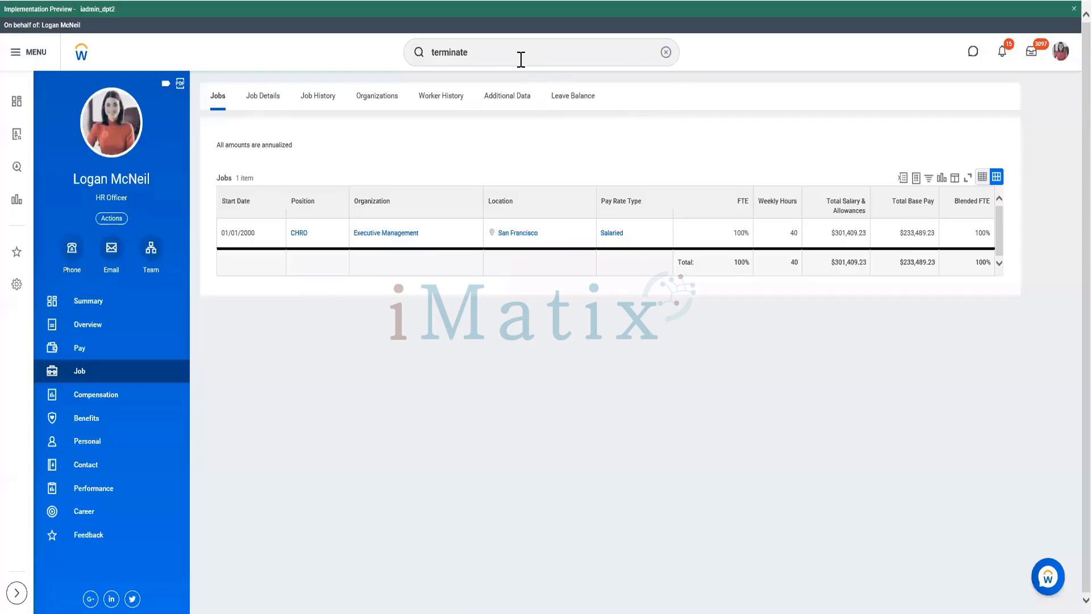
Search for "bp:termina" and open the Termination (Default Definition) business process definition
left_click(521, 55)
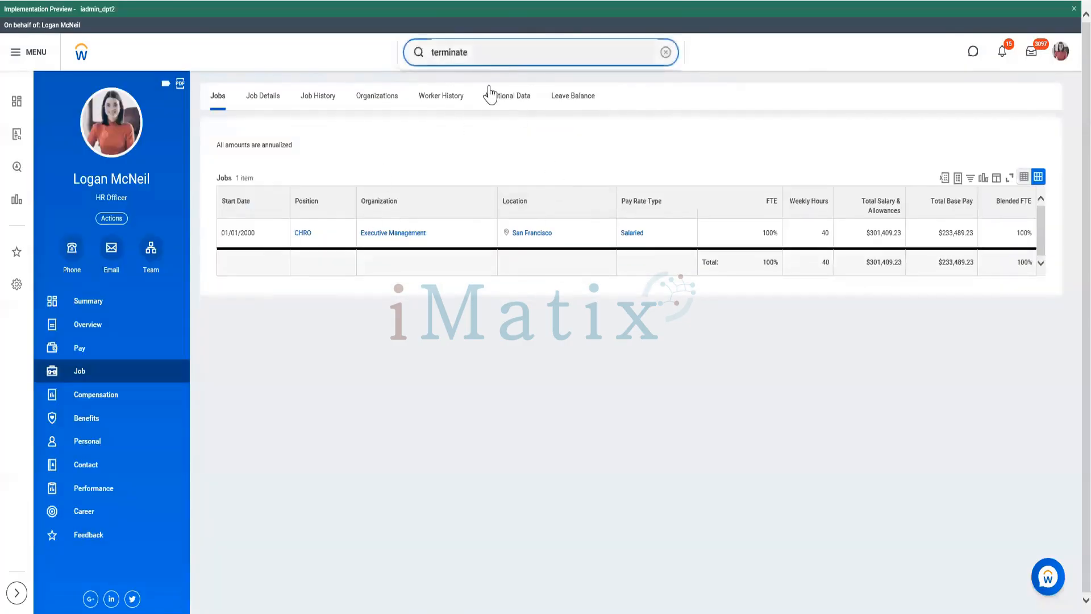
left_click(498, 57)
type("bp:terminate")
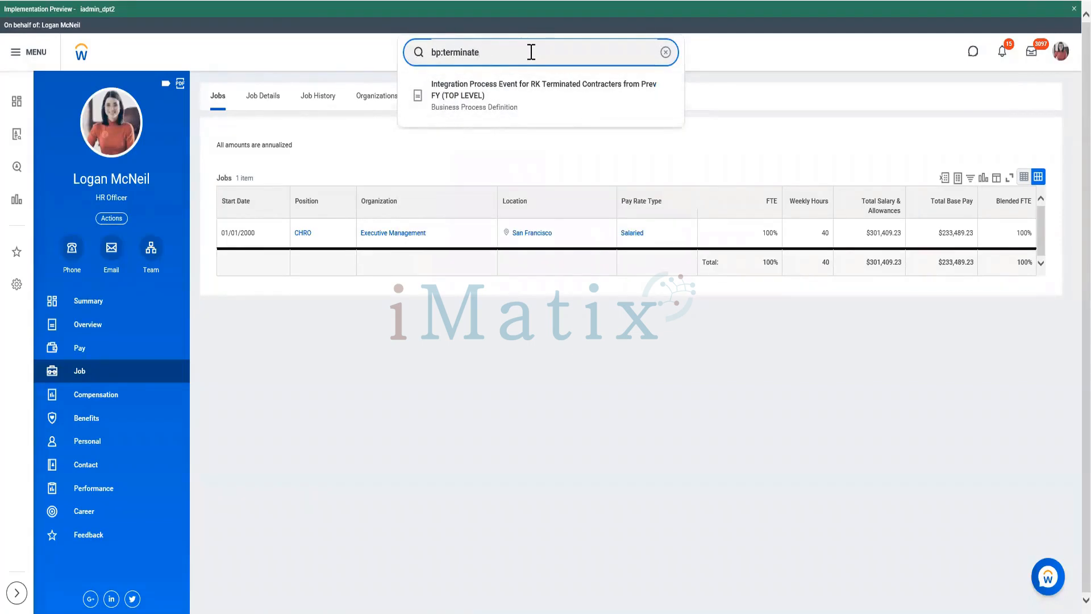
key("BackSpace")
key("BackSpace")
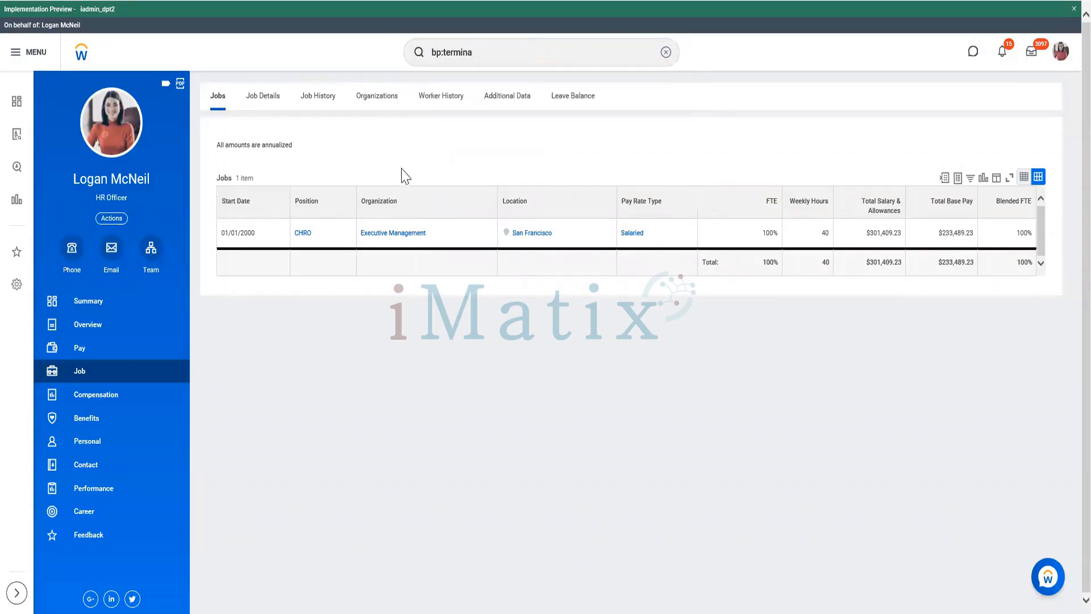
left_click(513, 52)
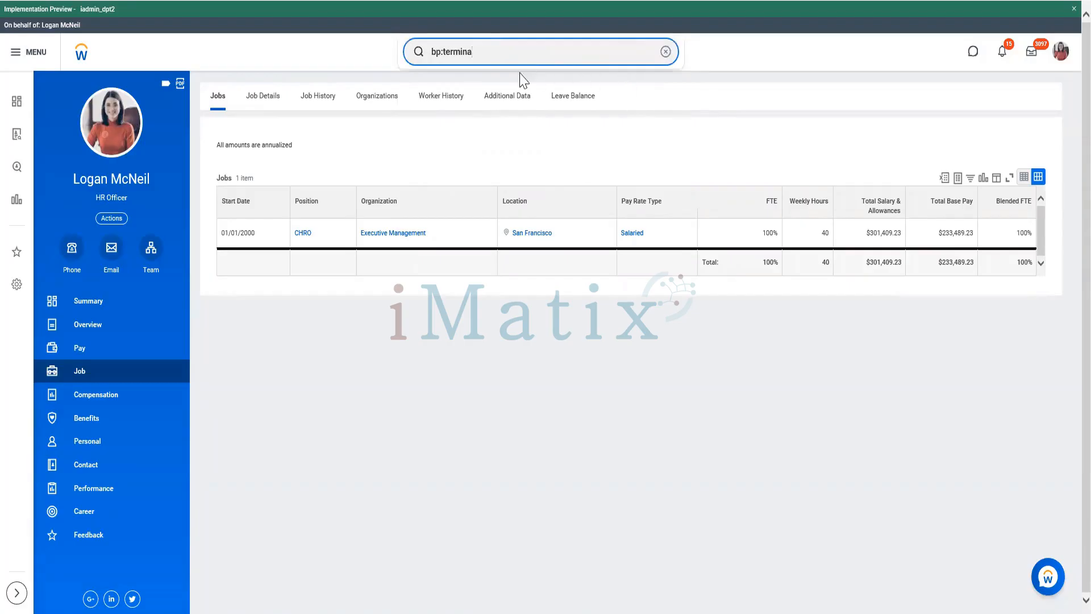
key("Return")
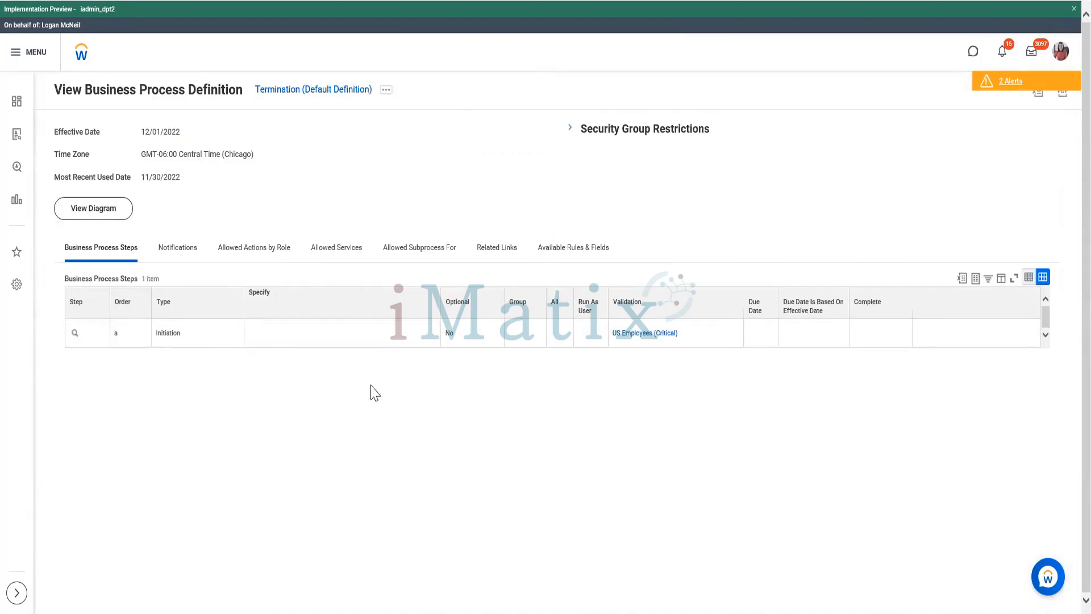
Open the Termination default definition for editing, accepting effective date 12/01/2022 and time zone GMT-06:00 Central Time (Chicago)
left_click(385, 89)
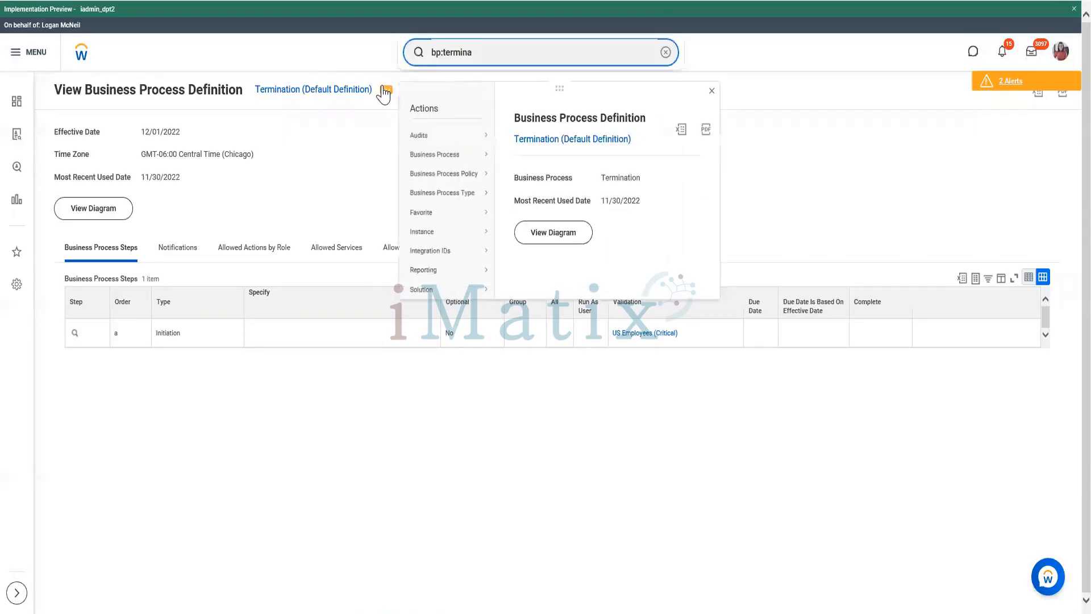
mouse_move(458, 166)
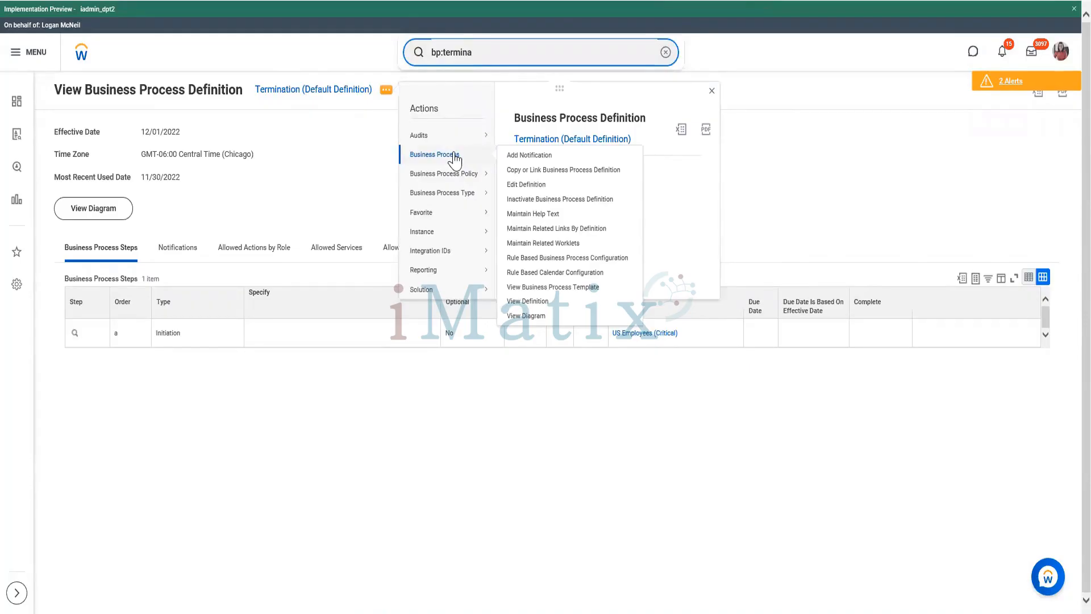
left_click(518, 186)
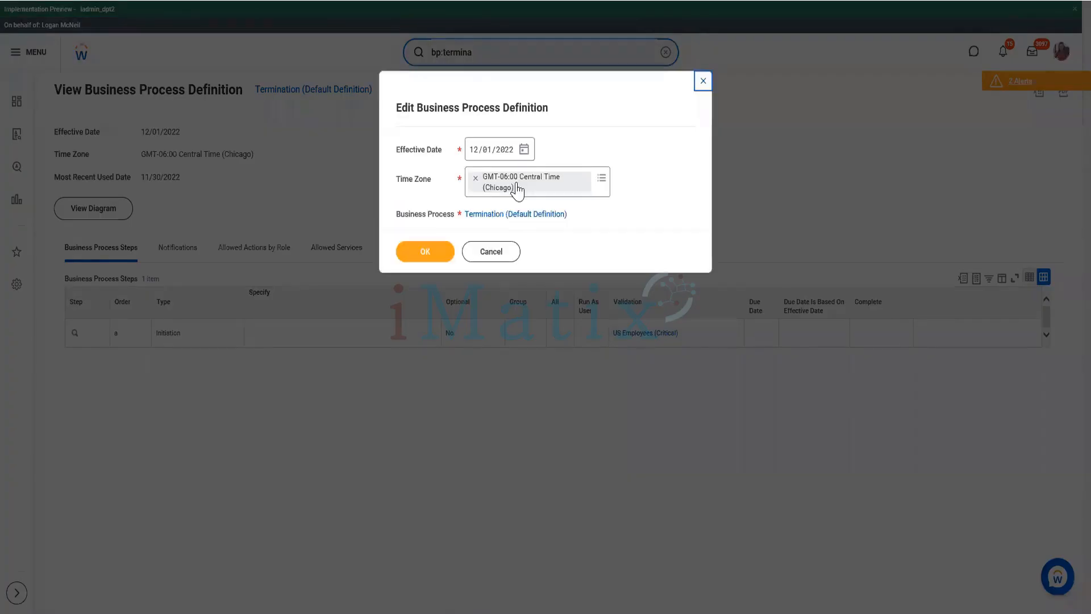
left_click(437, 253)
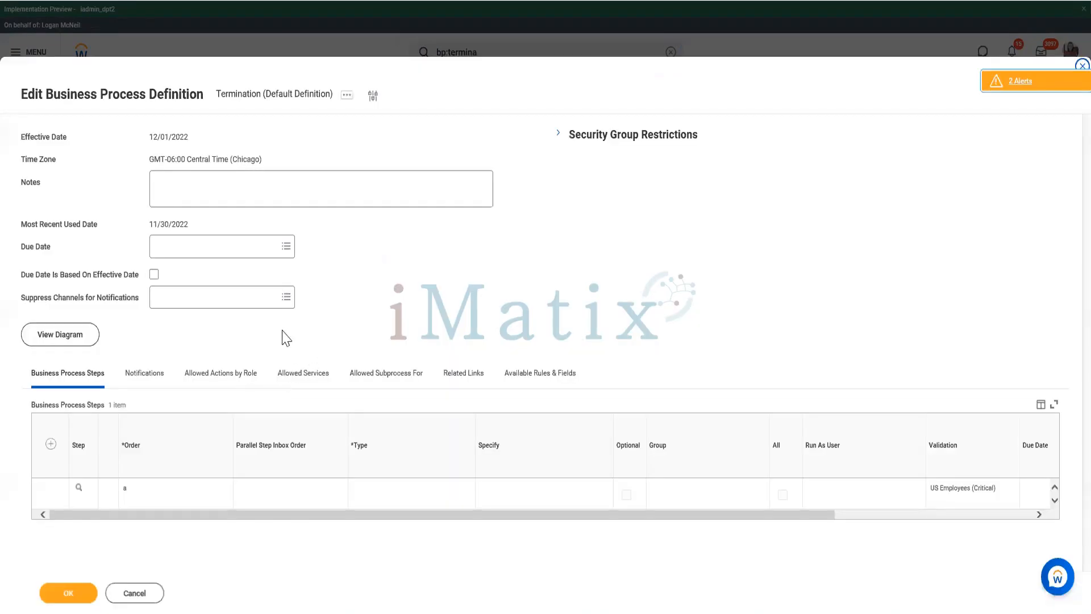
Add a new business process step row of type Action and browse the actions that can be specified for it
left_click(50, 448)
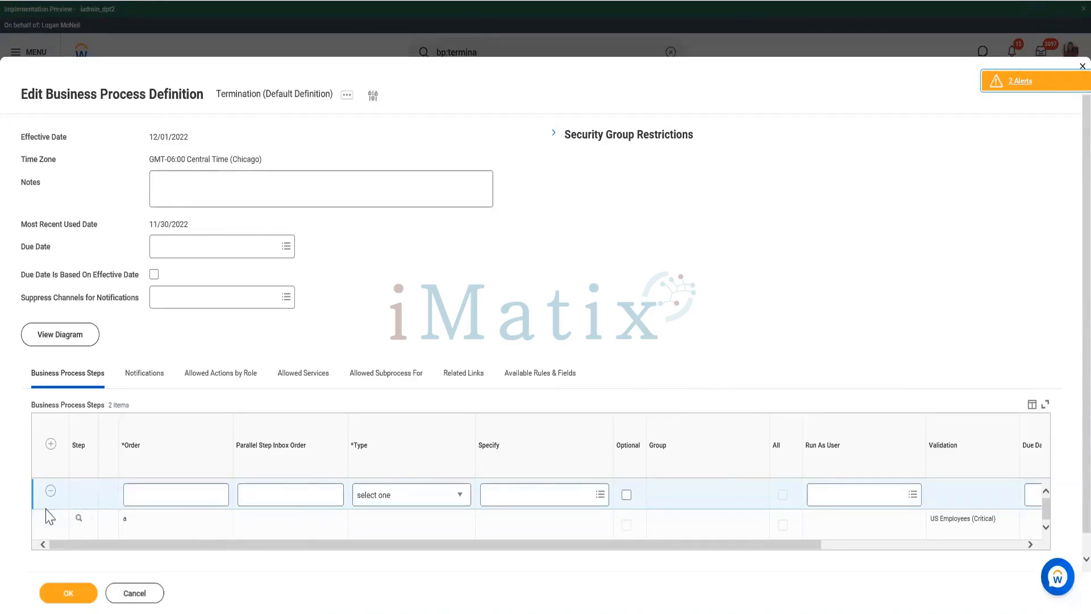
left_click(393, 495)
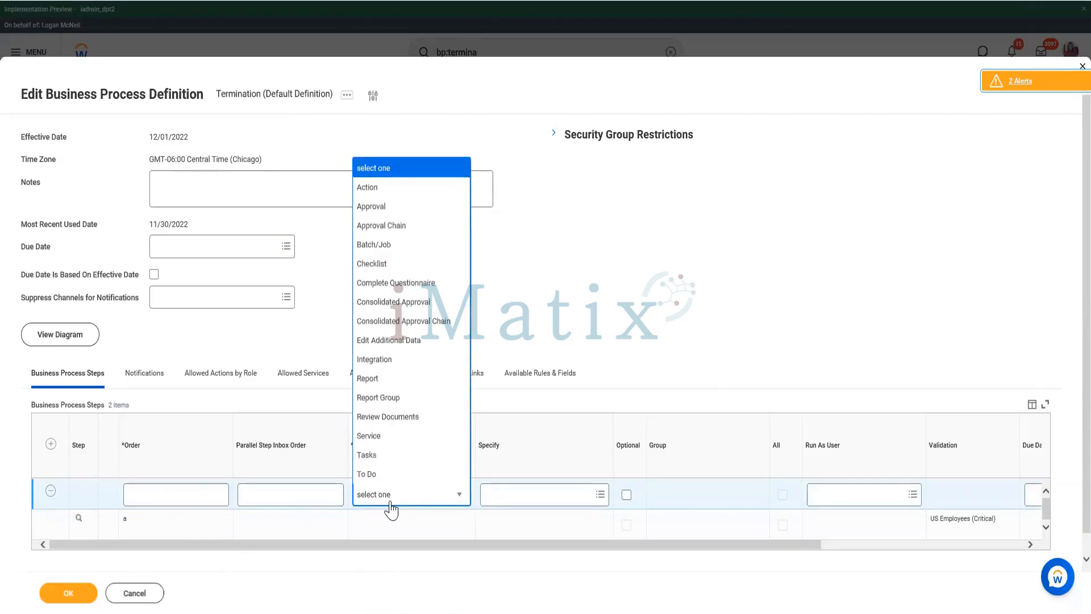
left_click(380, 187)
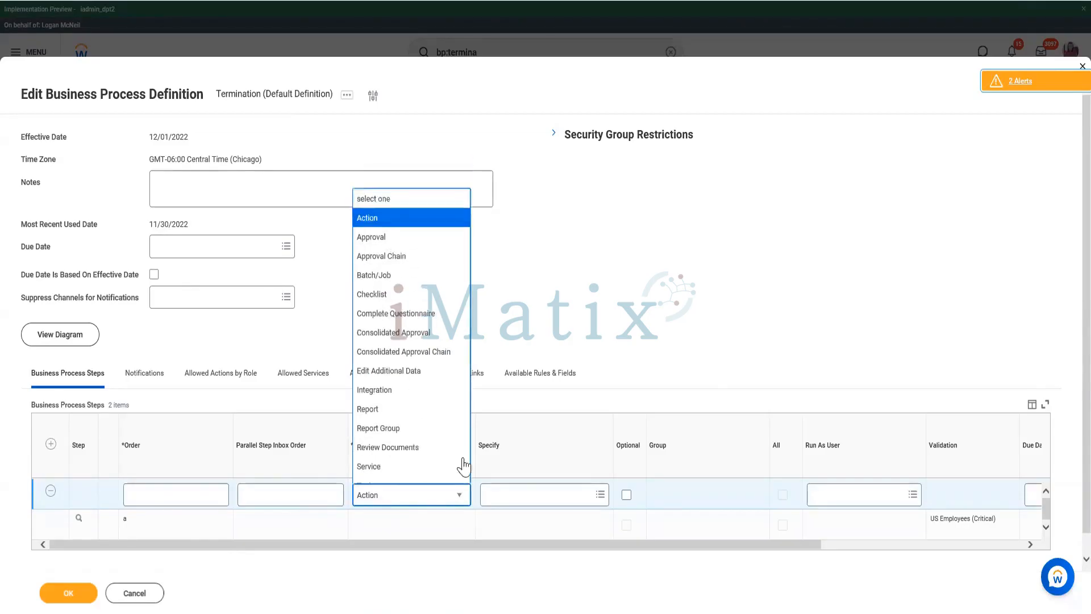
left_click(512, 501)
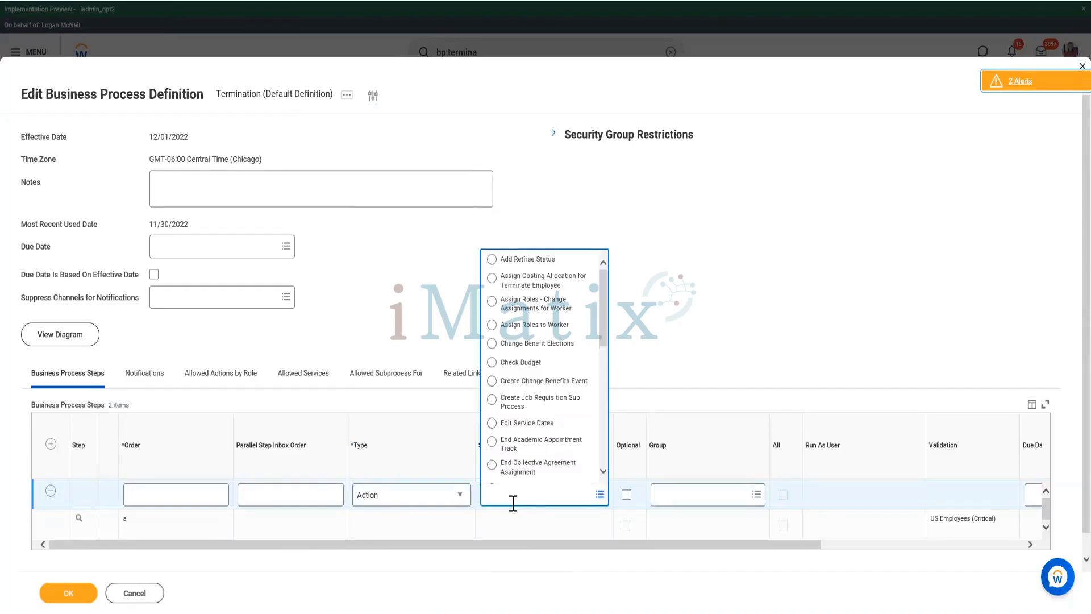
scroll(545, 455, "down", 10)
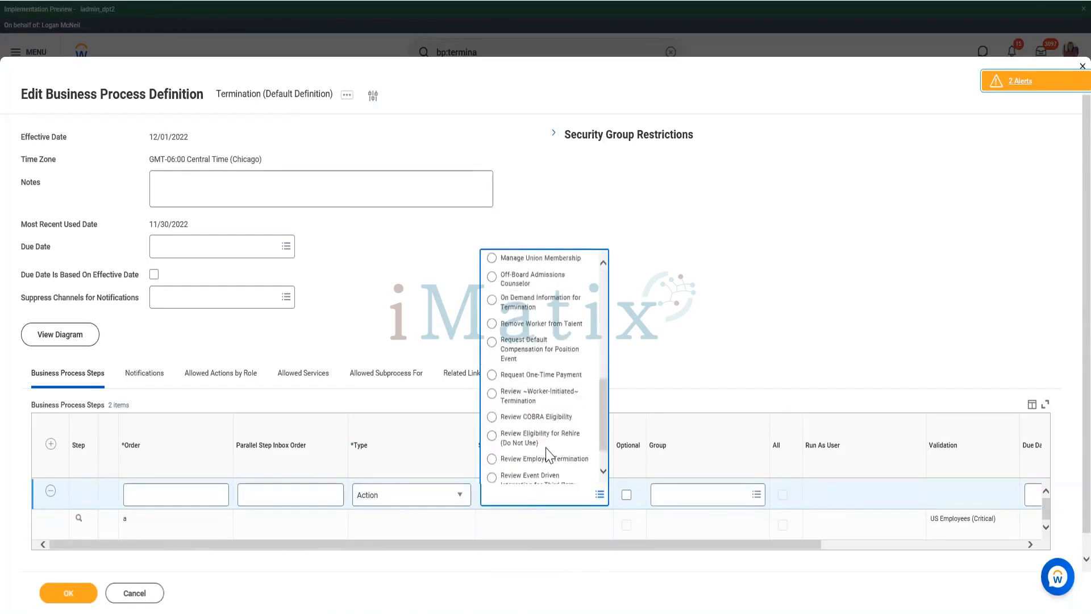
scroll(548, 454, "down", 1)
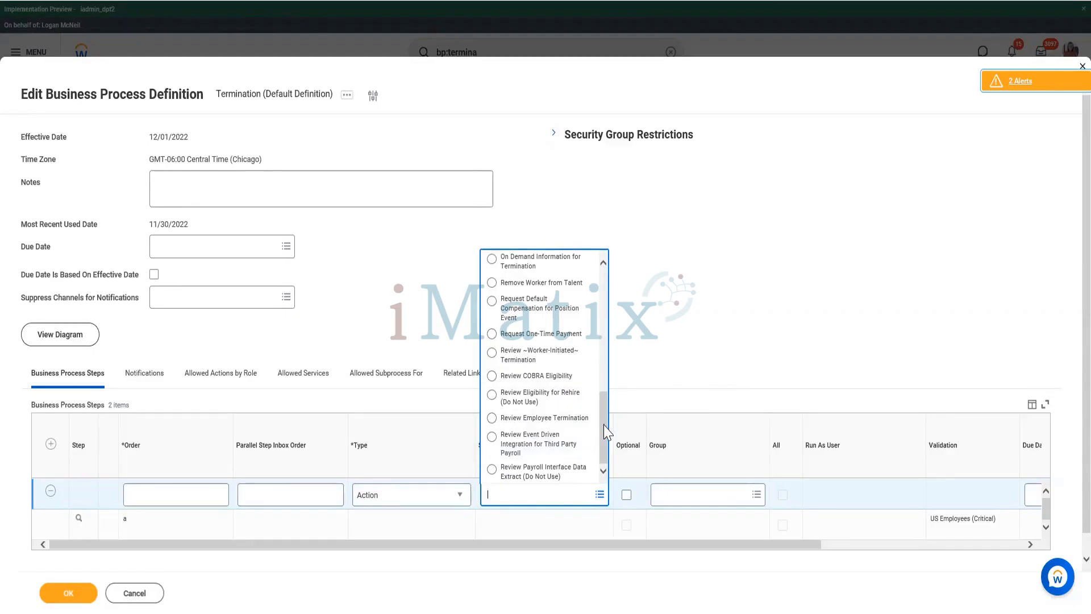
left_click_drag(606, 430, 609, 361)
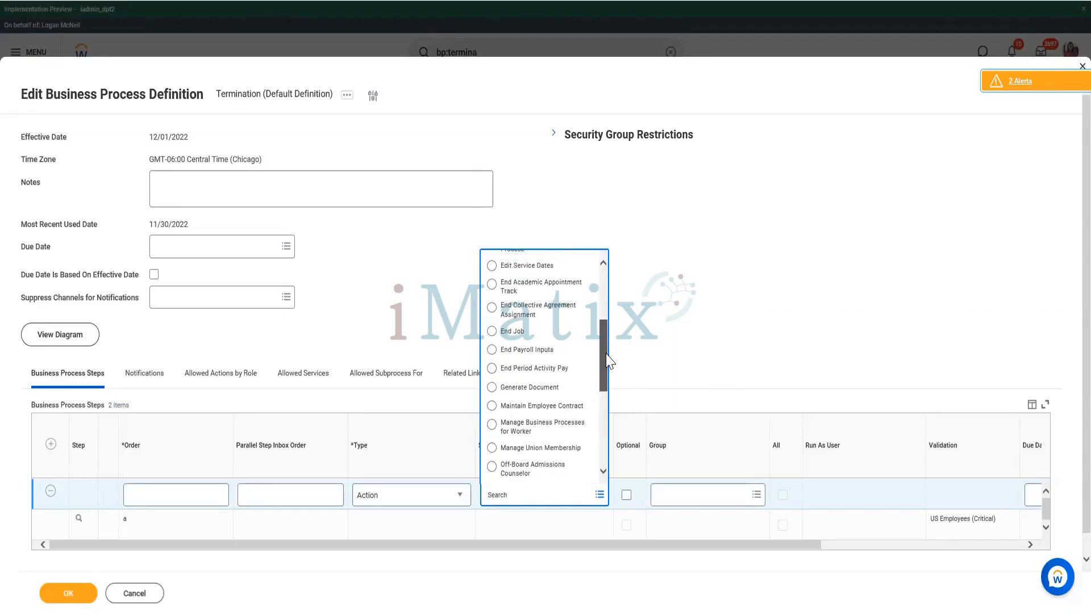
Duplicate the current browser tab to get a second session page alongside the definition being edited
right_click(83, 5)
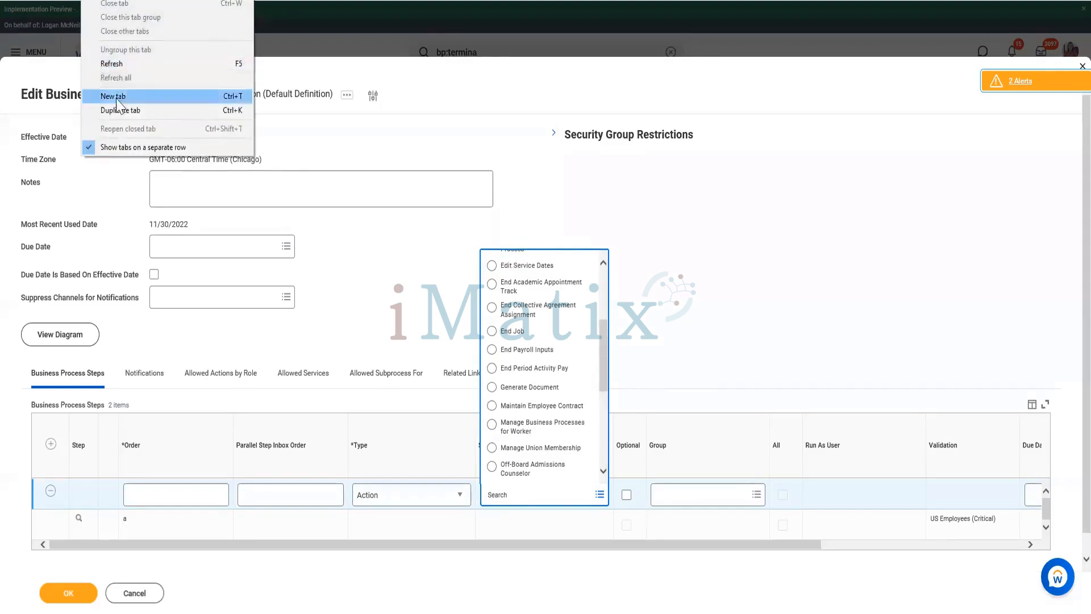
left_click(121, 111)
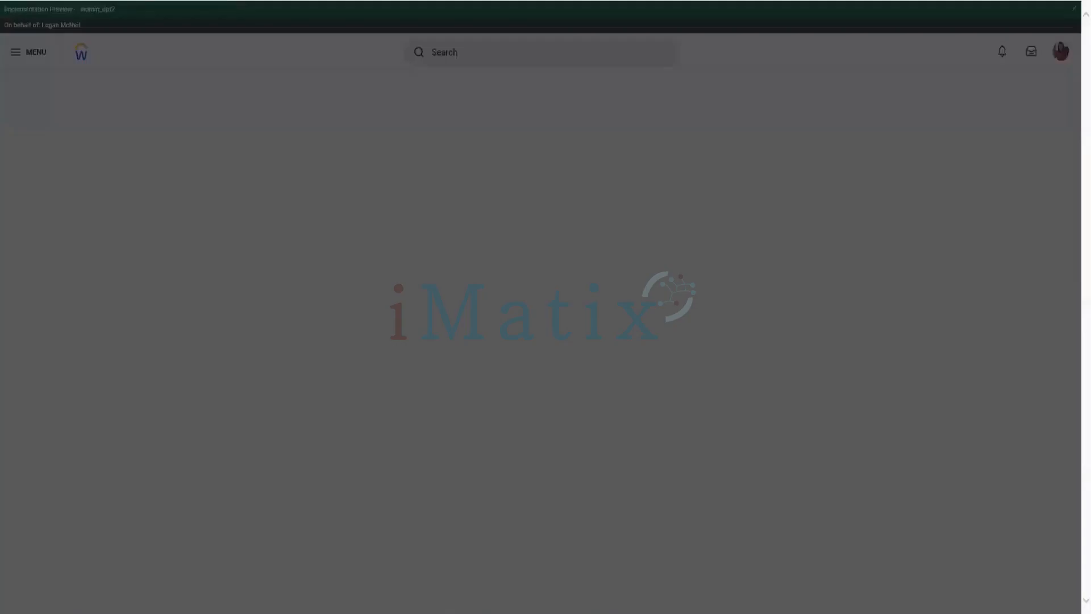
Accept the edit prompt for the Termination default definition in the duplicate session, and close its edit page without changes
mouse_move(458, 613)
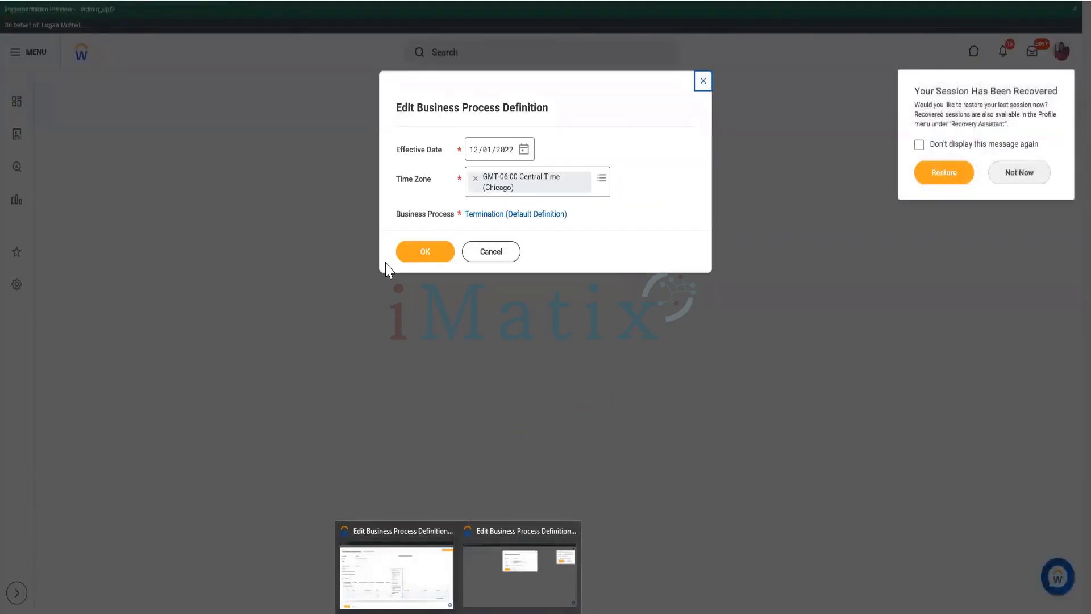
left_click(435, 265)
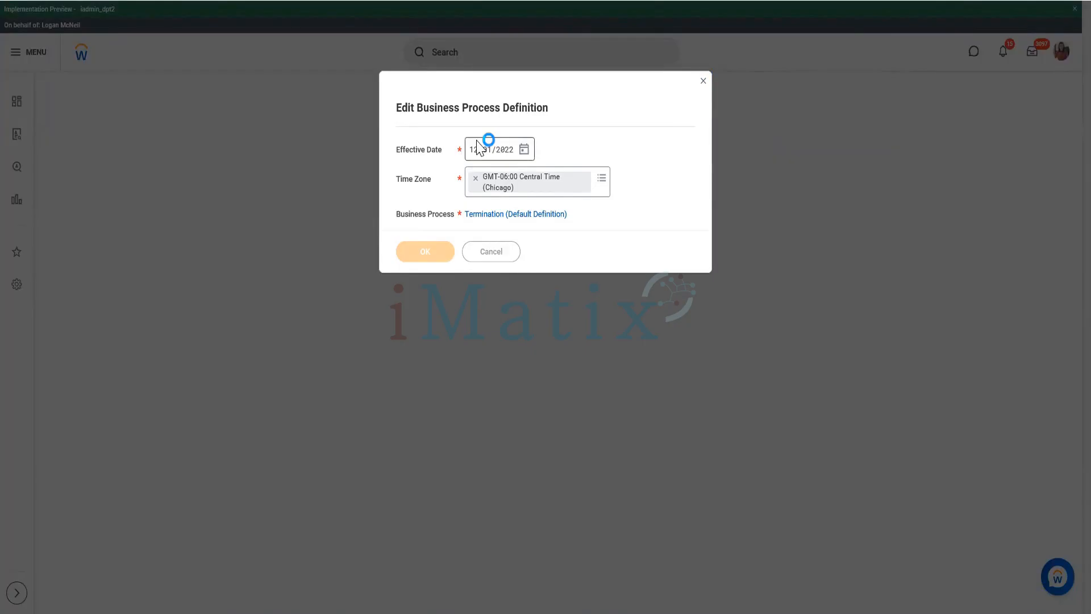
type("01")
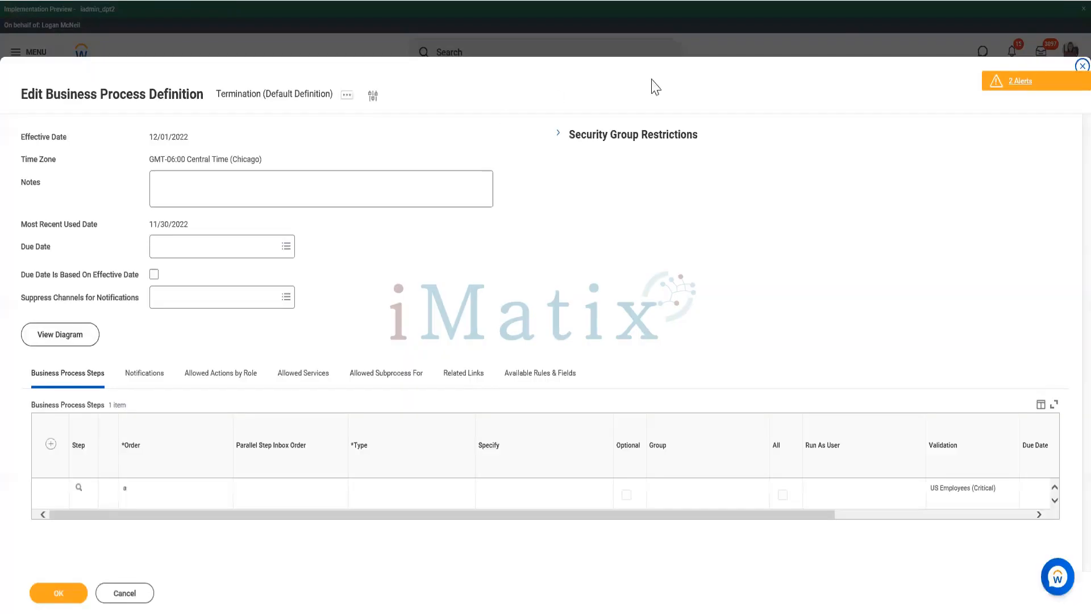
left_click(1070, 77)
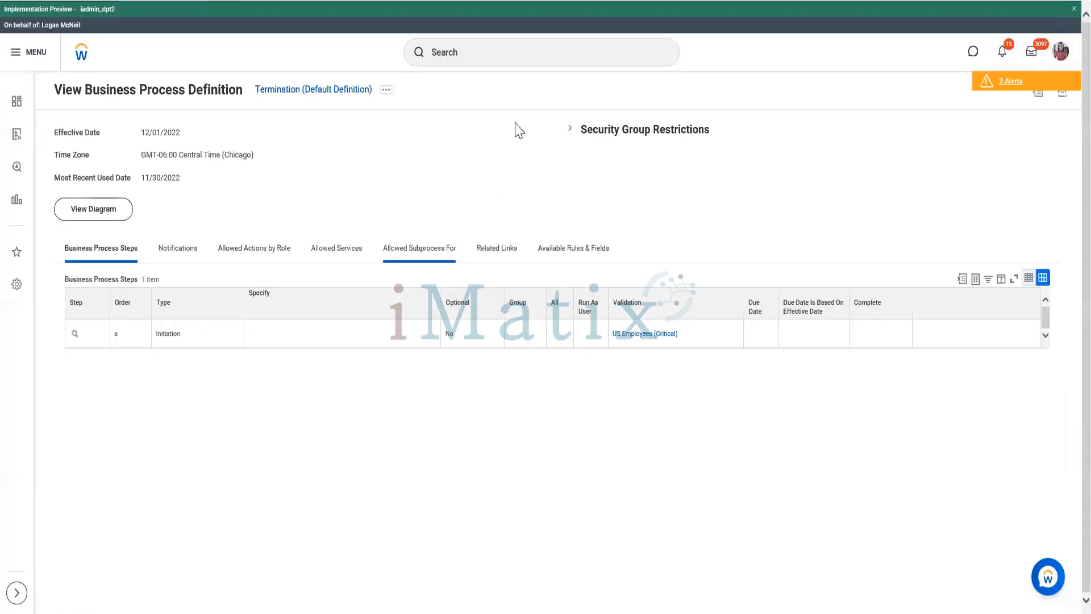
Search for "view sec group" and open the View Security Group report
left_click(498, 52)
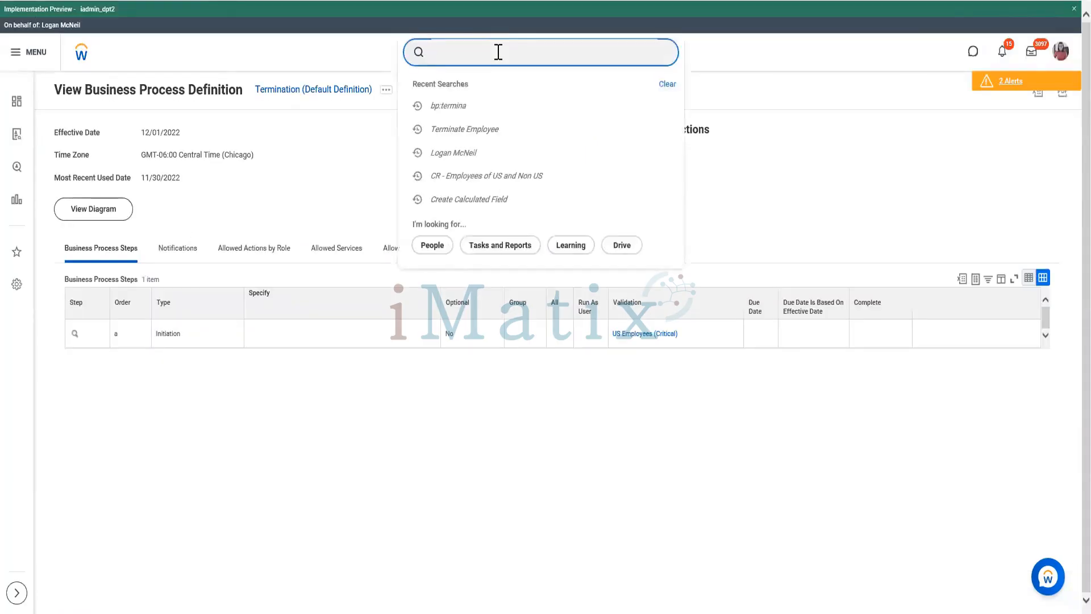
type("view ")
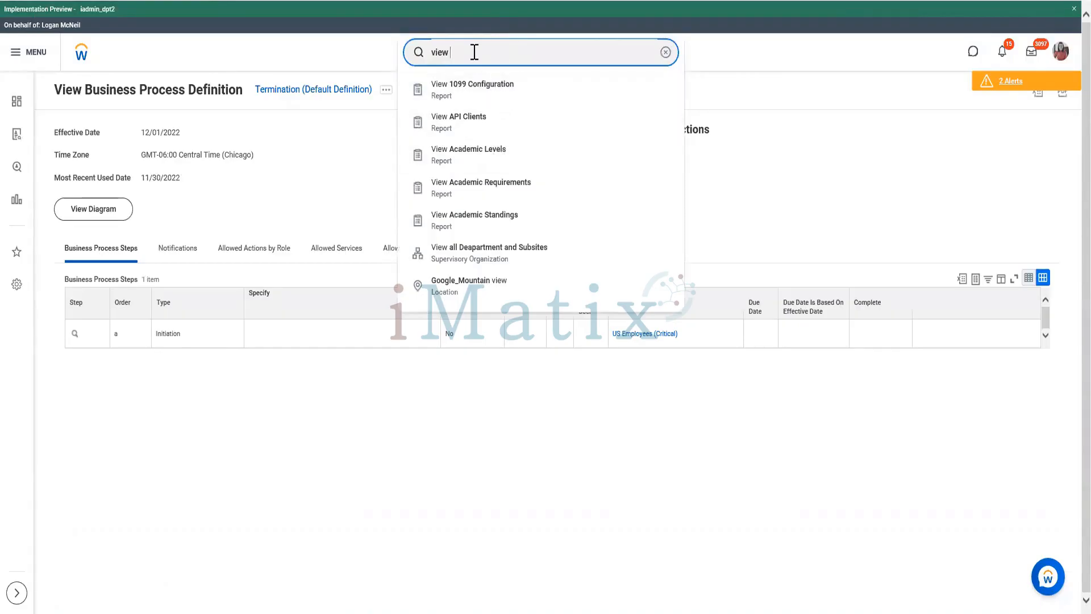
type("sec group")
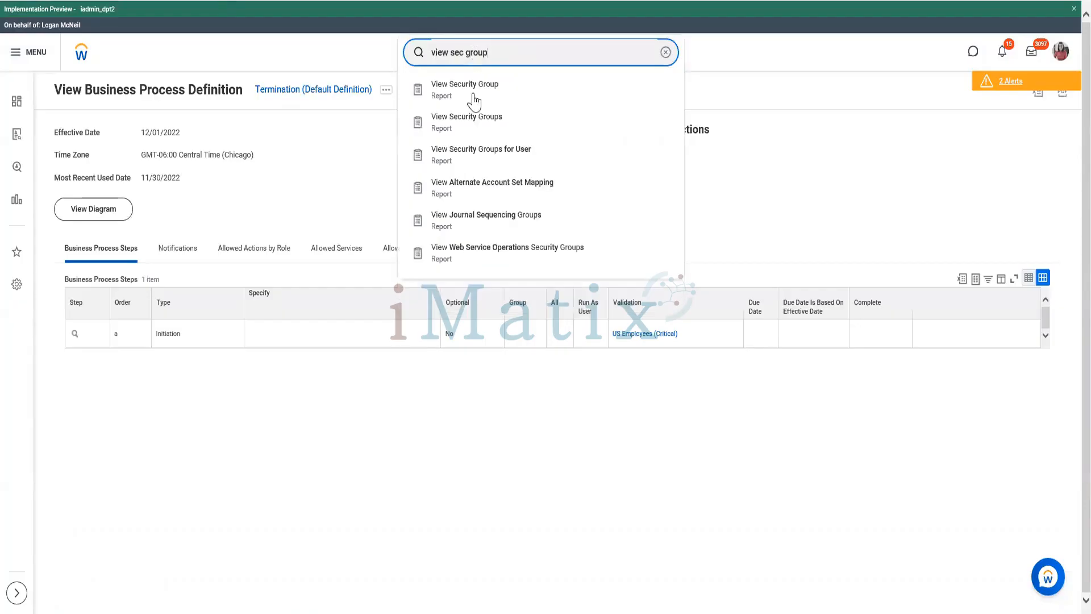
left_click(474, 95)
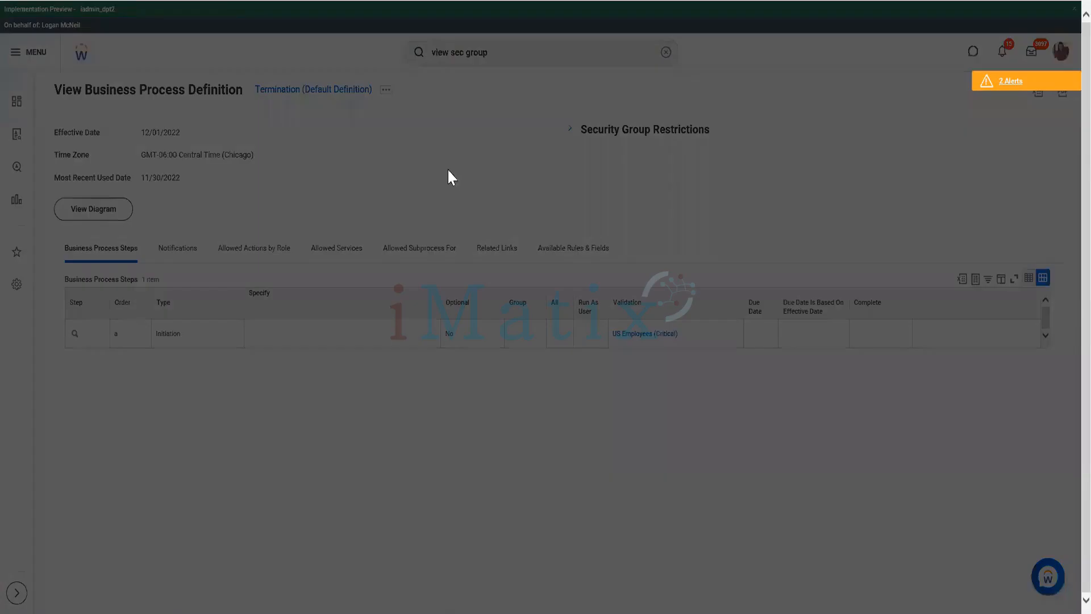
Look up "termi", view the Terminee As Self security group, and look through its domain security policy permissions
left_click(501, 151)
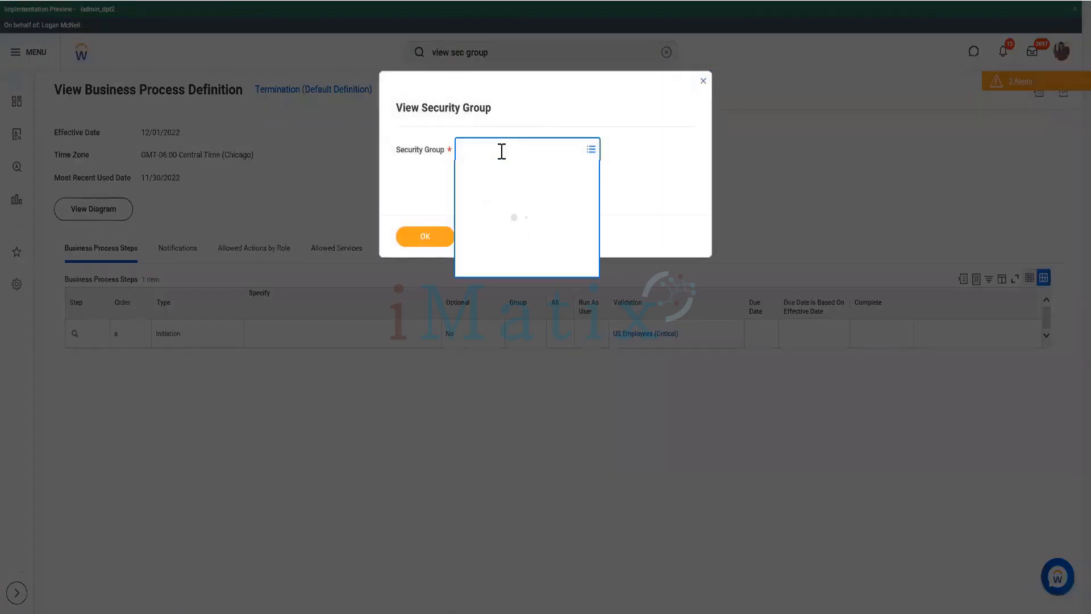
type("termi")
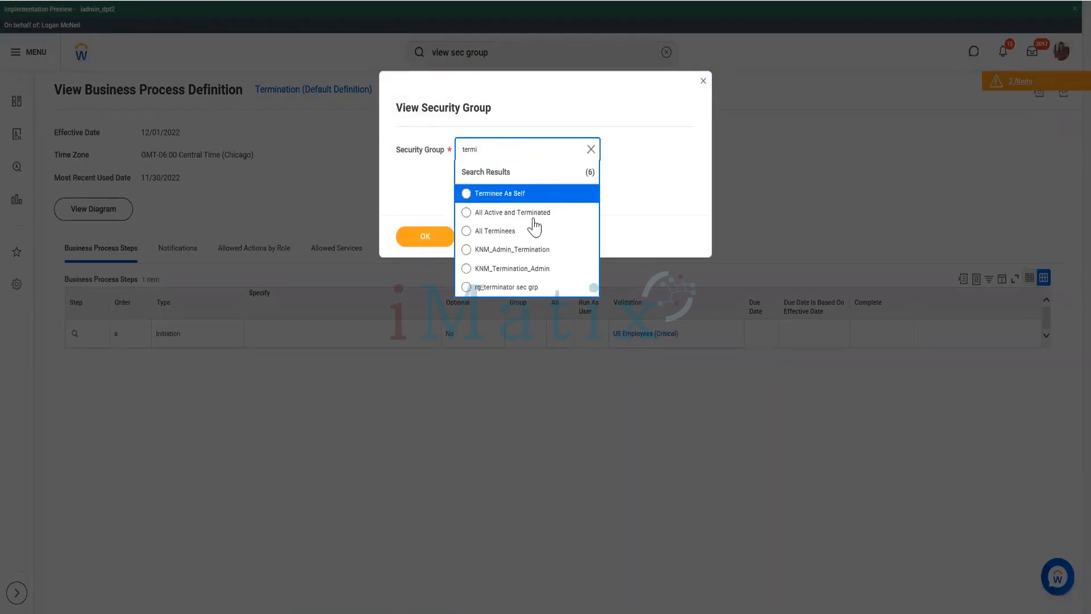
left_click(513, 195)
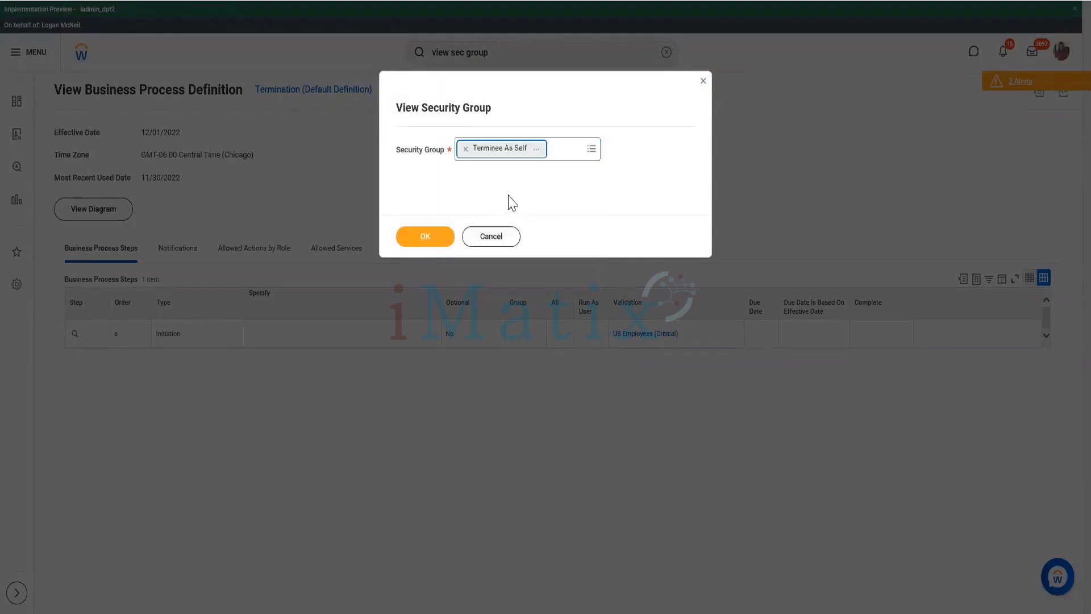
left_click(433, 238)
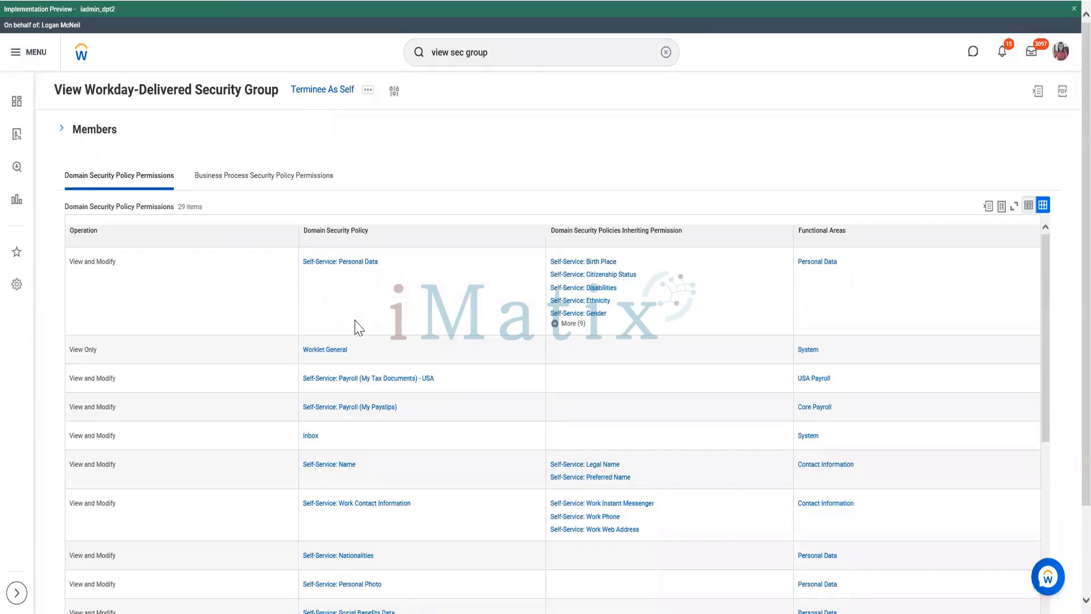
scroll(404, 547, "down", 3)
scroll(405, 542, "down", 8)
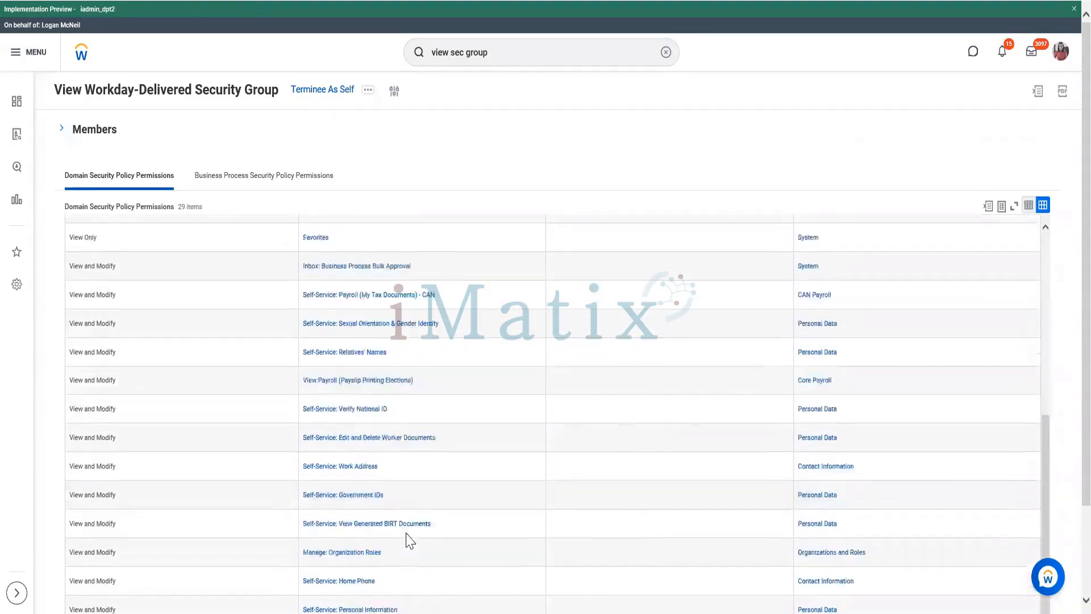
scroll(408, 527, "up", 10)
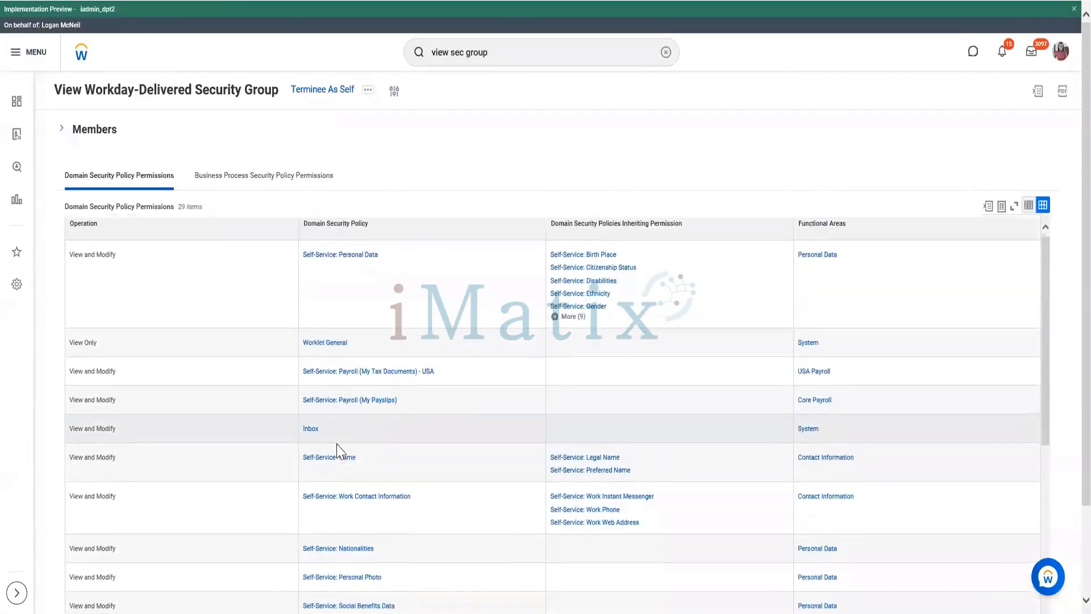
Examine the group's business process security policy permissions, starting with the Change Primary Address business process type
left_click(253, 178)
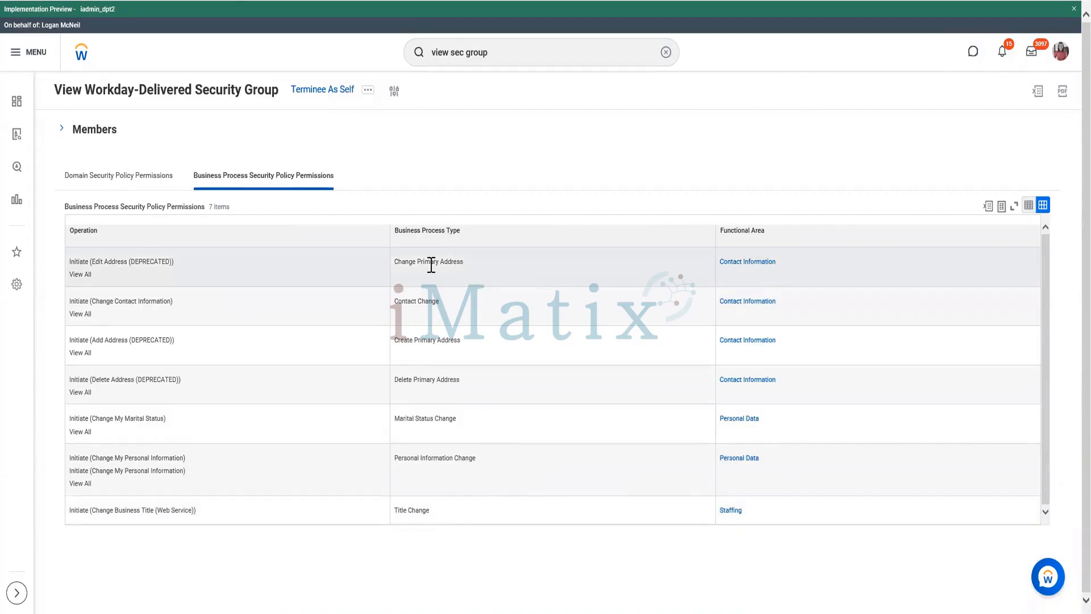
double_click(399, 262)
left_click_drag(441, 264, 443, 264)
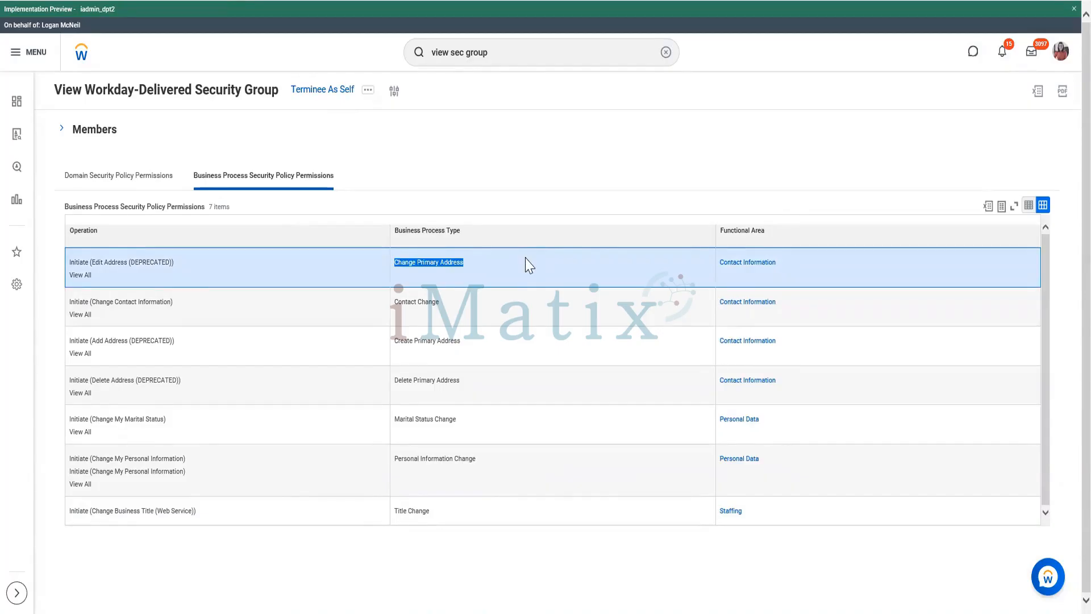
left_click(438, 287)
triple_click(459, 277)
Examine the group's domain security policy permissions, highlighting Self-Service: Payroll (My Tax Documents) - CAN
left_click(125, 176)
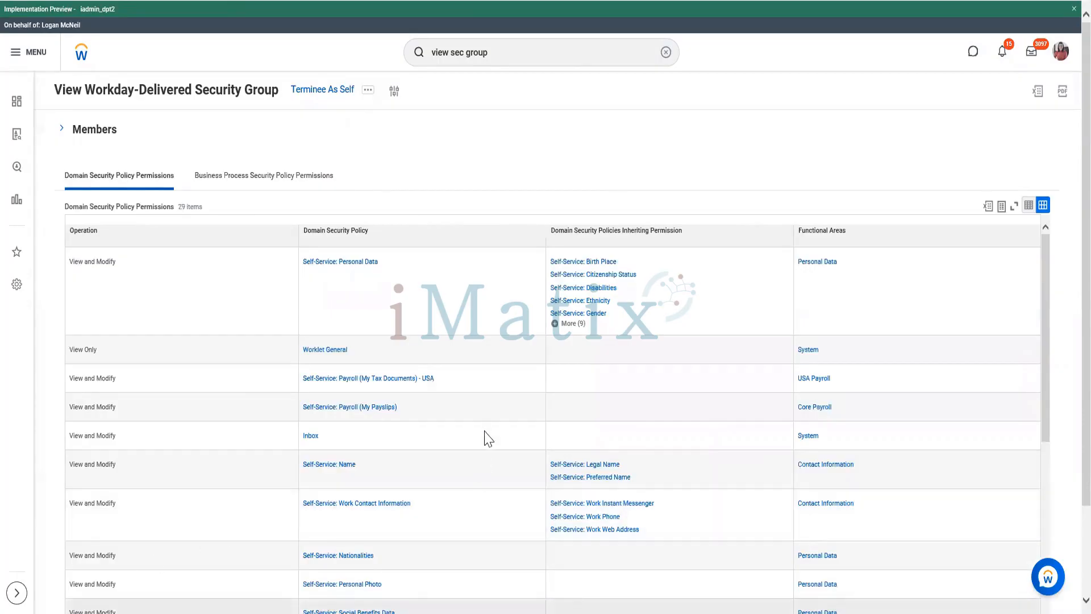
scroll(486, 436, "down", 5)
scroll(488, 436, "down", 4)
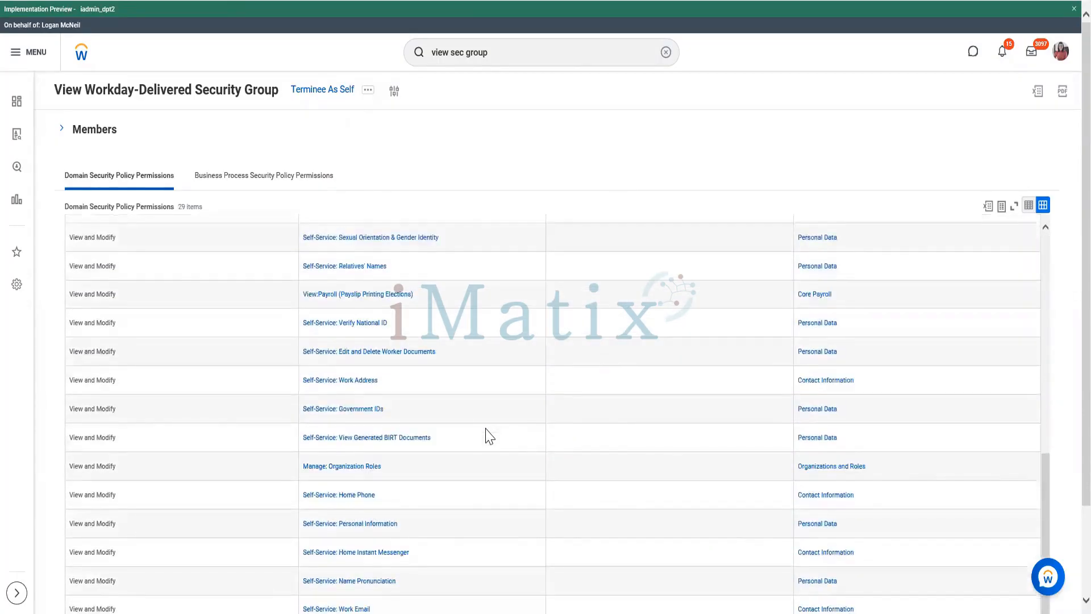
scroll(488, 436, "up", 4)
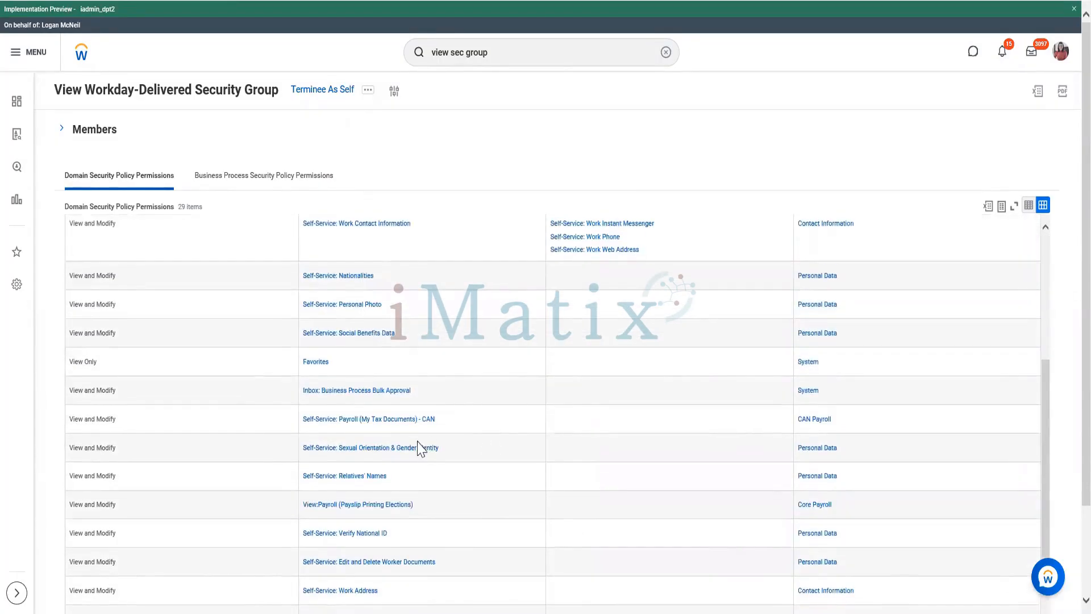
left_click_drag(301, 421, 449, 423)
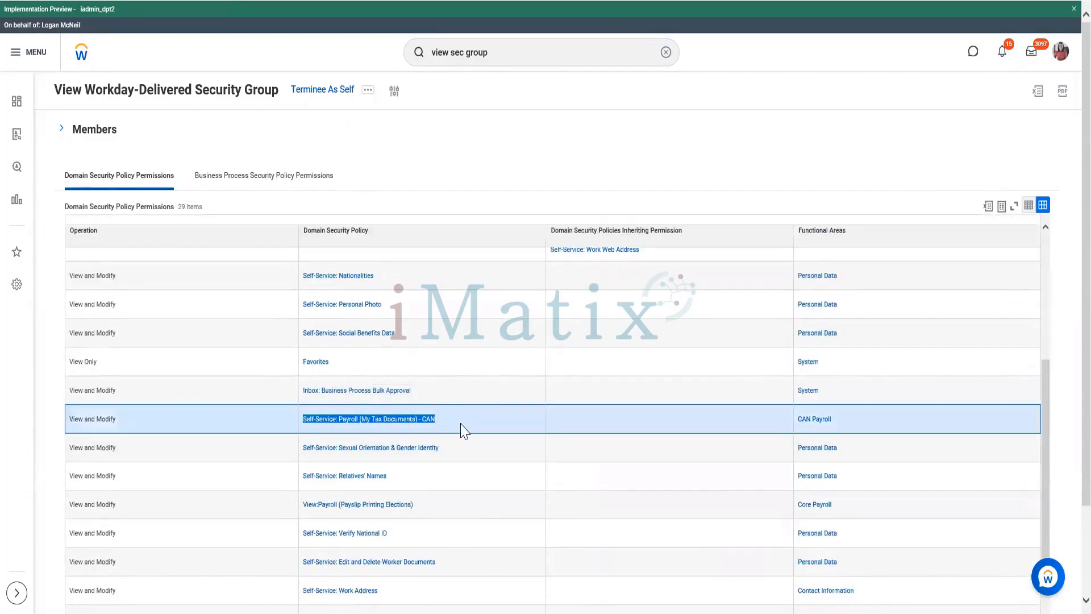
scroll(462, 431, "down", 4)
scroll(459, 441, "down", 2)
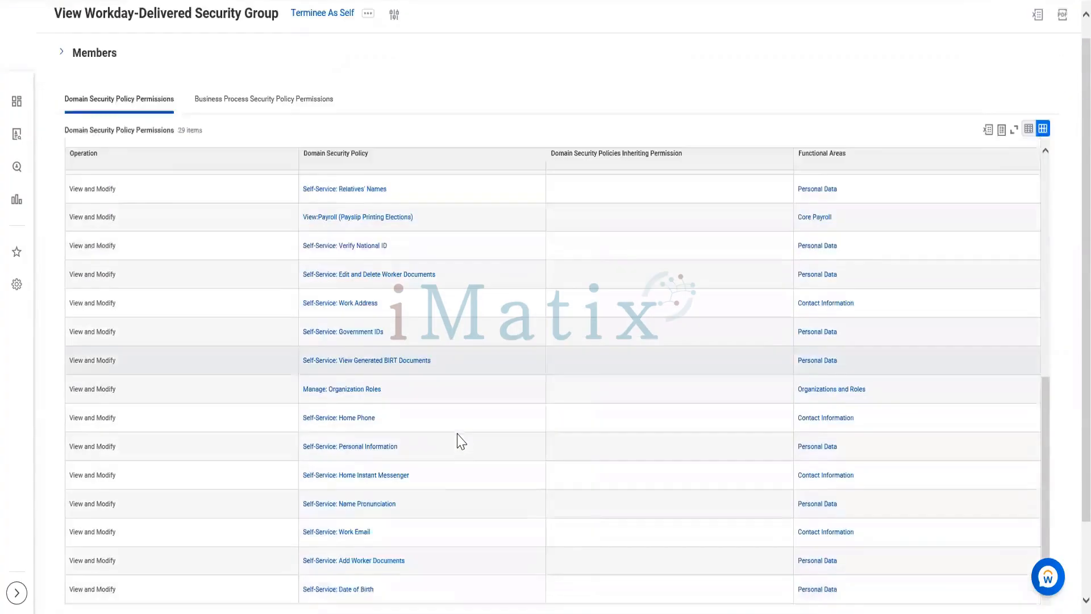
scroll(460, 441, "down", 1)
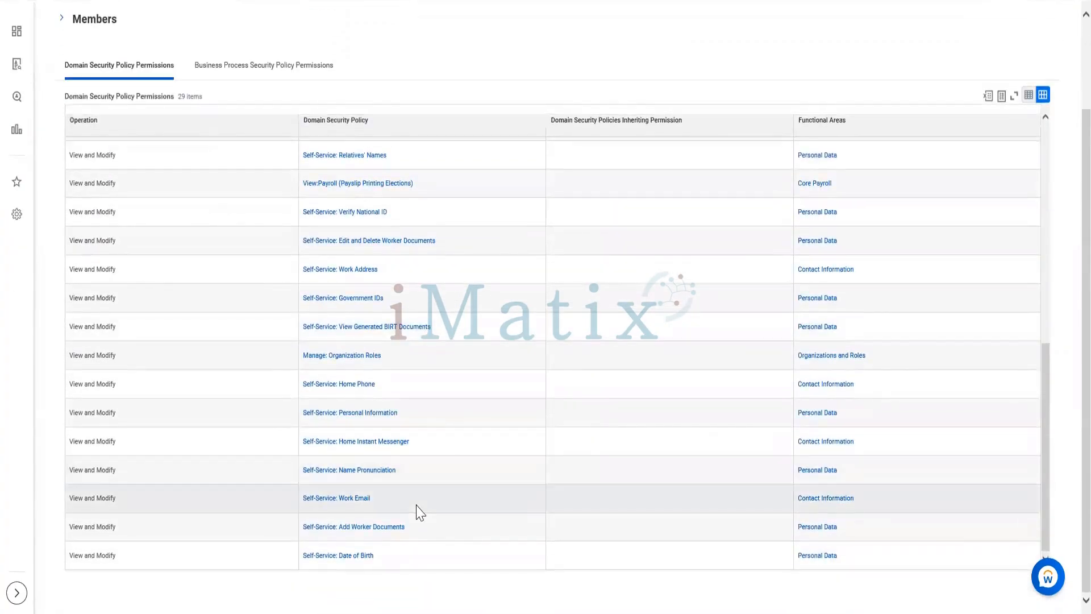
scroll(420, 511, "up", 6)
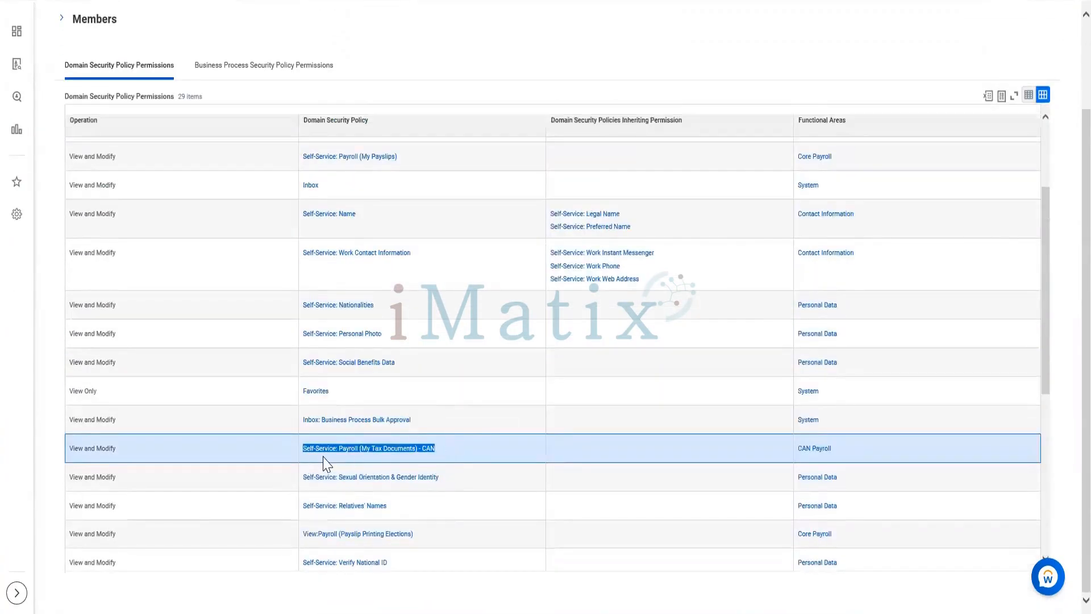
left_click(322, 456)
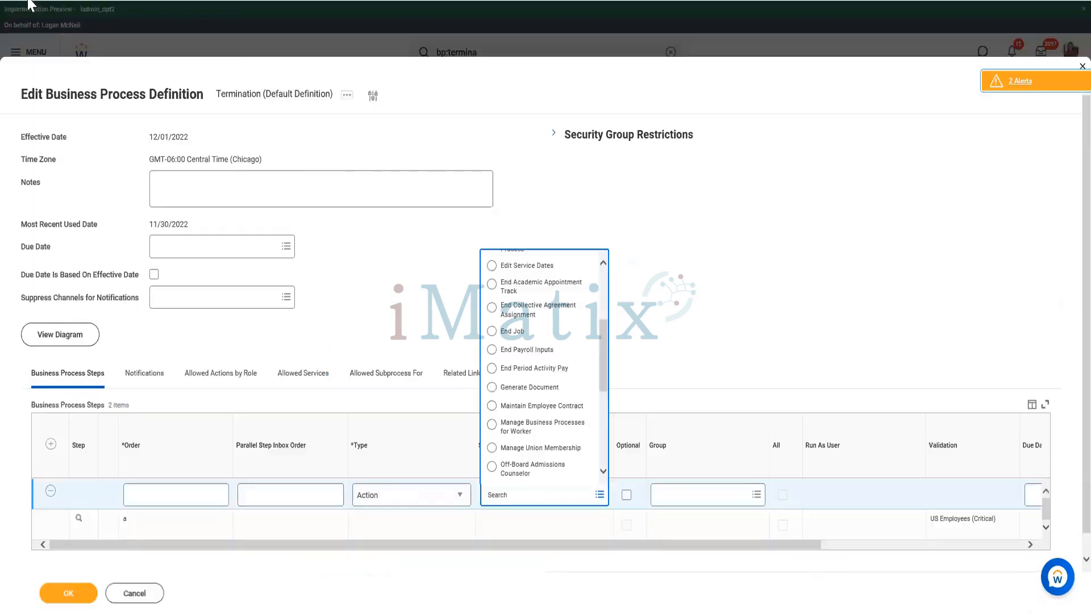
Return to the first session page and discard the unsaved Action step, leaving the Termination default definition's edit mode
left_click(755, 181)
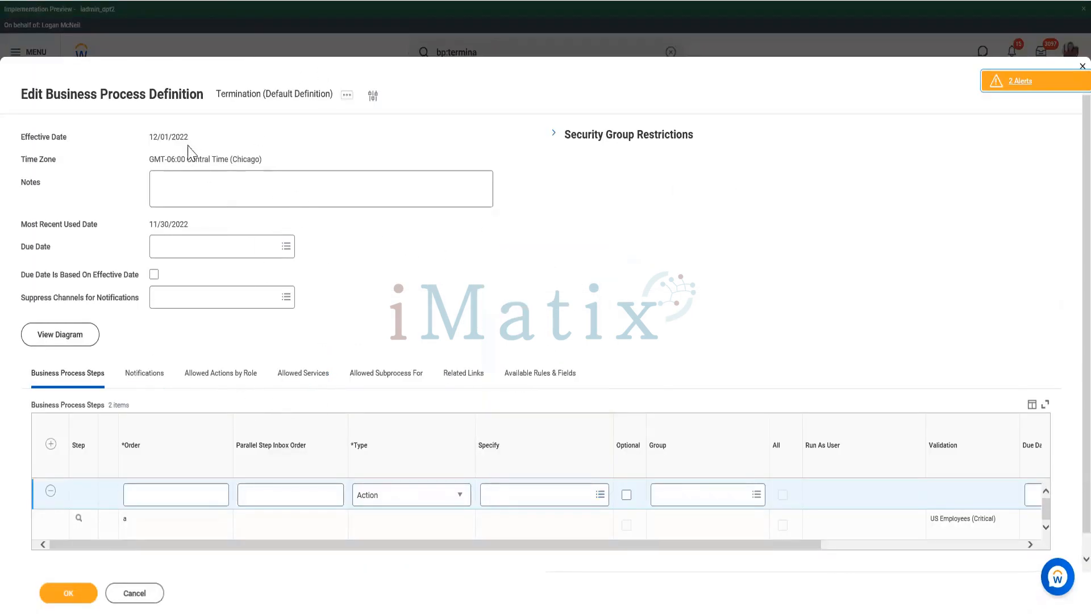
triple_click(302, 93)
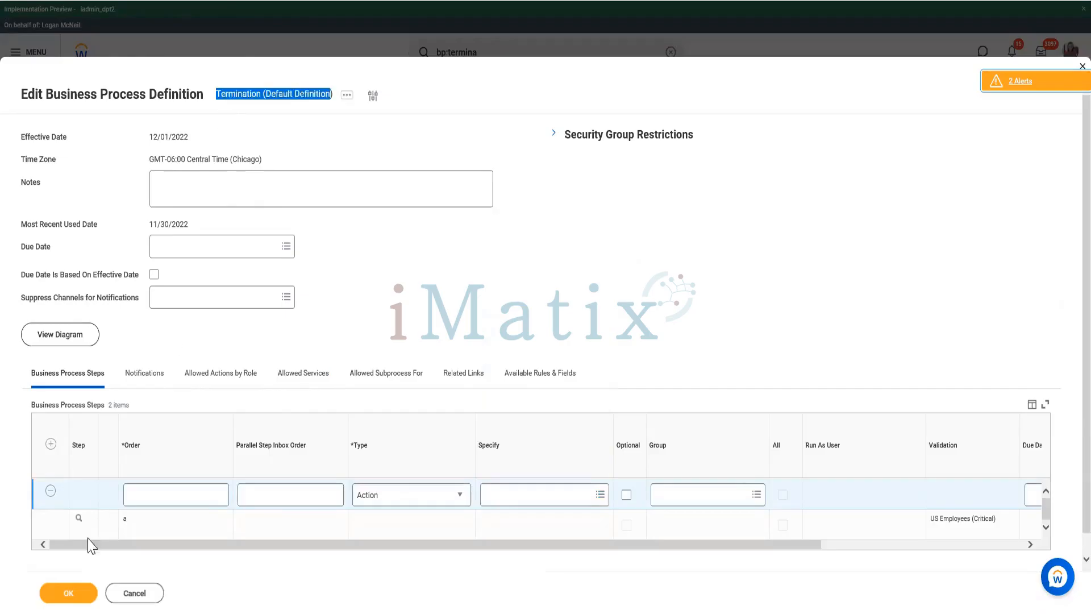
left_click(133, 594)
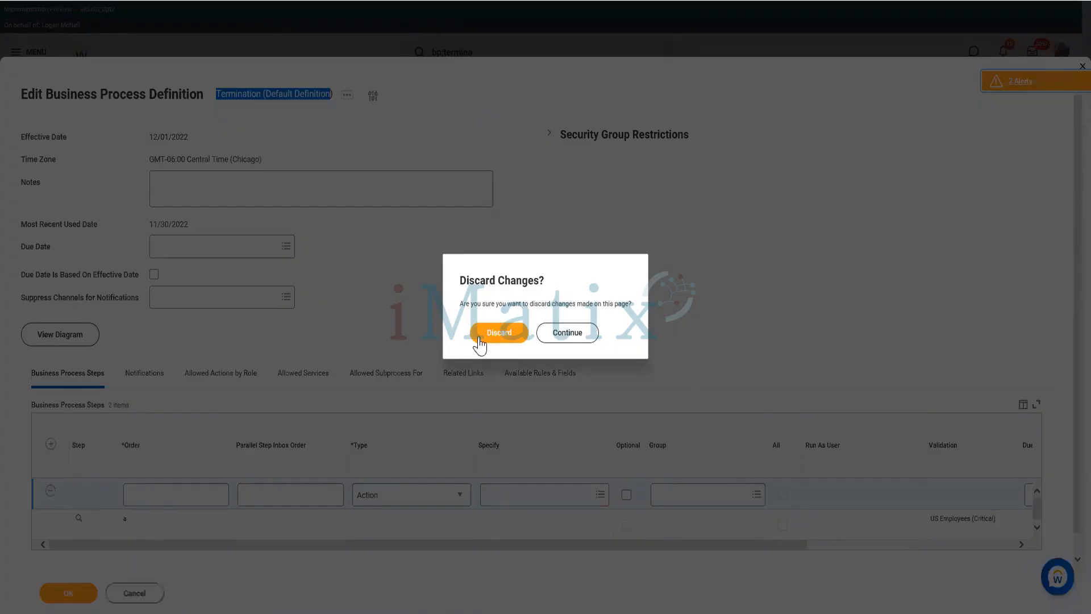
left_click(478, 335)
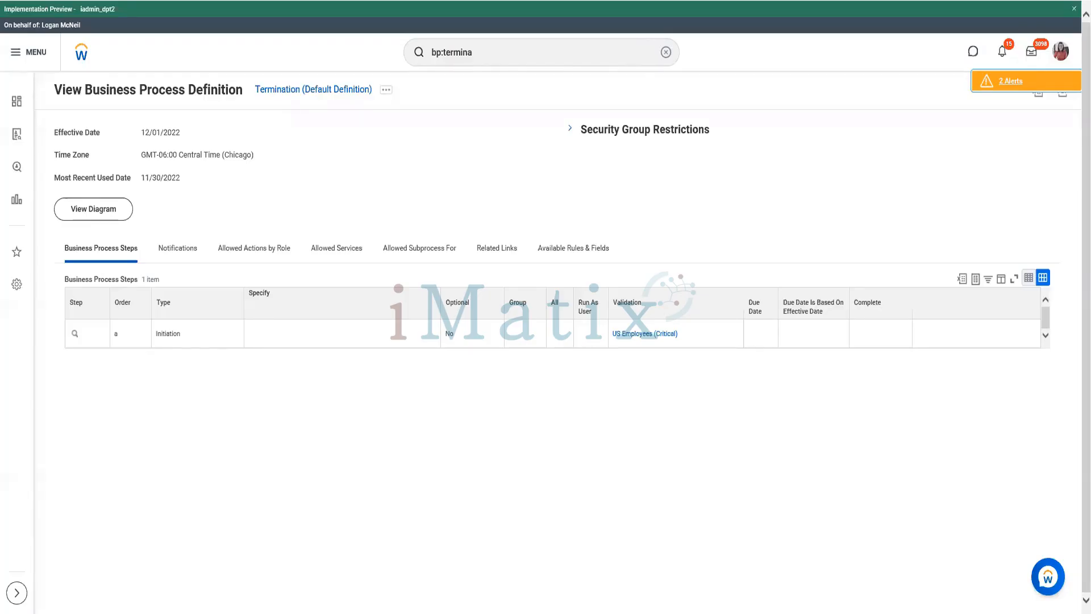
Search for "bp:create position" and look through the resulting Create Position business process definitions
left_click(516, 45)
key("ctrl+shift+Left")
key("ctrl+shift+Left")
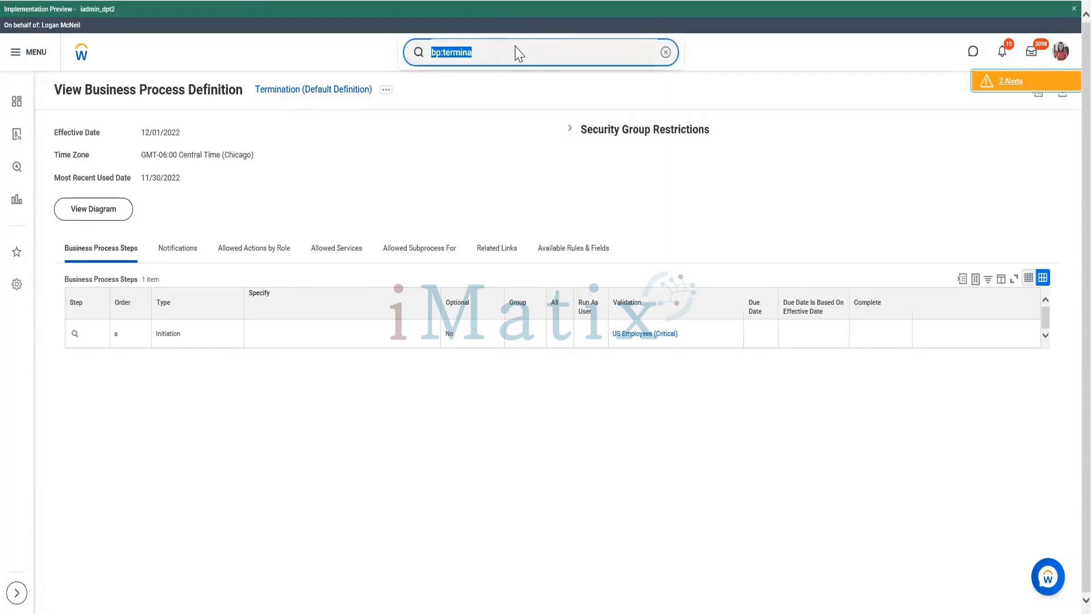
type("bp:")
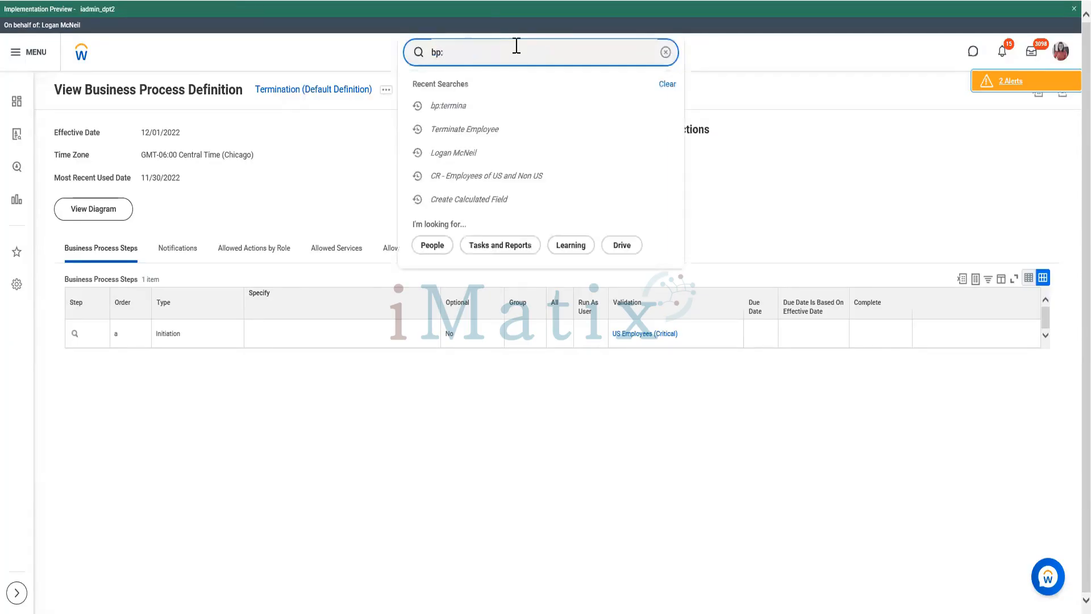
type("create")
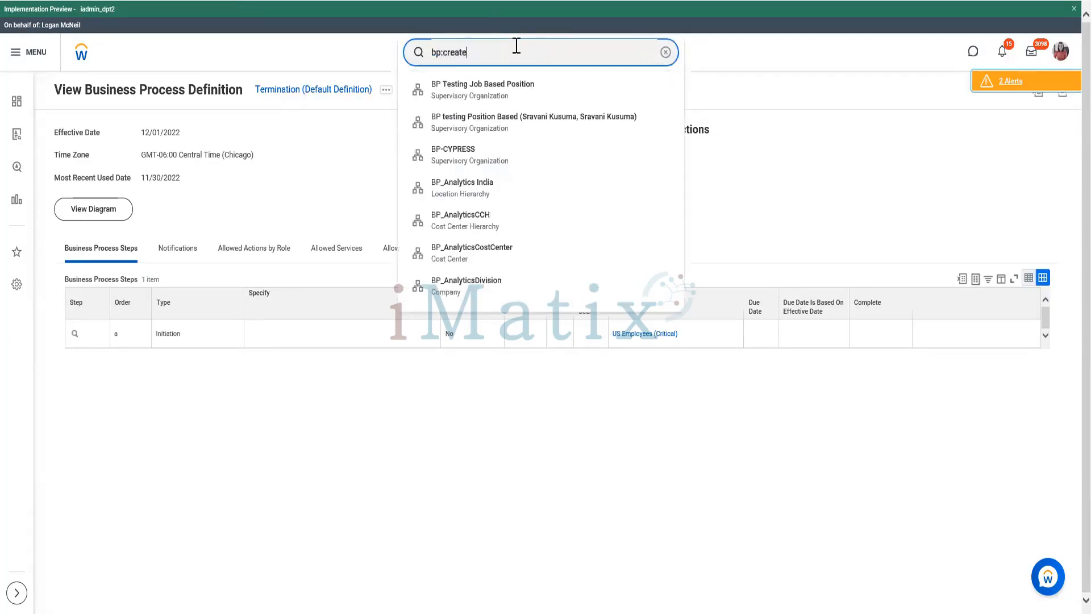
type(" position")
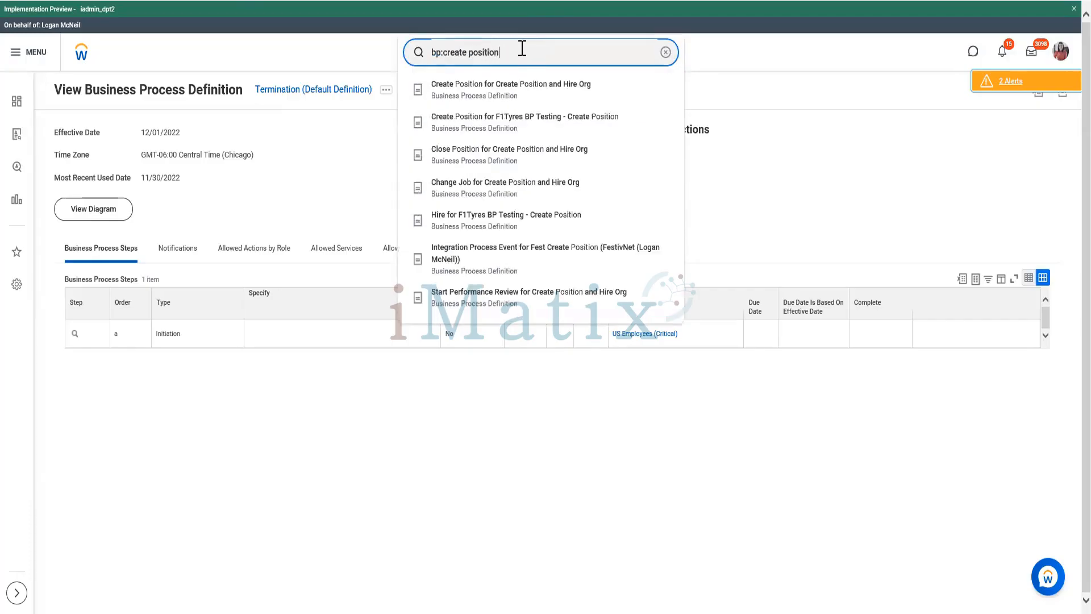
key("Return")
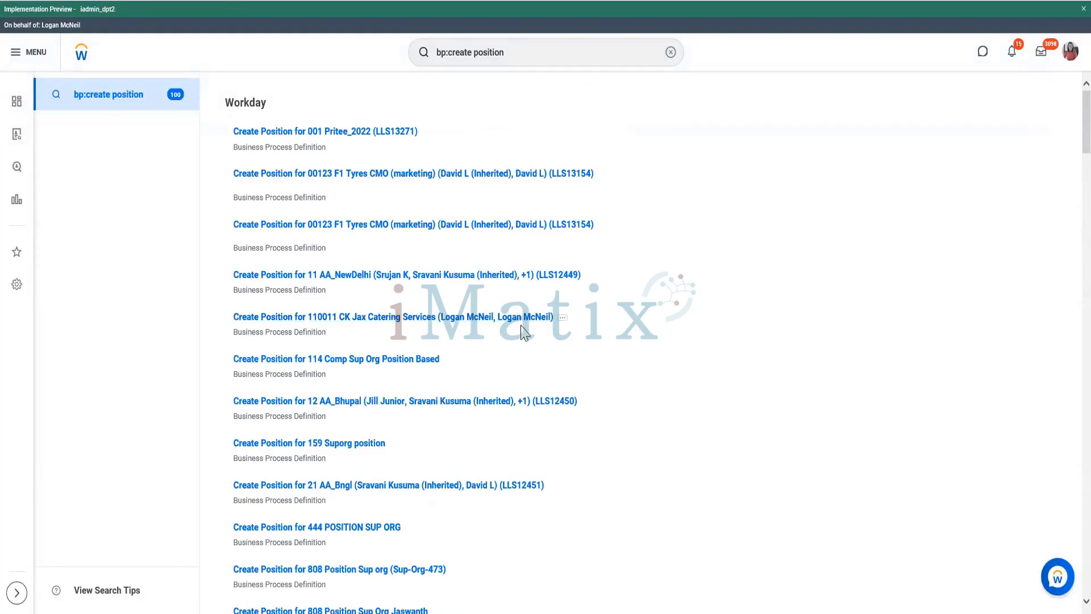
scroll(455, 228, "down", 2)
scroll(489, 284, "down", 6)
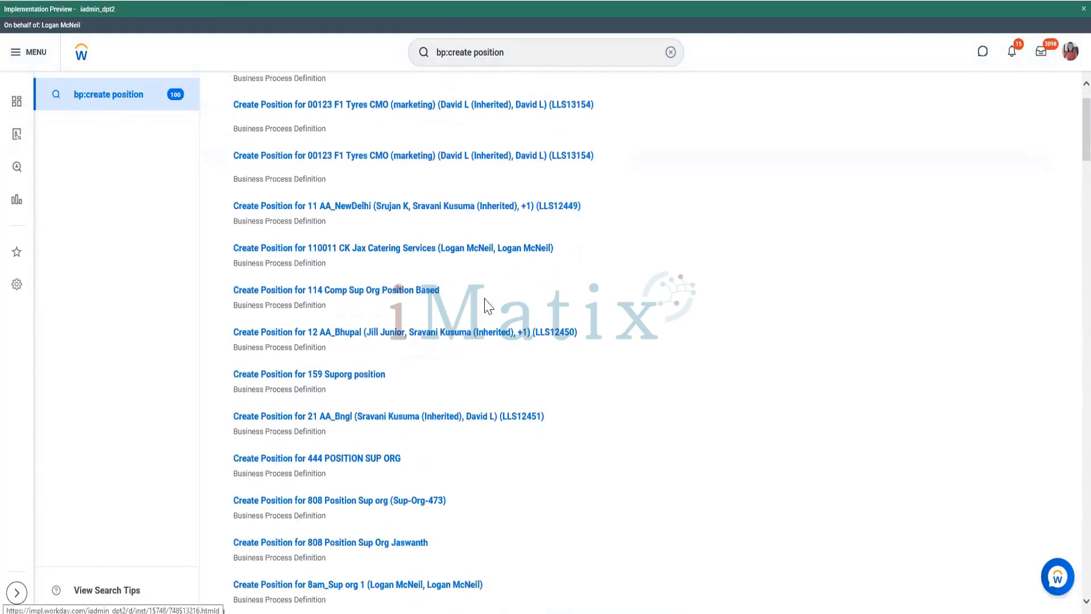
scroll(535, 323, "down", 14)
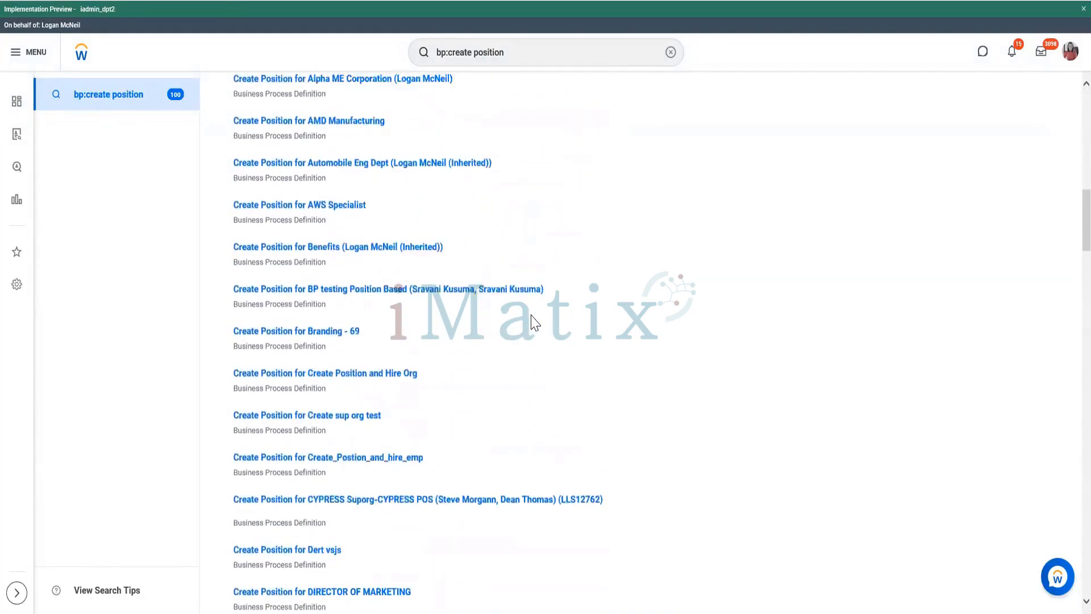
scroll(534, 322, "down", 19)
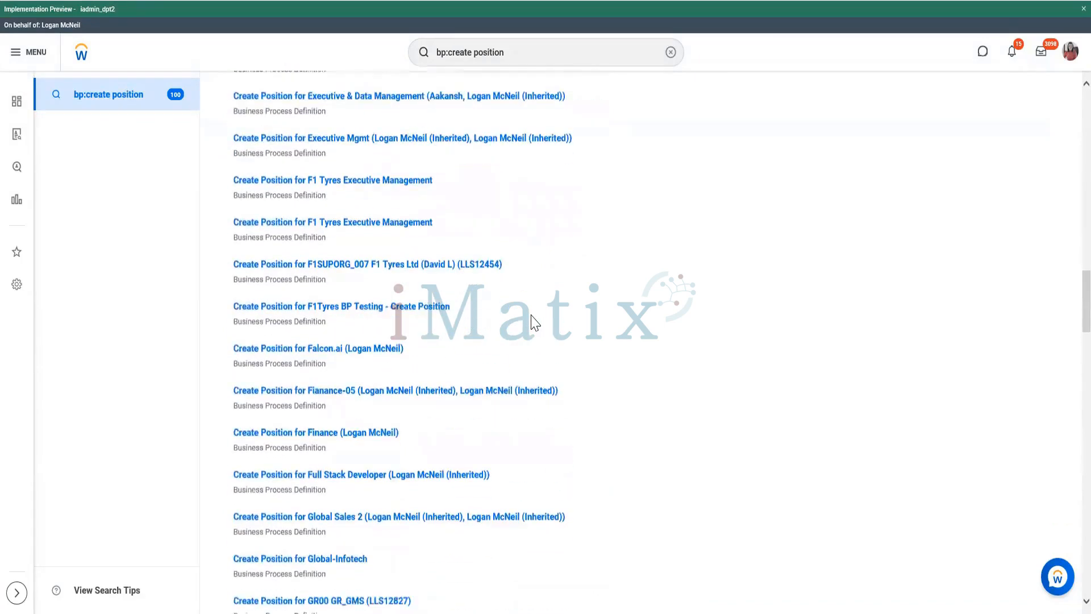
scroll(534, 322, "down", 6)
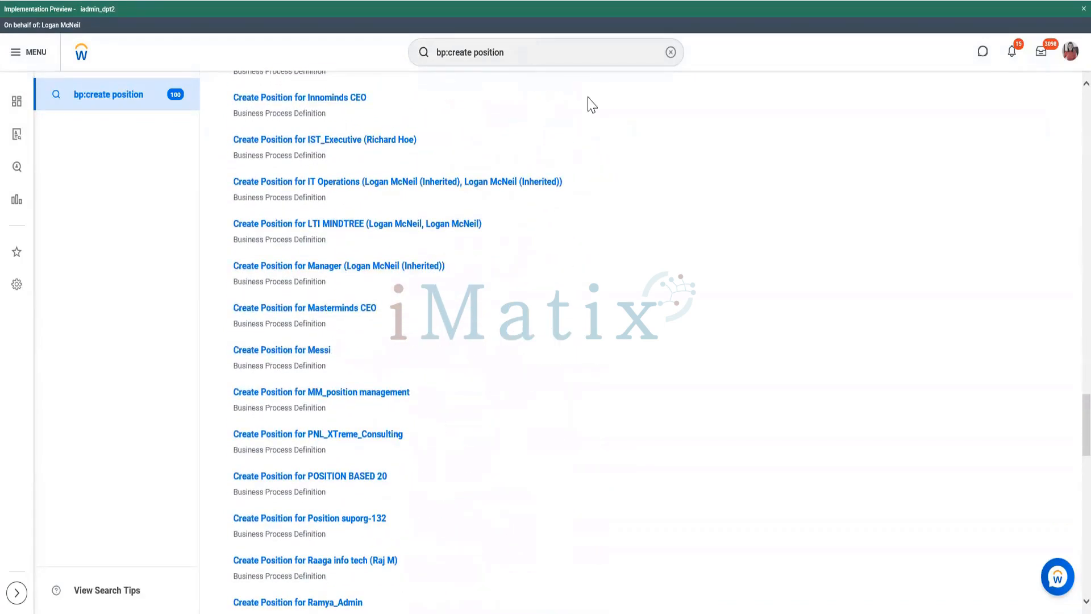
Find "defau" within the results page, shorten the term to "def", and look through the whole list for the default definition
key("ctrl+f")
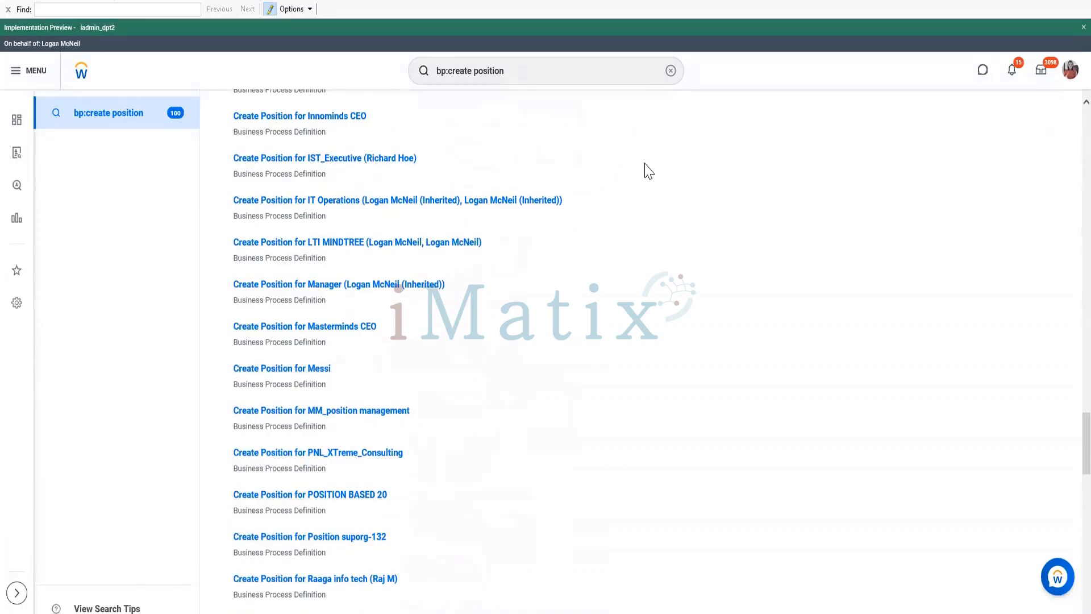
type("de")
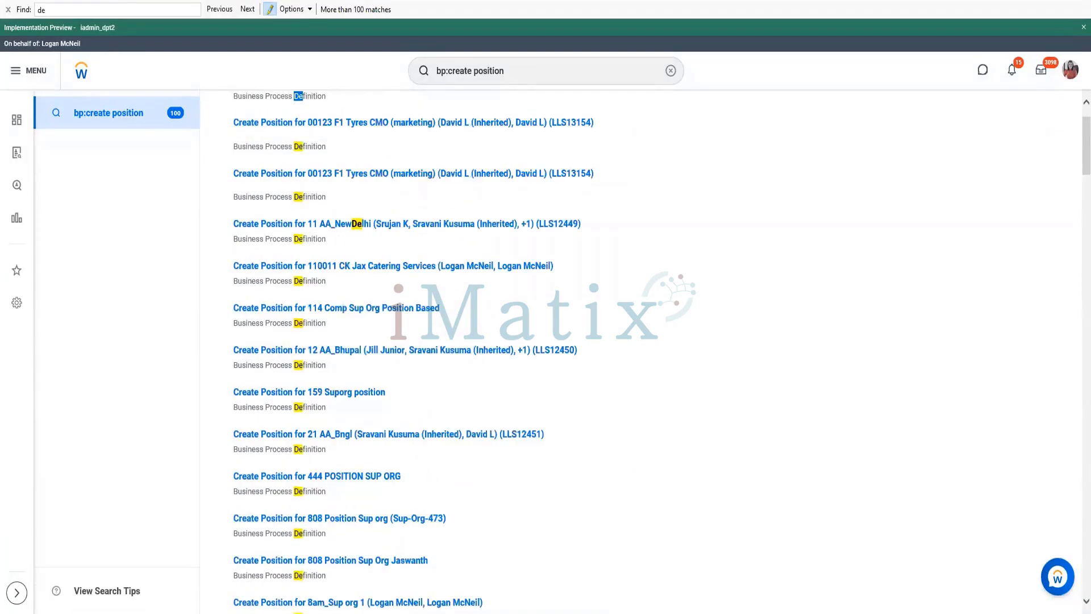
type("fau")
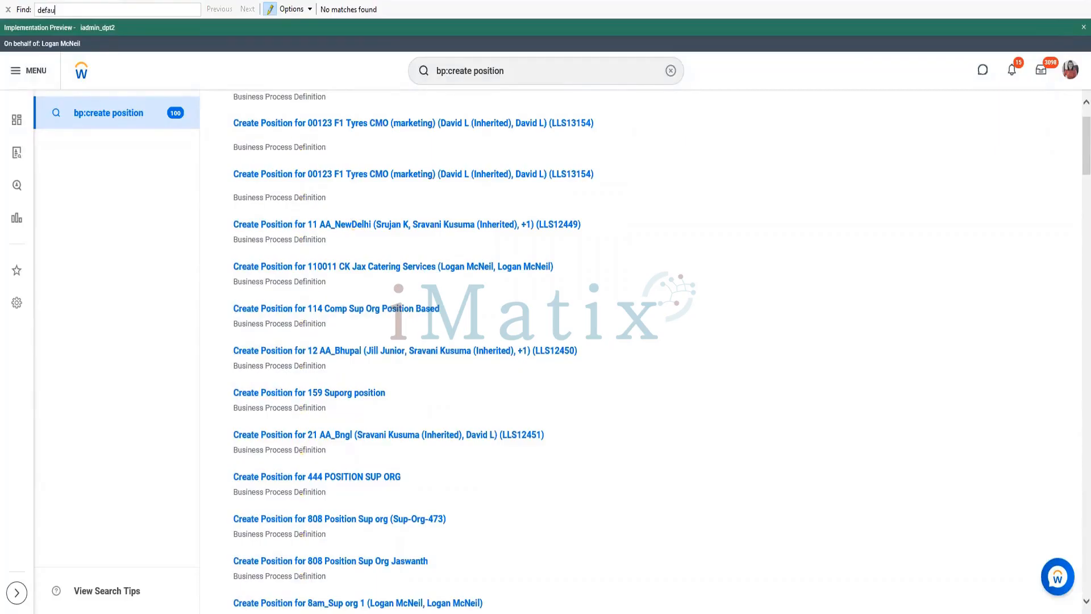
key("BackSpace")
key("BackSpace")
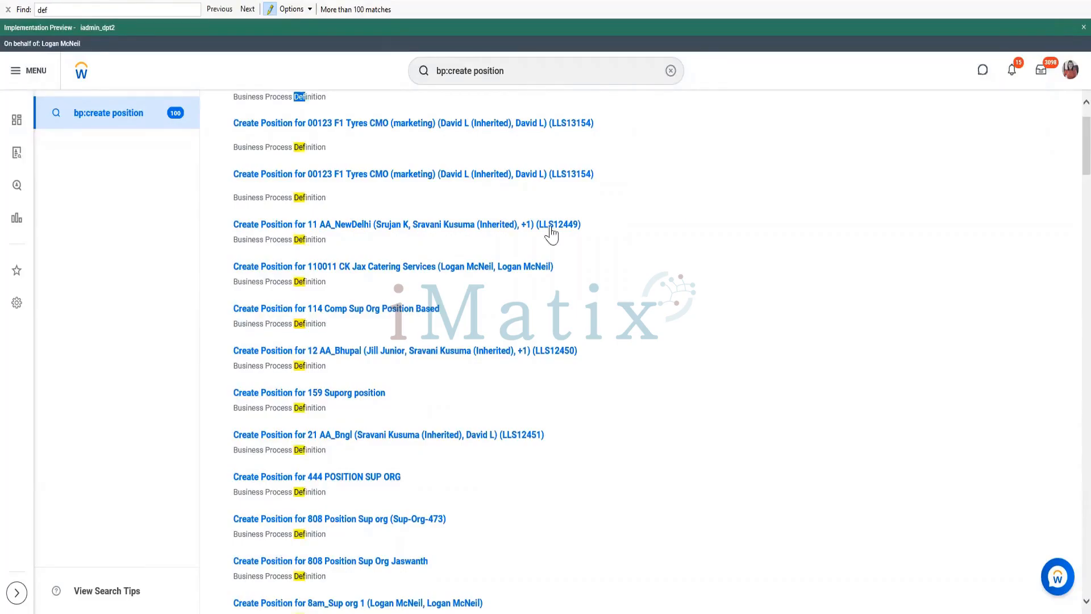
scroll(402, 312, "down", 20)
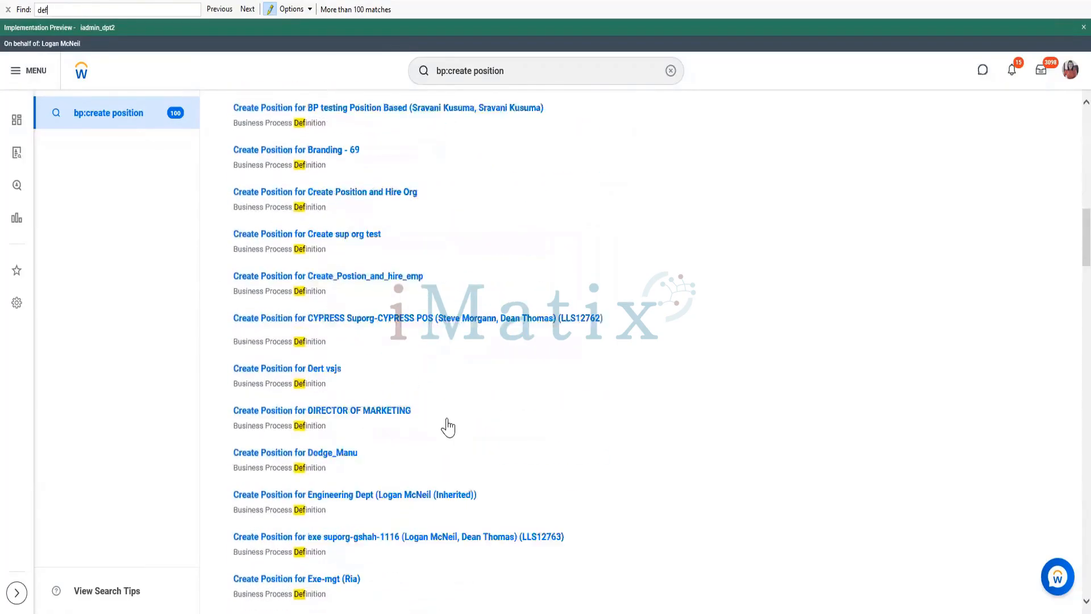
scroll(449, 436, "down", 20)
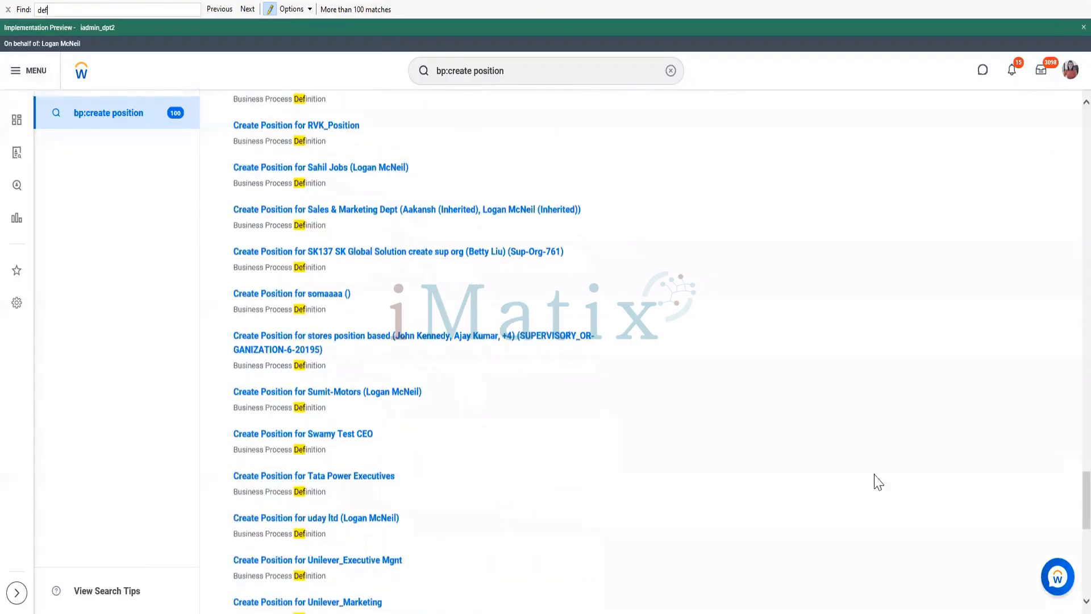
scroll(1065, 517, "down", 10)
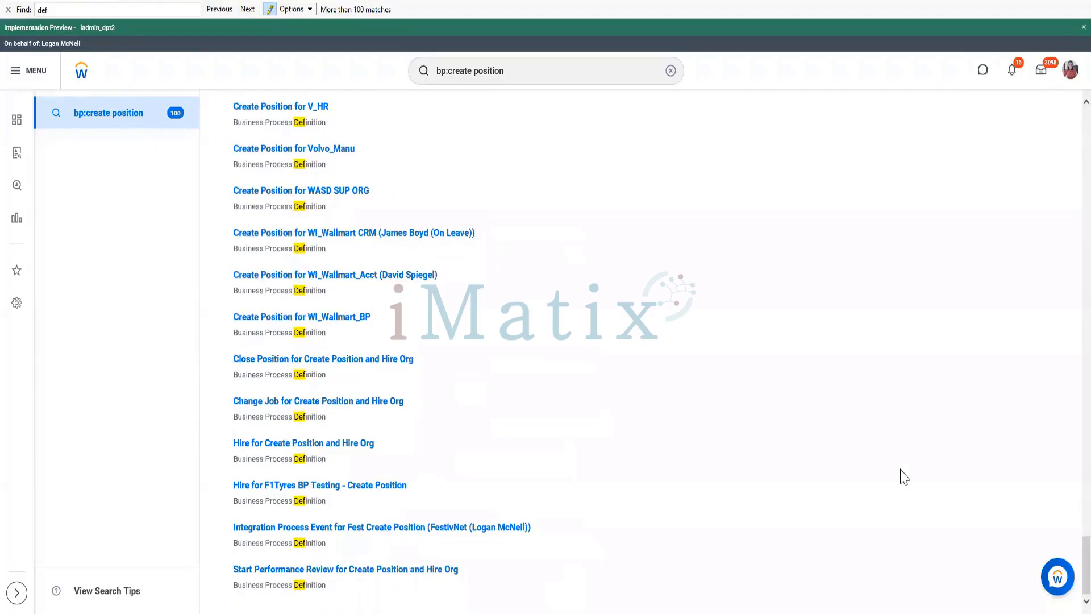
scroll(906, 378, "up", 12)
scroll(908, 379, "up", 20)
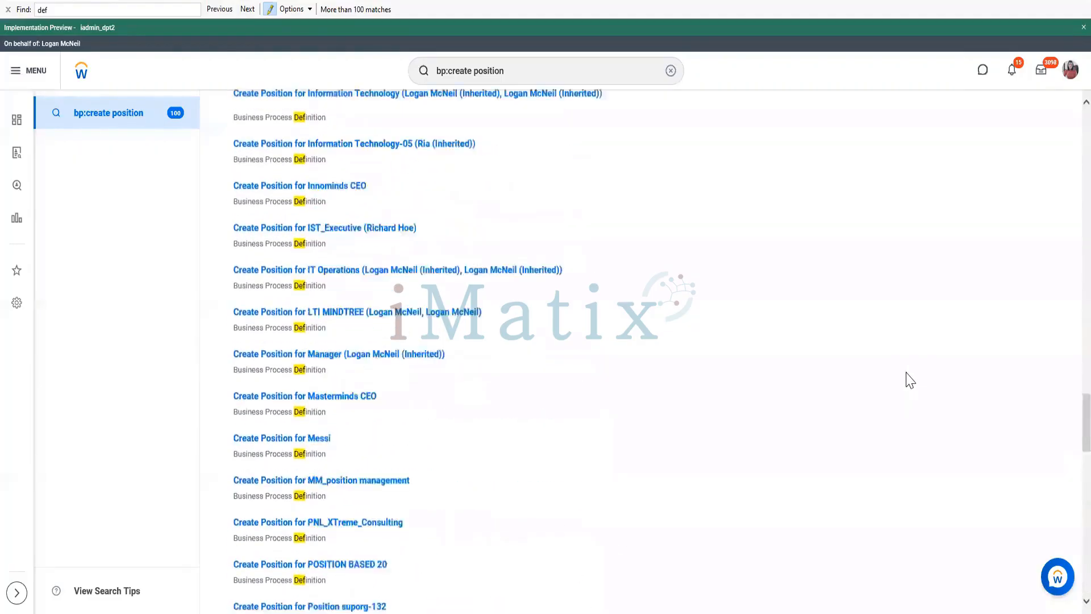
scroll(911, 380, "up", 20)
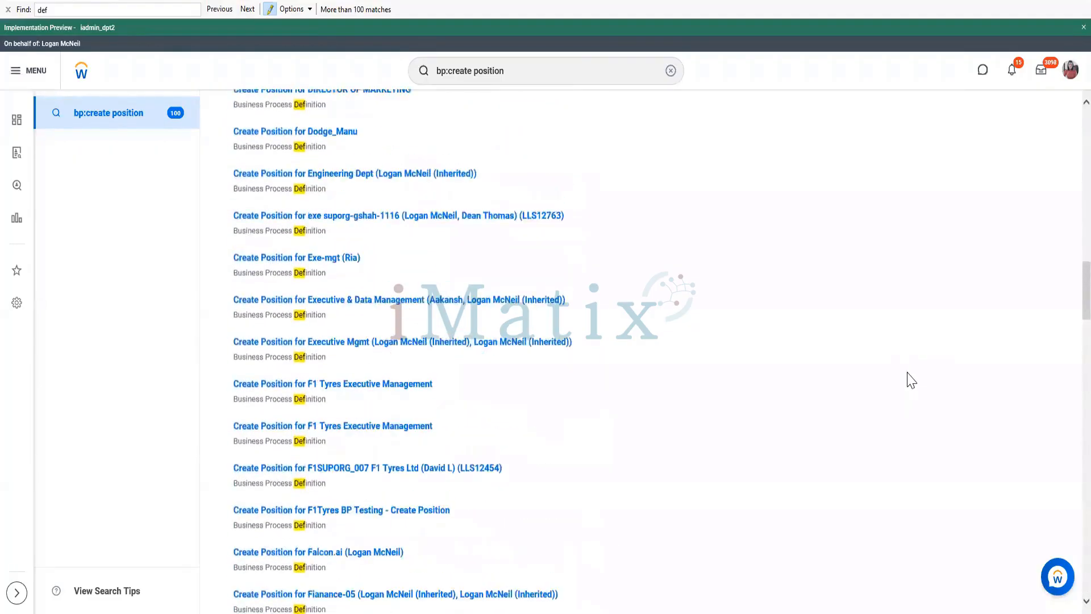
scroll(909, 378, "up", 2)
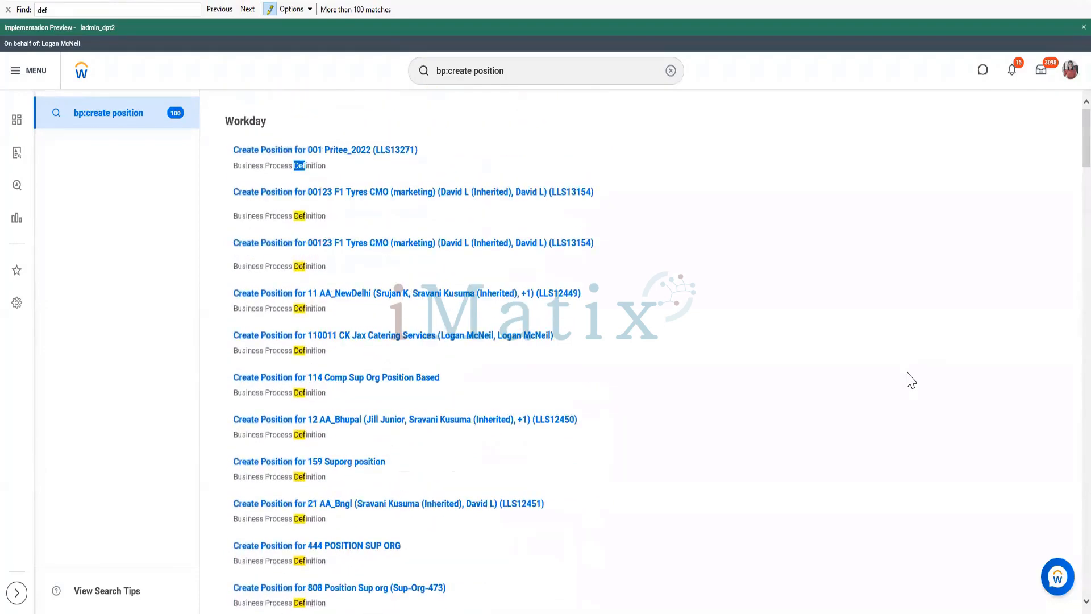
Change the Workday search to "bp:cre position" and run it
left_click(527, 74)
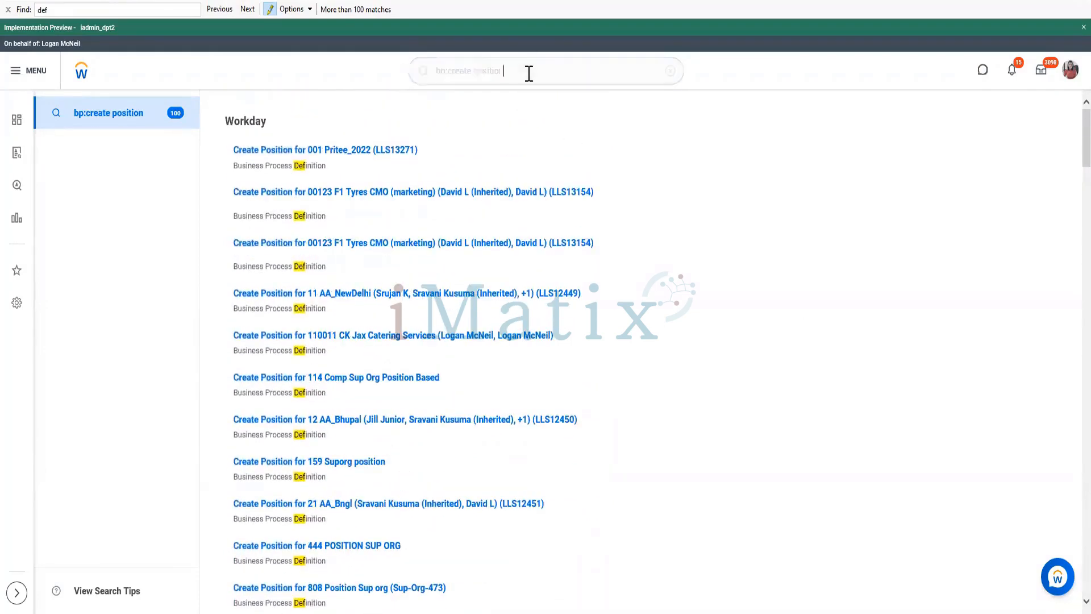
key("BackSpace")
key("BackSpace")
key("BackSpace")
key("BackSpace")
key("BackSpace")
key("BackSpace")
key("BackSpace")
key("BackSpace")
key("BackSpace")
key("BackSpace")
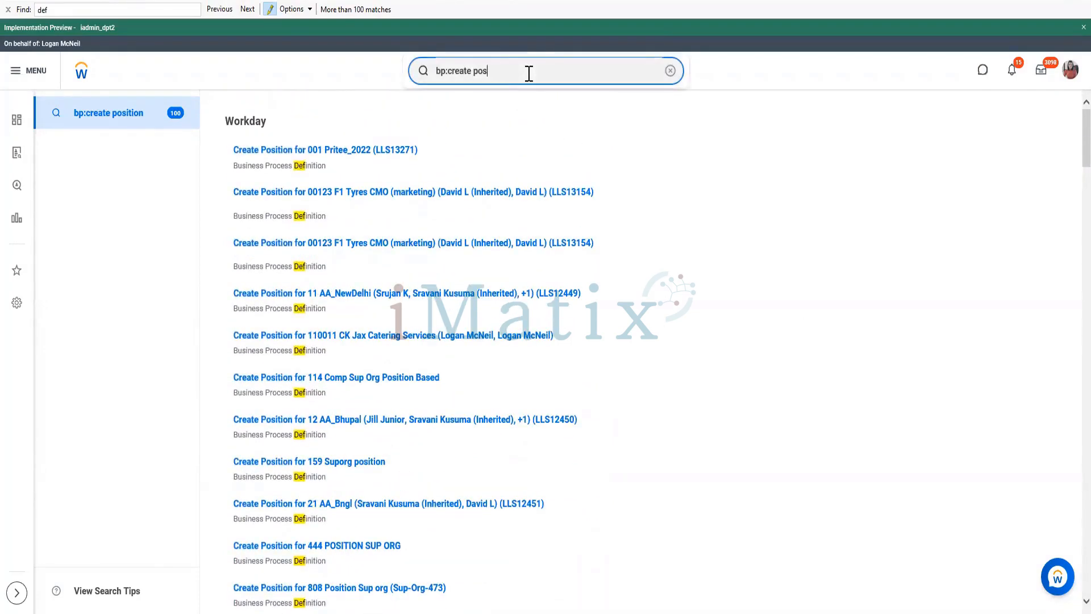
key("BackSpace")
key("BackSpace")
type("position")
key("Return")
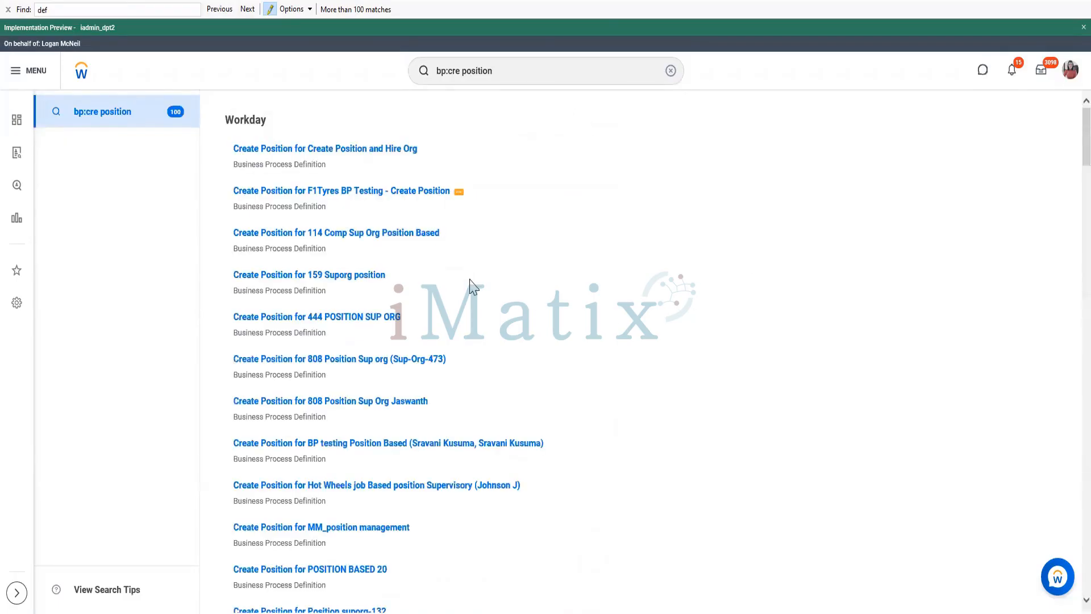
Examine the "bp:cre position" results through to the end of the list for a Create Position default definition
scroll(446, 390, "down", 4)
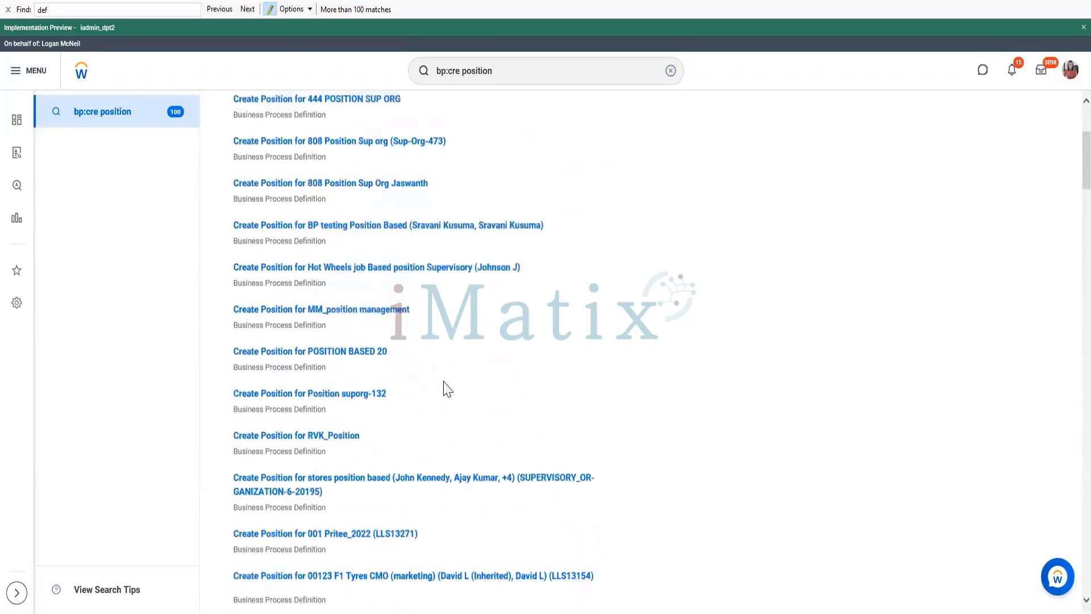
scroll(446, 389, "down", 12)
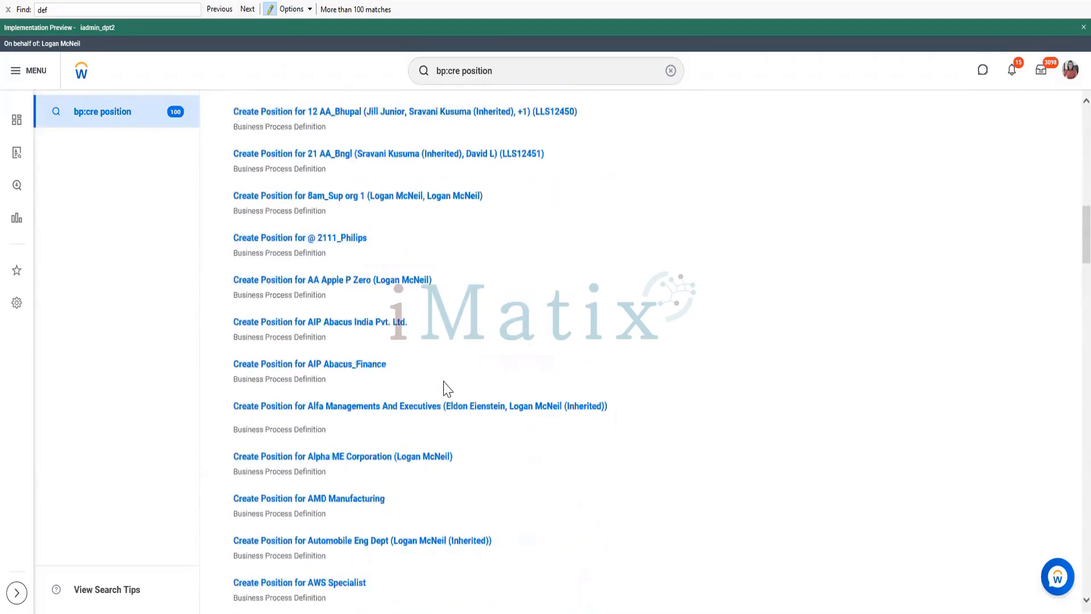
scroll(446, 390, "down", 11)
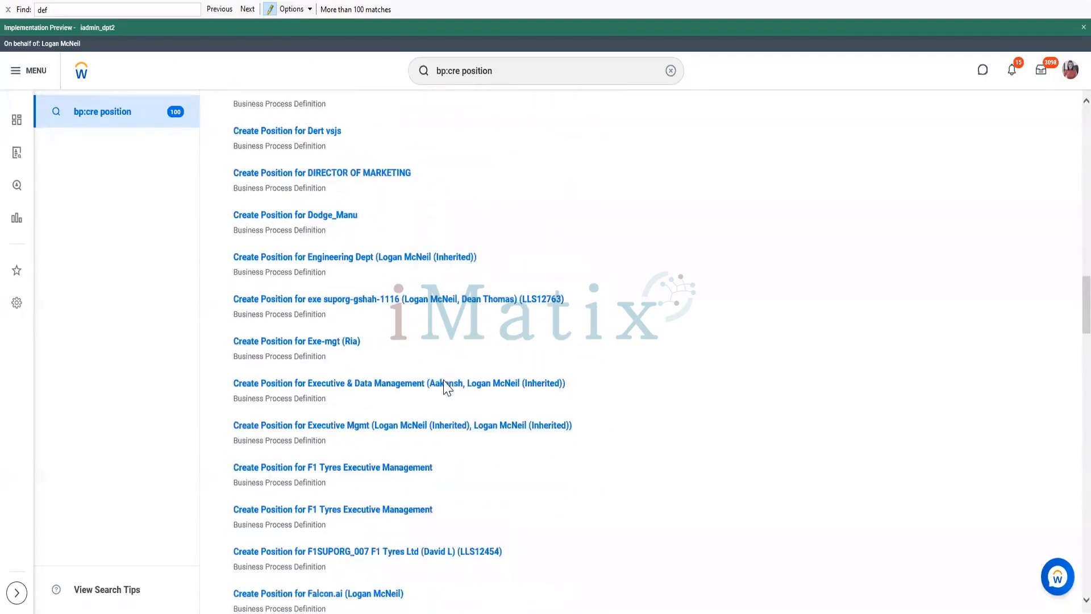
scroll(446, 390, "down", 7)
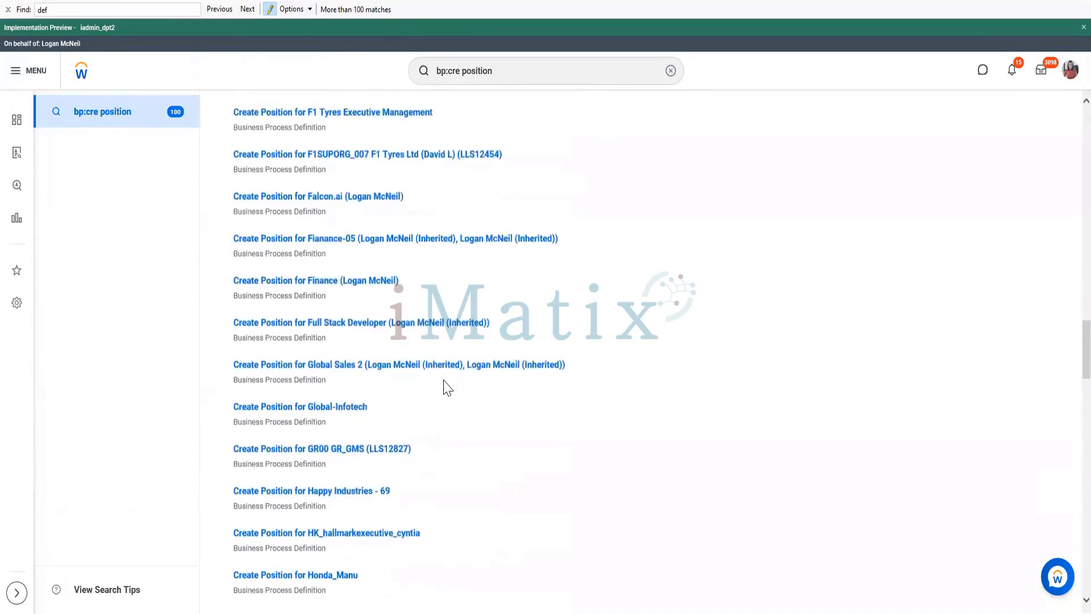
scroll(446, 390, "down", 12)
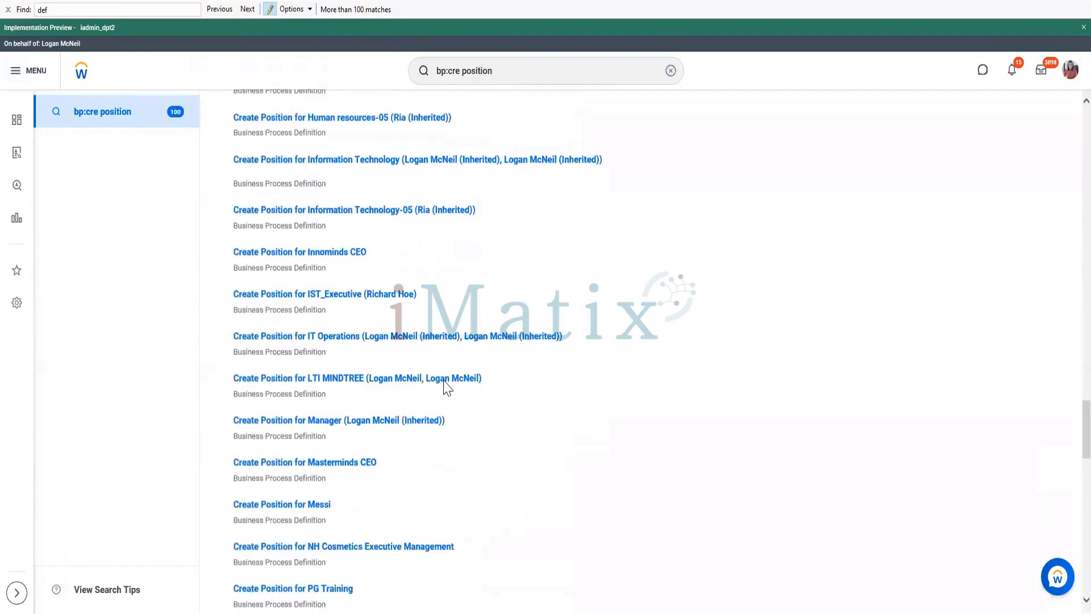
scroll(446, 389, "down", 10)
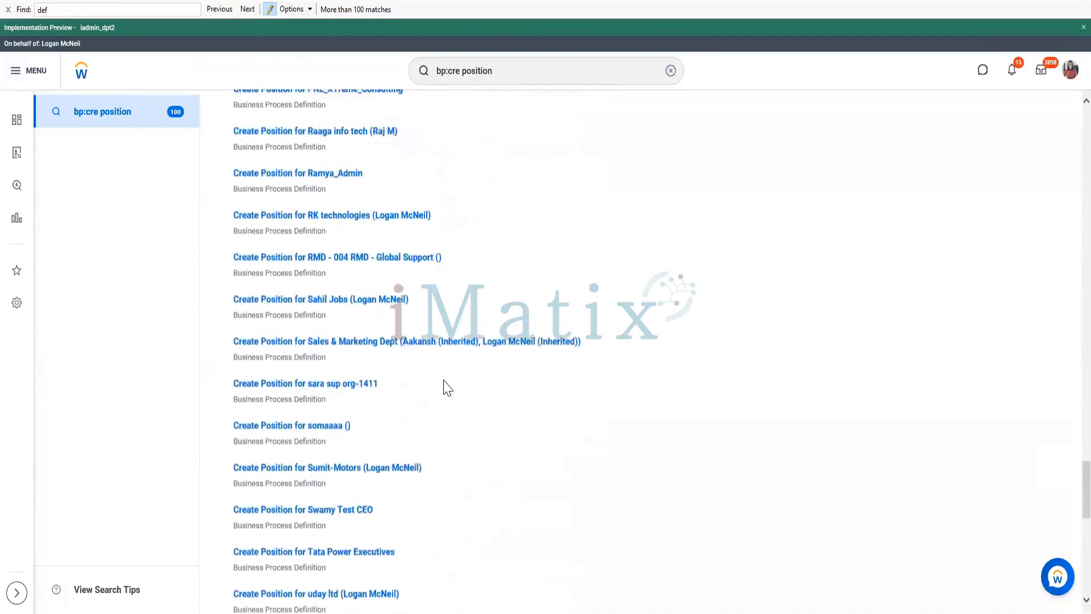
scroll(447, 388, "down", 7)
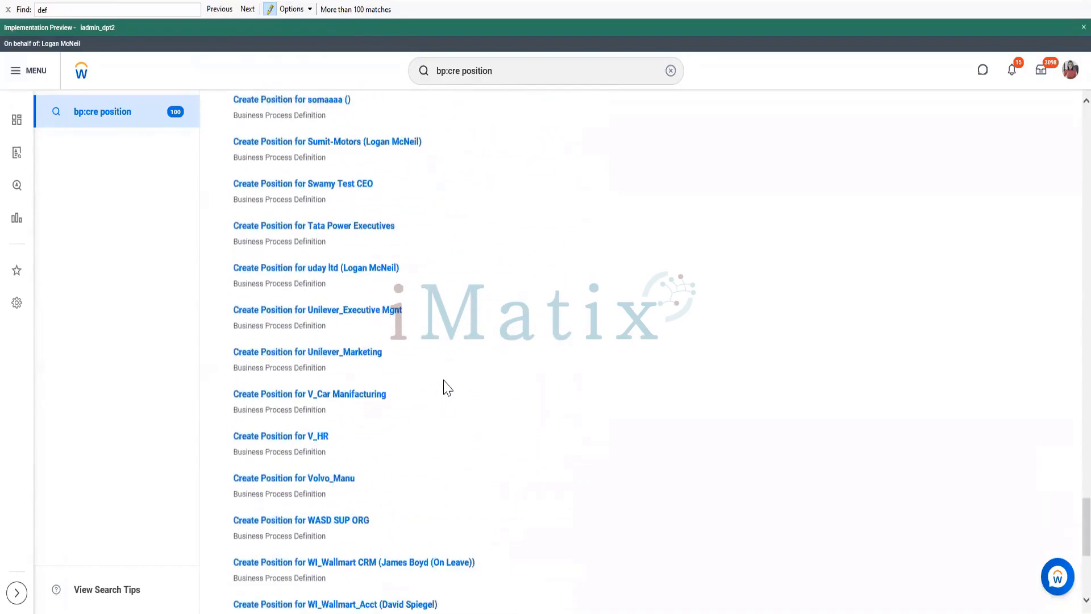
scroll(448, 388, "down", 5)
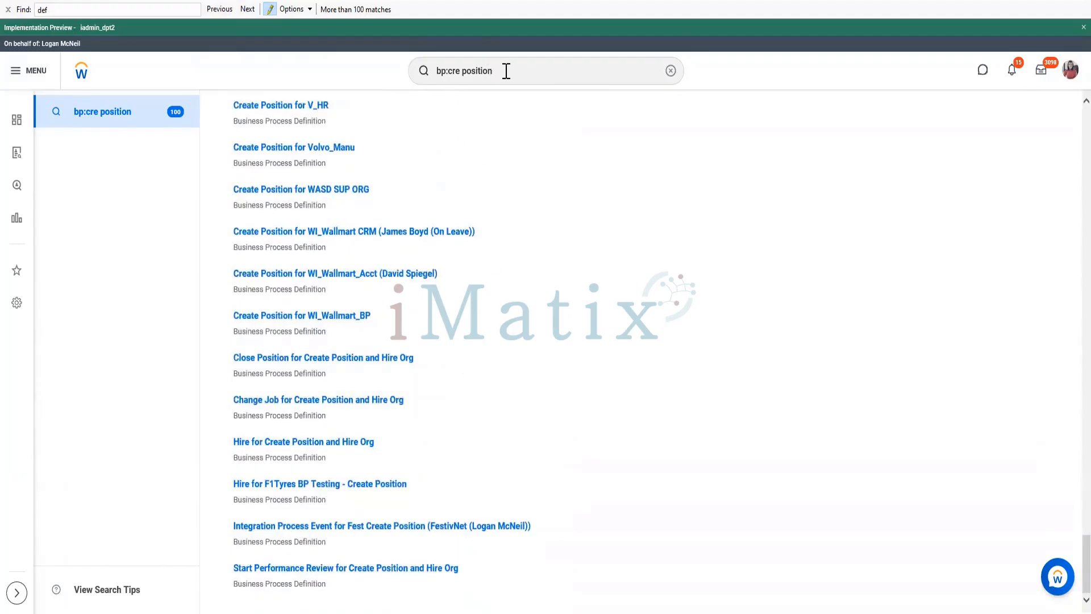
Search for "bp:position" and look through the listed definitions for the Create Position default definition
left_click(503, 72)
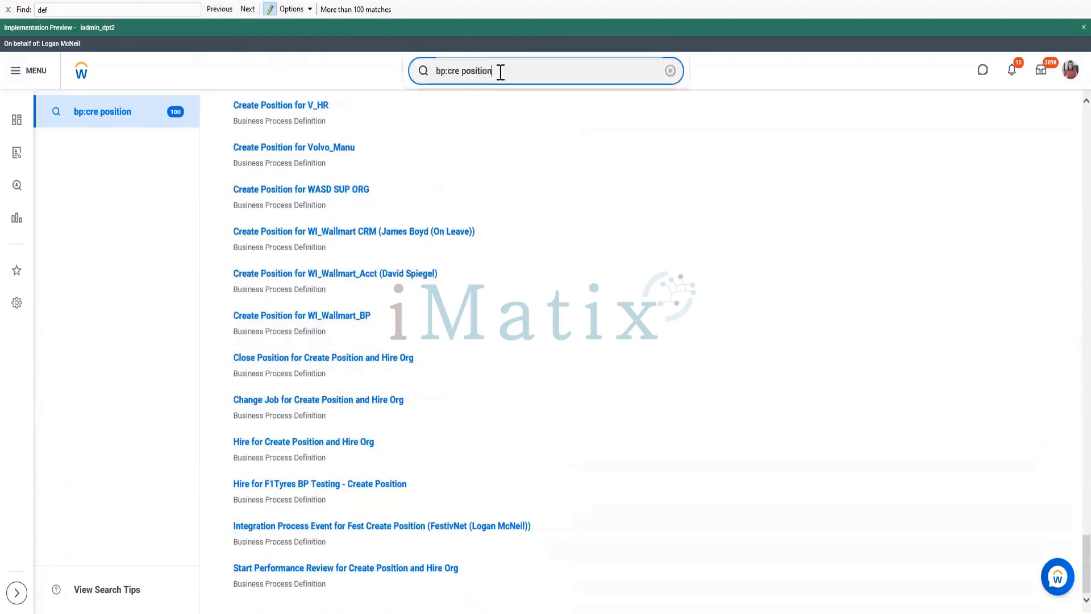
key("BackSpace")
key("BackSpace")
key("BackSpace")
key("BackSpace")
key("BackSpace")
key("BackSpace")
key("BackSpace")
key("BackSpace")
key("BackSpace")
key("BackSpace")
key("BackSpace")
key("BackSpace")
type("position")
key("Return")
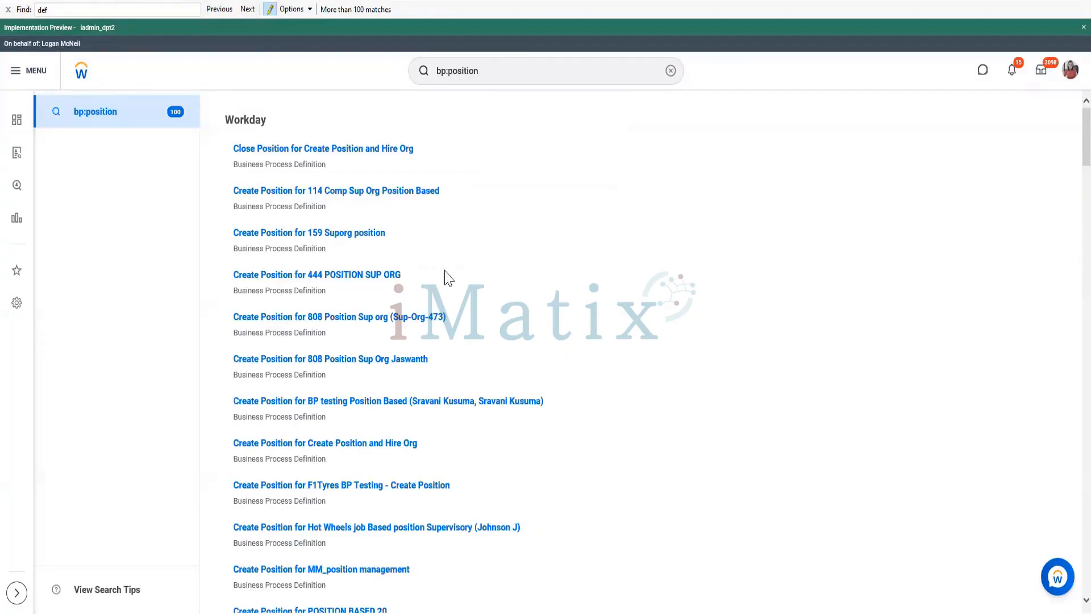
scroll(505, 284, "down", 8)
scroll(508, 317, "down", 20)
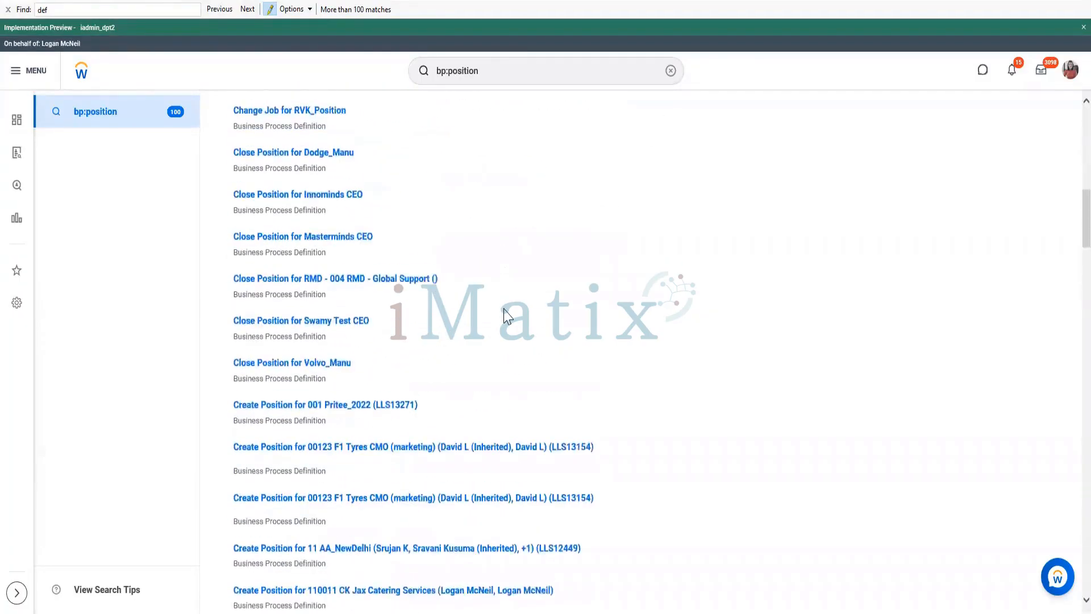
scroll(507, 317, "down", 20)
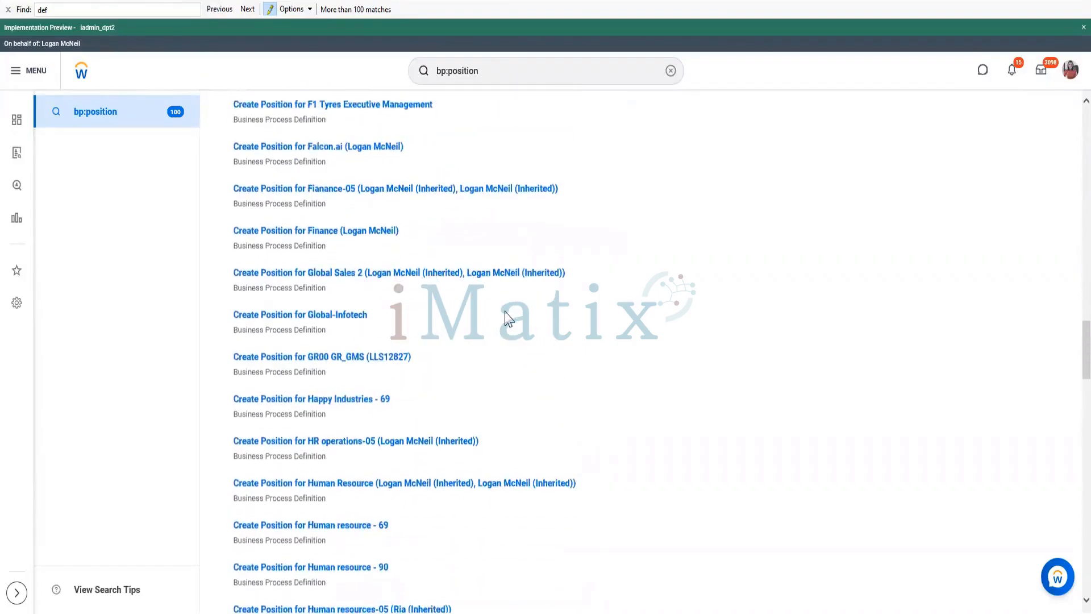
scroll(506, 318, "down", 15)
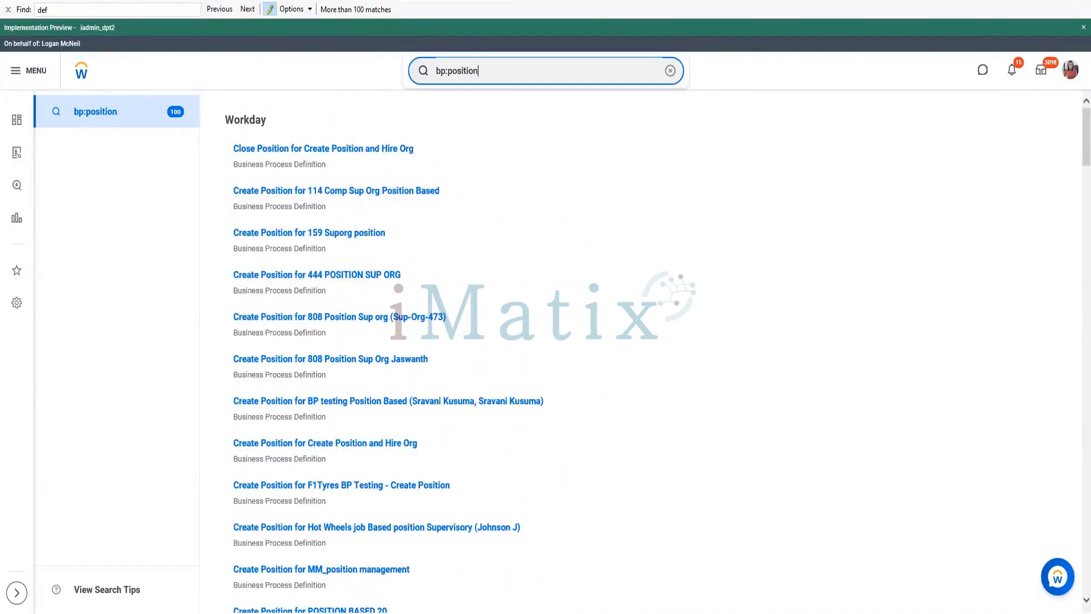
Rerun the "bp:position" search and open the Create Position for 159 Suporg position definition
key("Return")
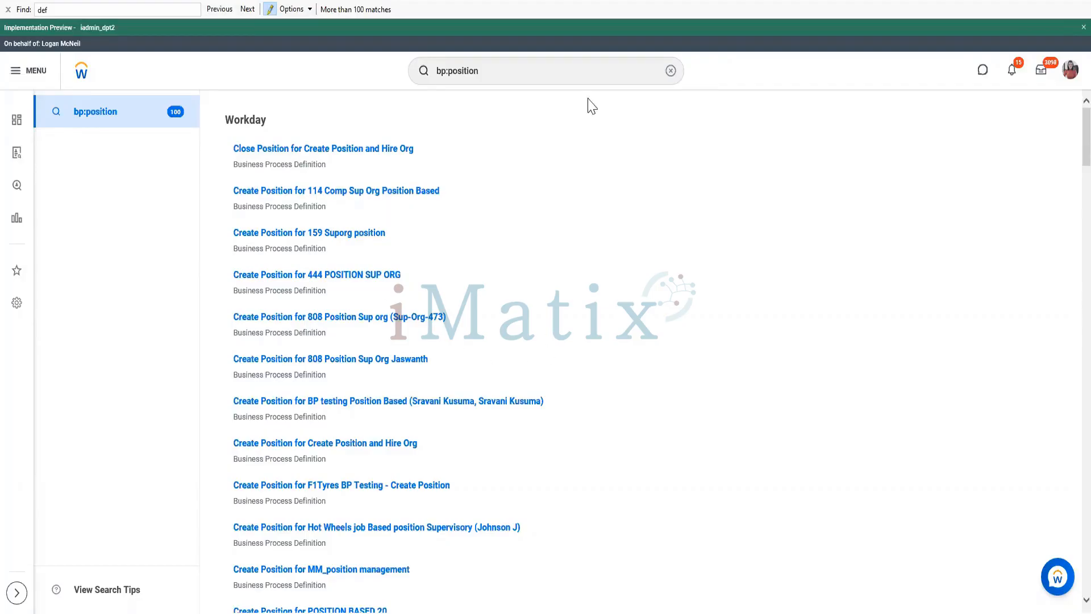
left_click(488, 70)
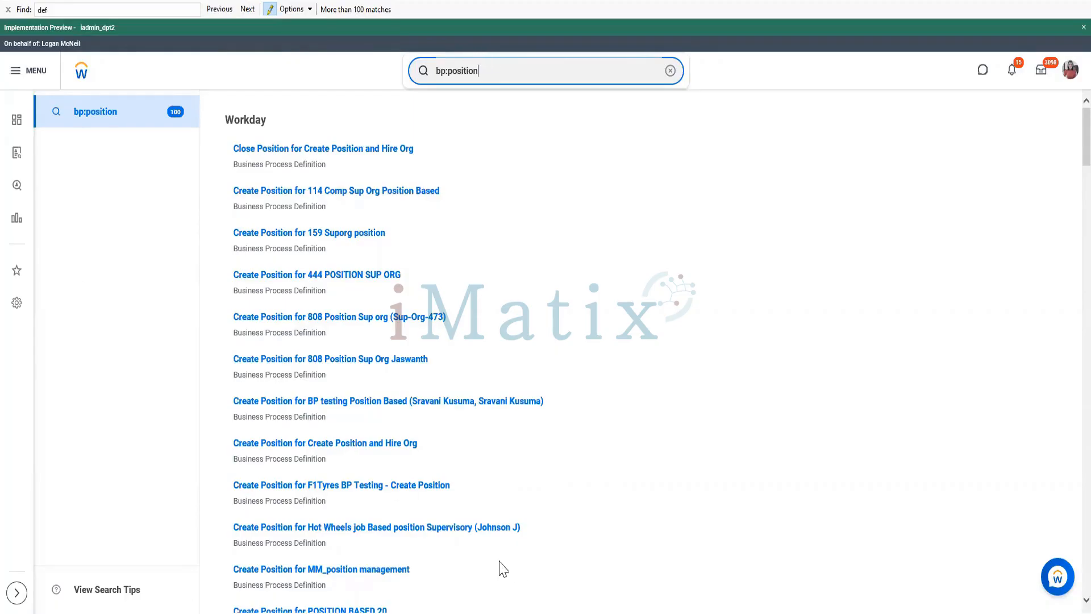
left_click(458, 613)
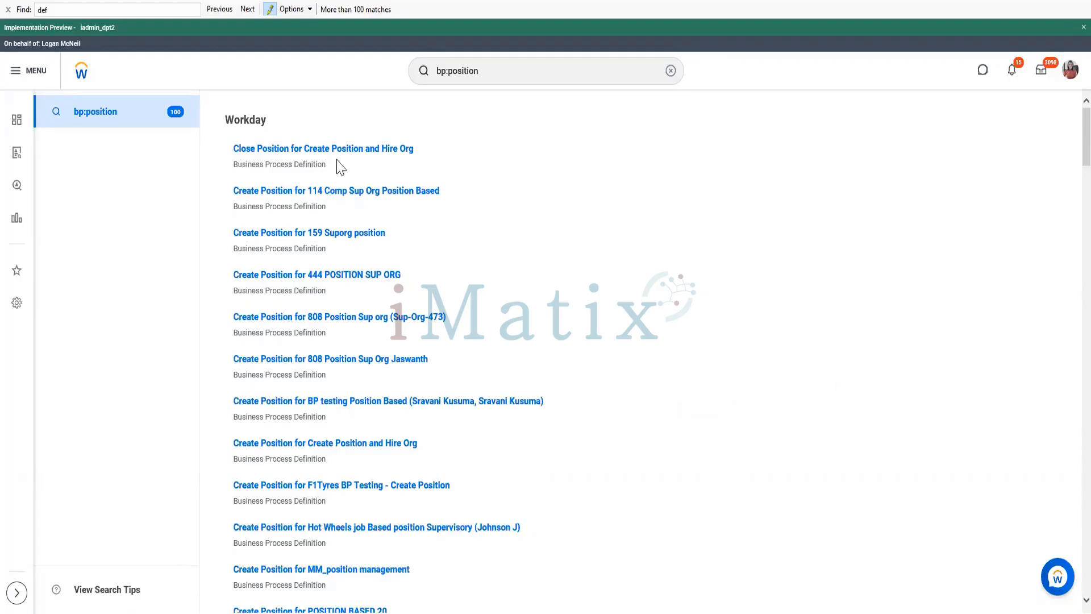
left_click(315, 234)
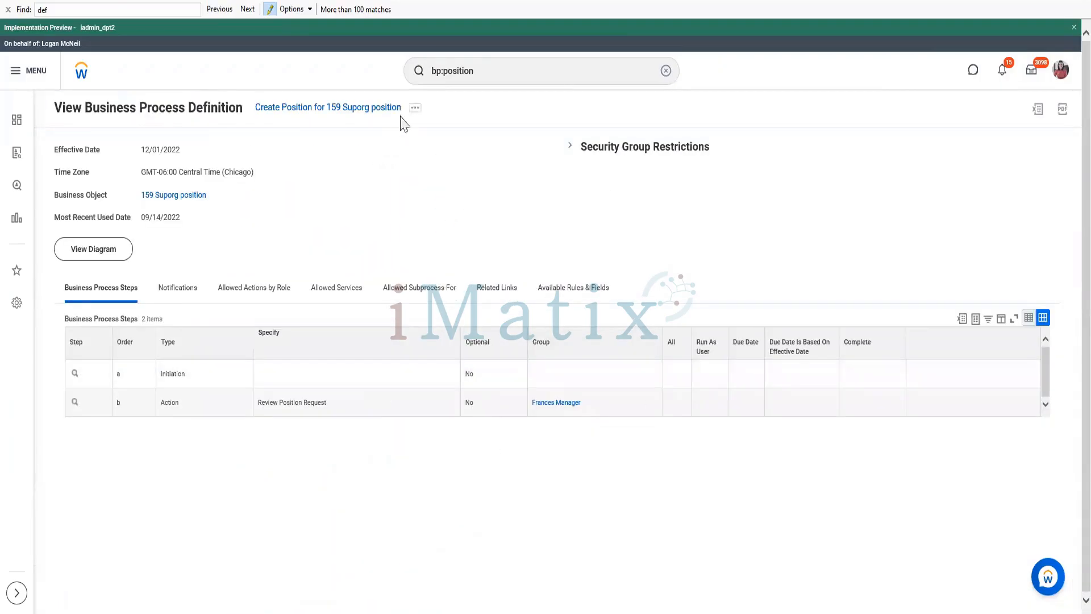
Open the Create Position security policy for editing, look over its initiating and delegating security groups, and cancel
left_click(416, 109)
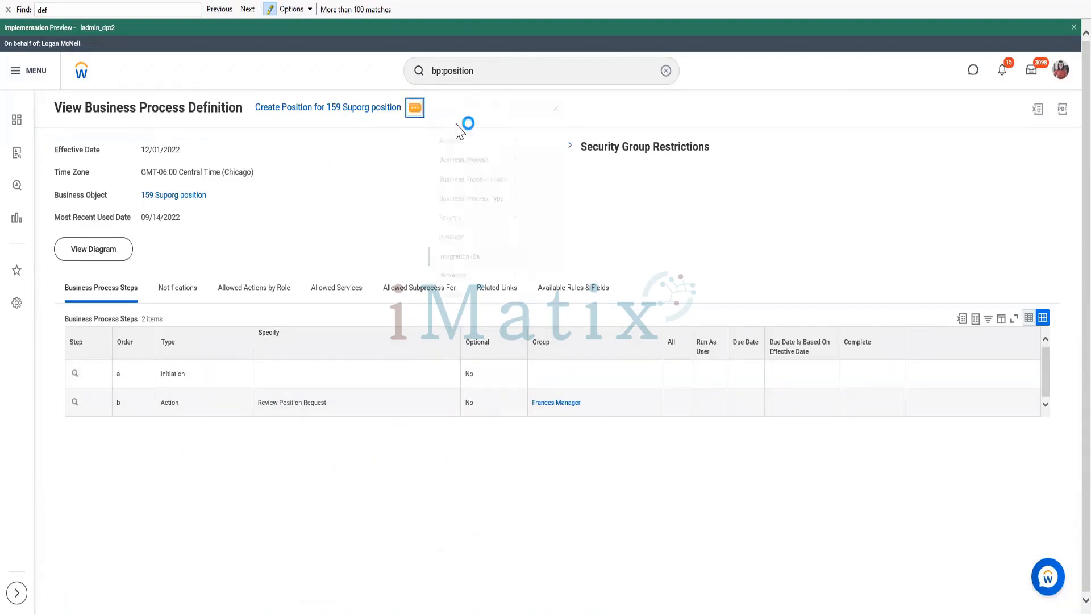
mouse_move(475, 191)
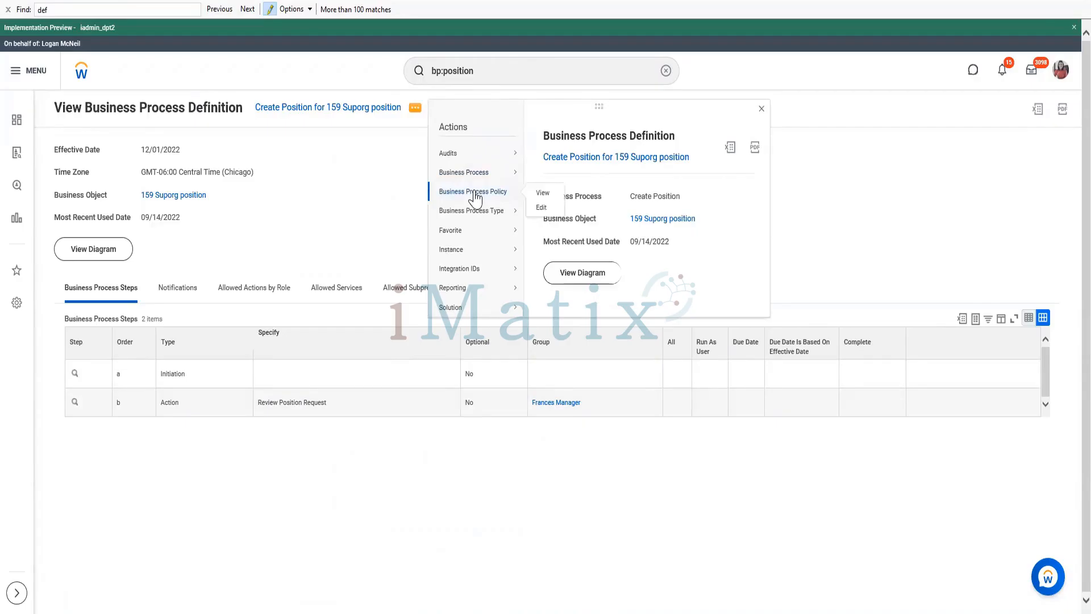
left_click(540, 209)
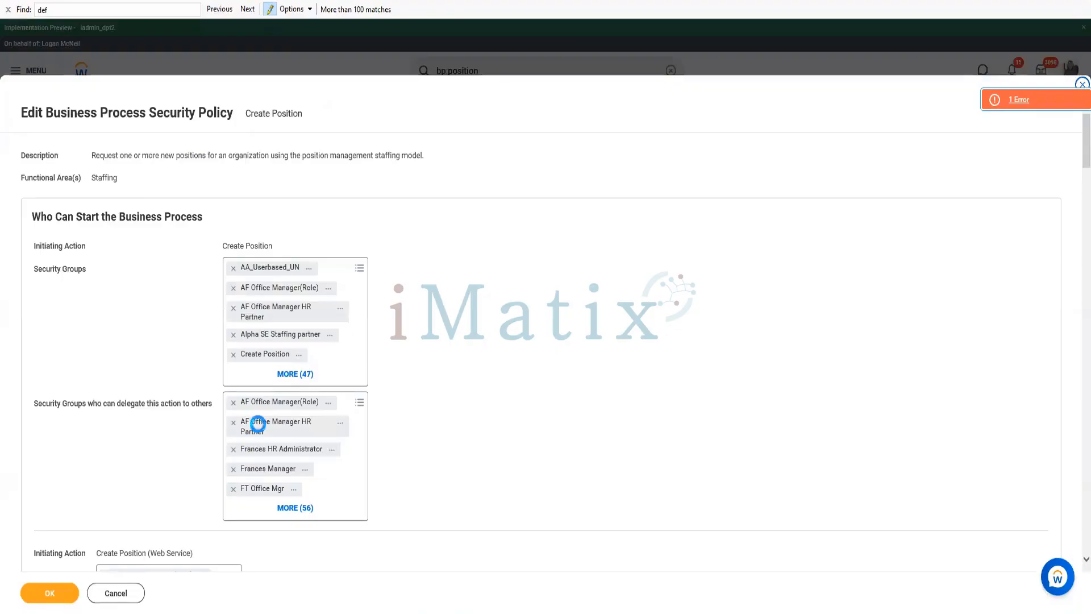
left_click(108, 593)
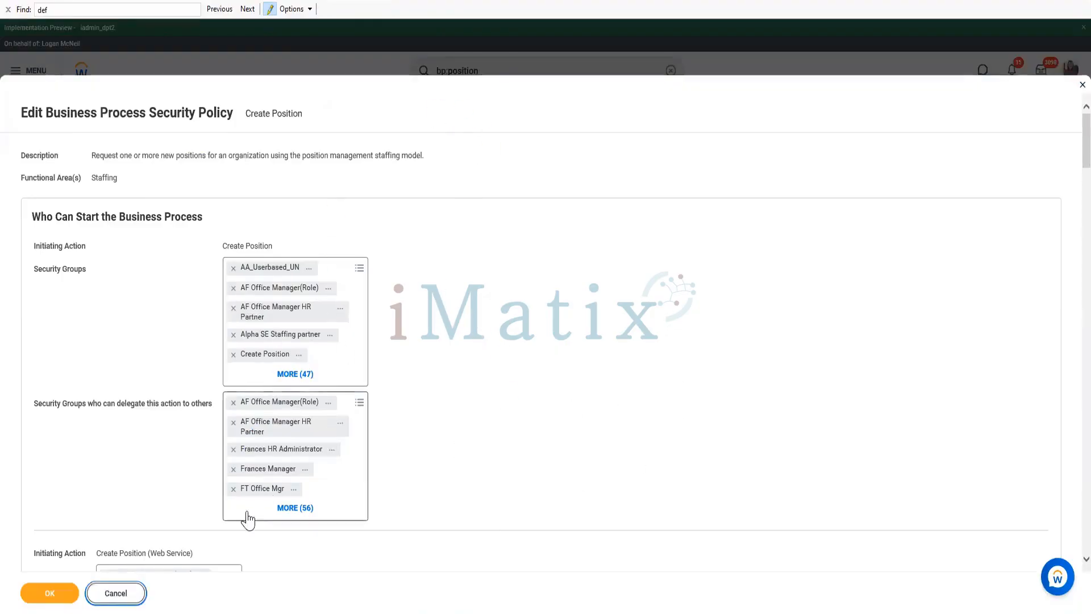
left_click(142, 589)
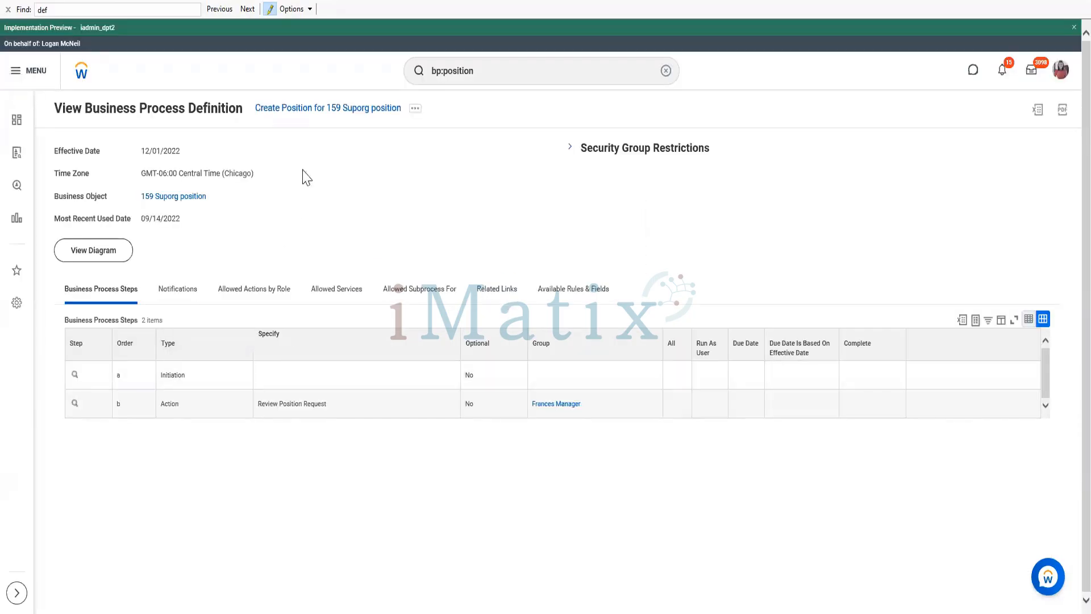
Open the Create Position for 159 Suporg position definition for editing with effective date 12/01/2022 and the Central time zone
left_click(413, 110)
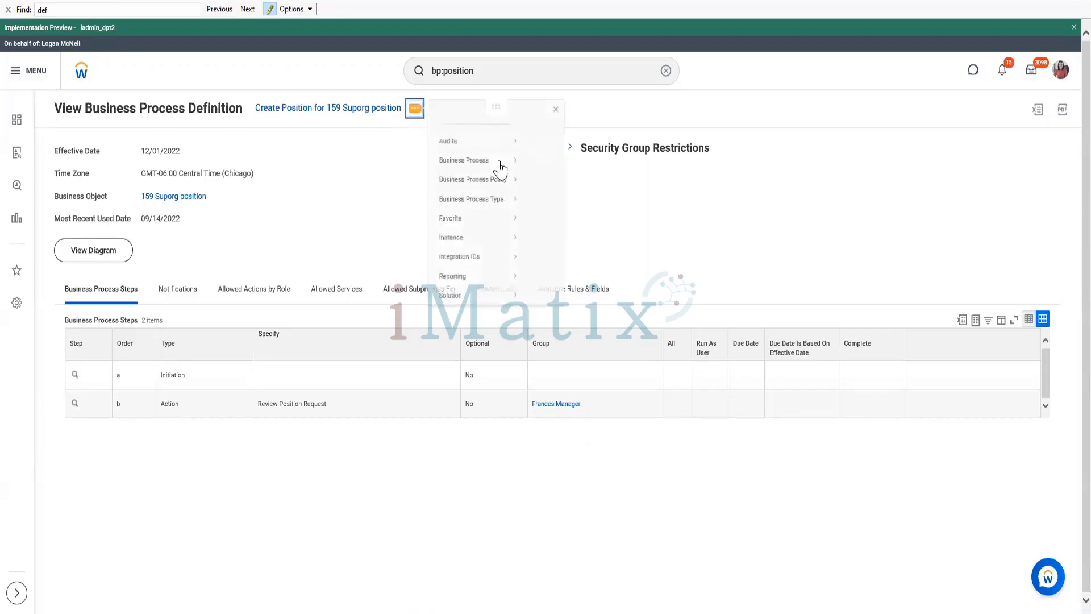
mouse_move(476, 174)
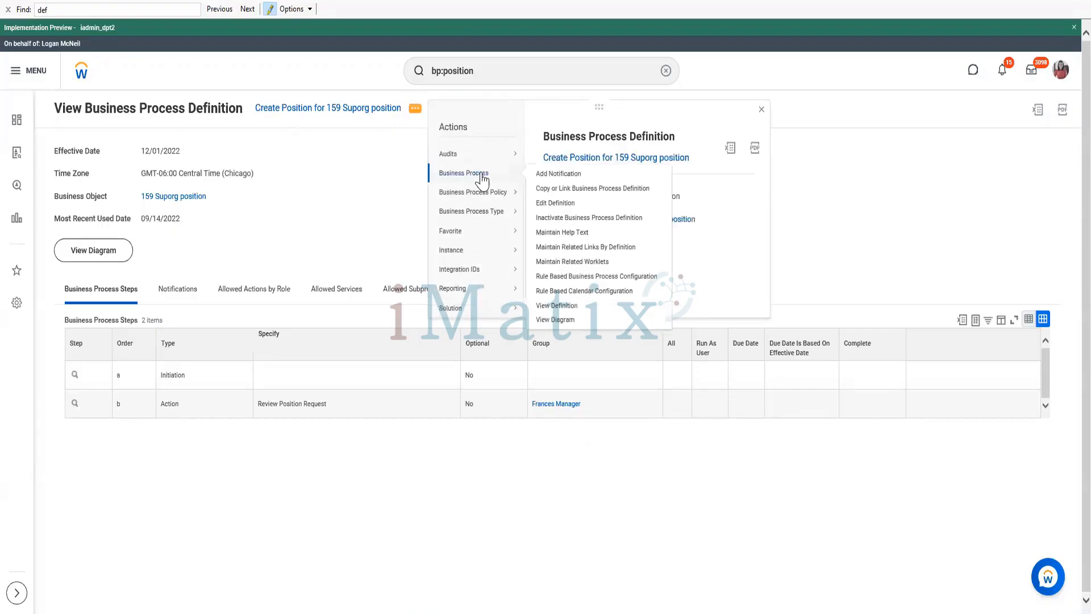
left_click(542, 204)
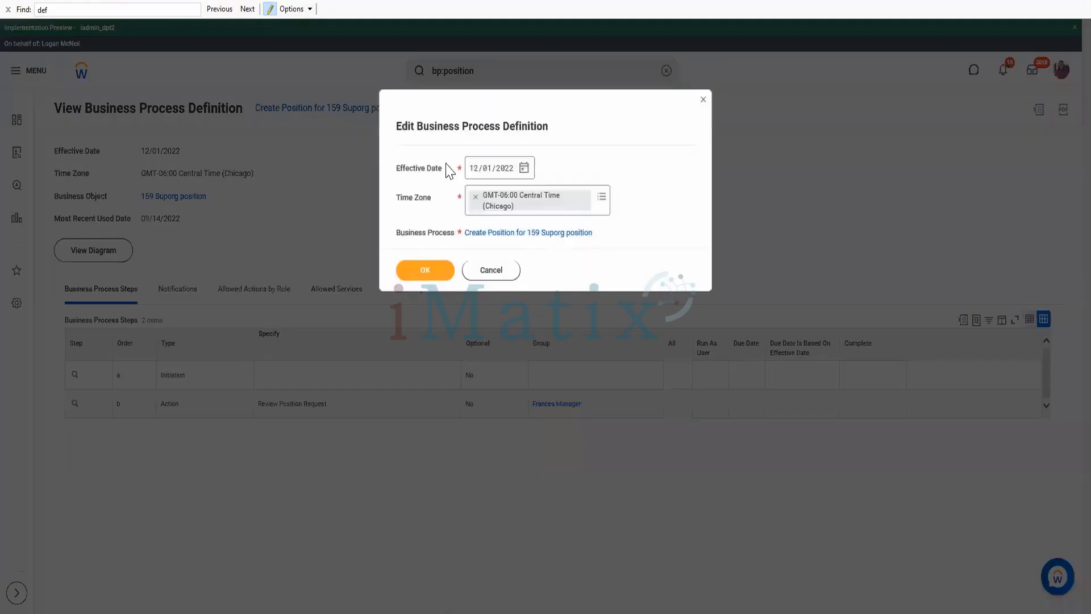
left_click(434, 271)
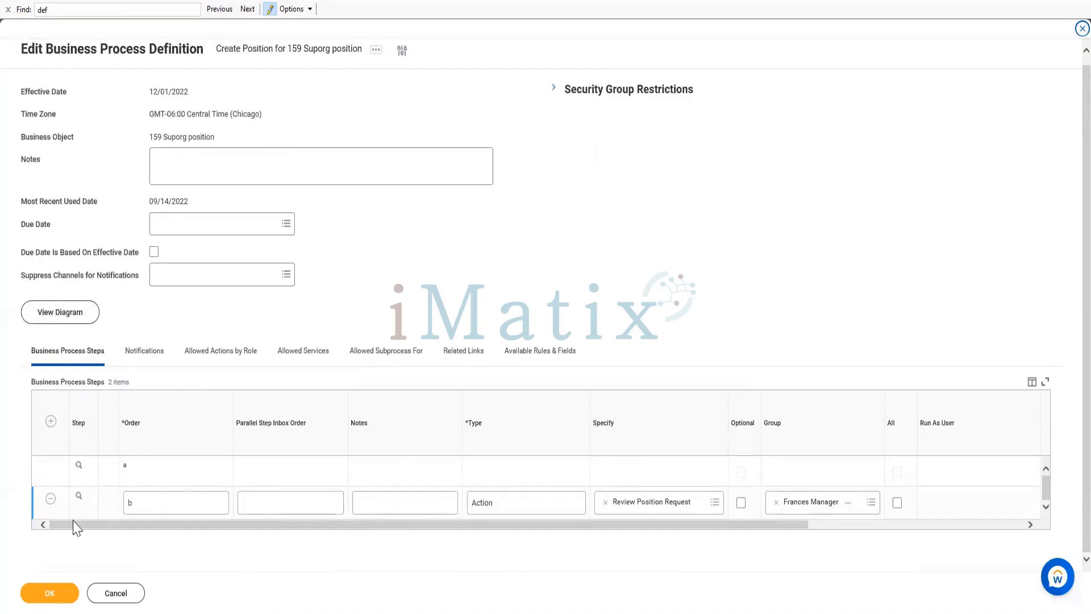
Remove the Review Position Request step and add an Approval step with order b assigned to the "Manager." group
left_click(51, 500)
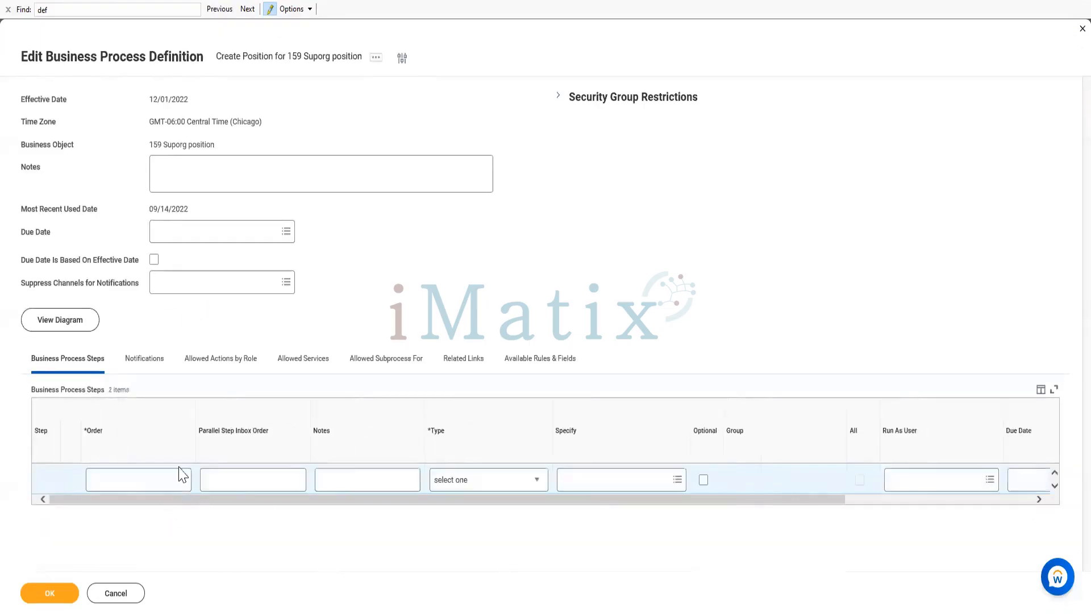
left_click(177, 479)
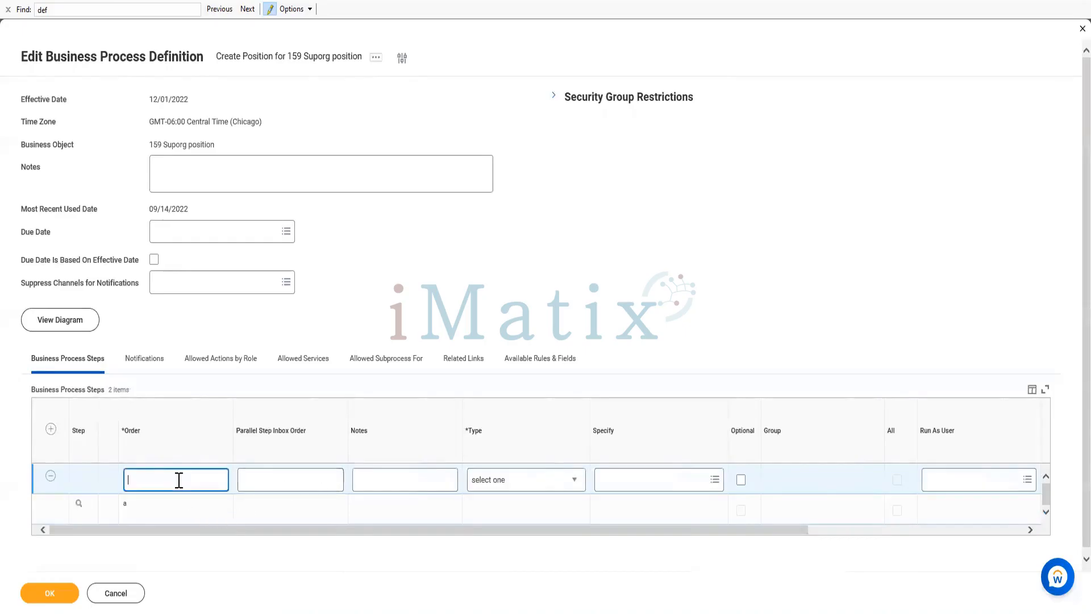
type("b")
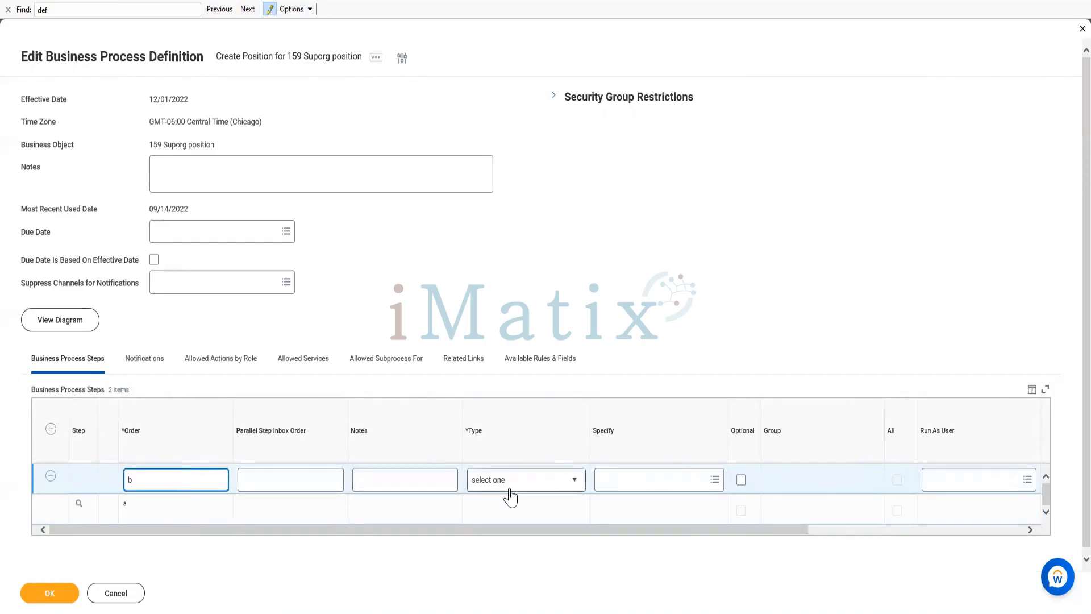
left_click(511, 486)
left_click(493, 211)
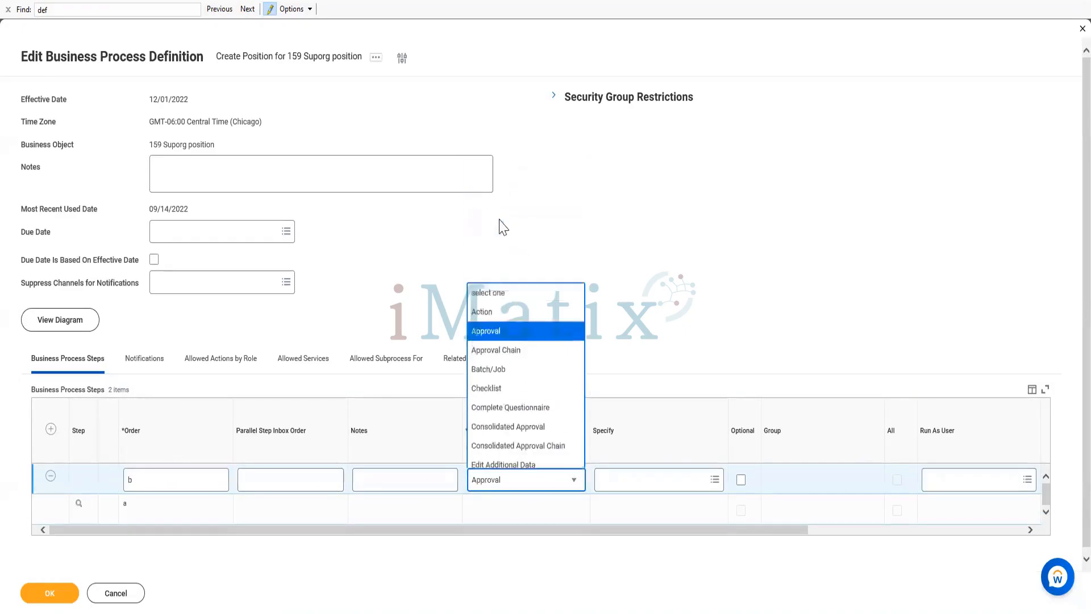
left_click(781, 483)
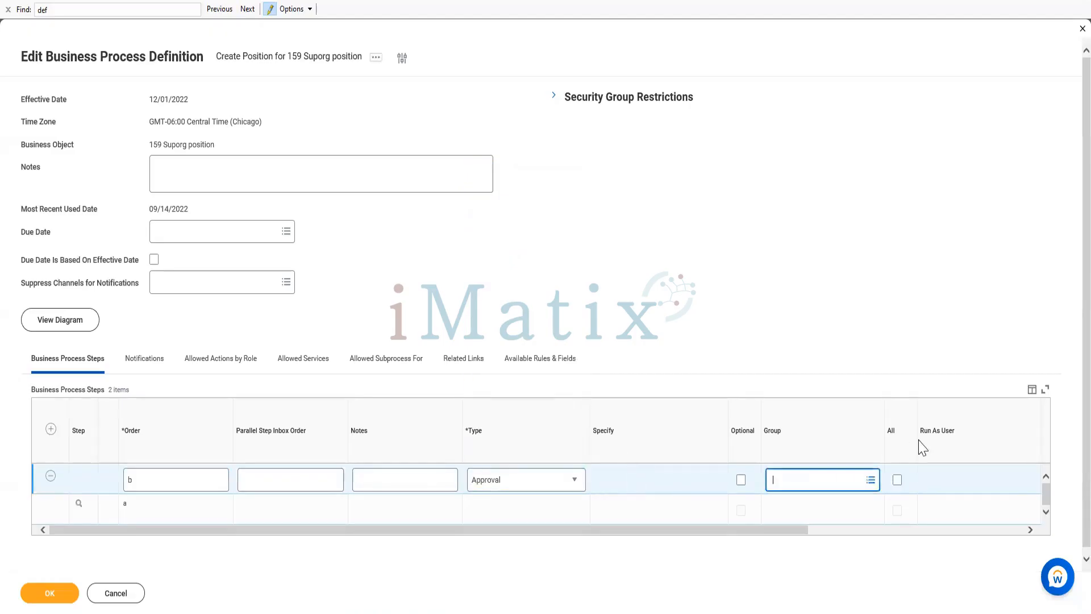
type("manager")
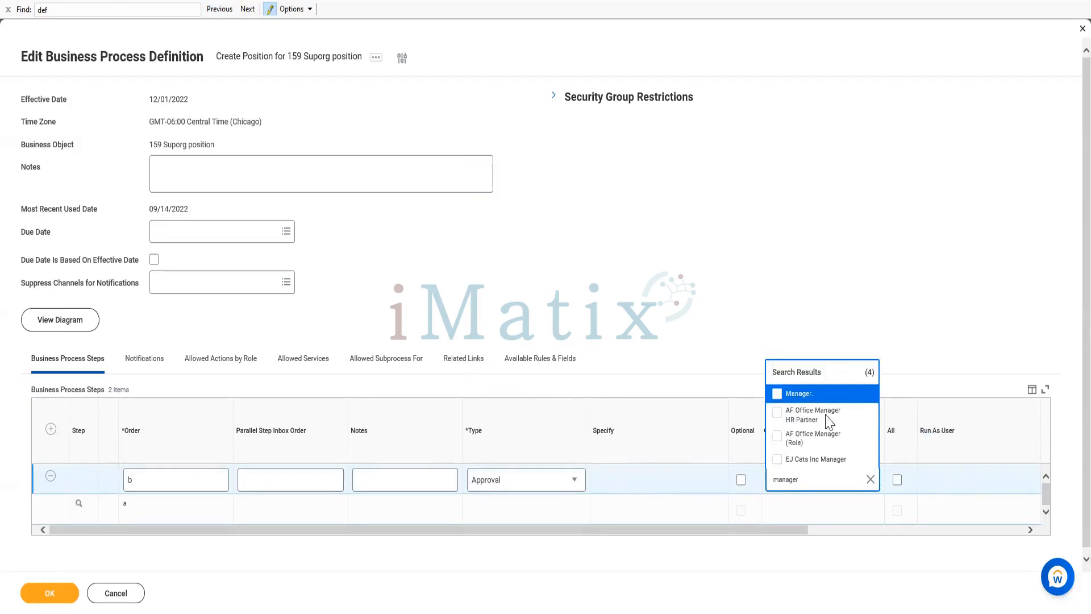
left_click(776, 394)
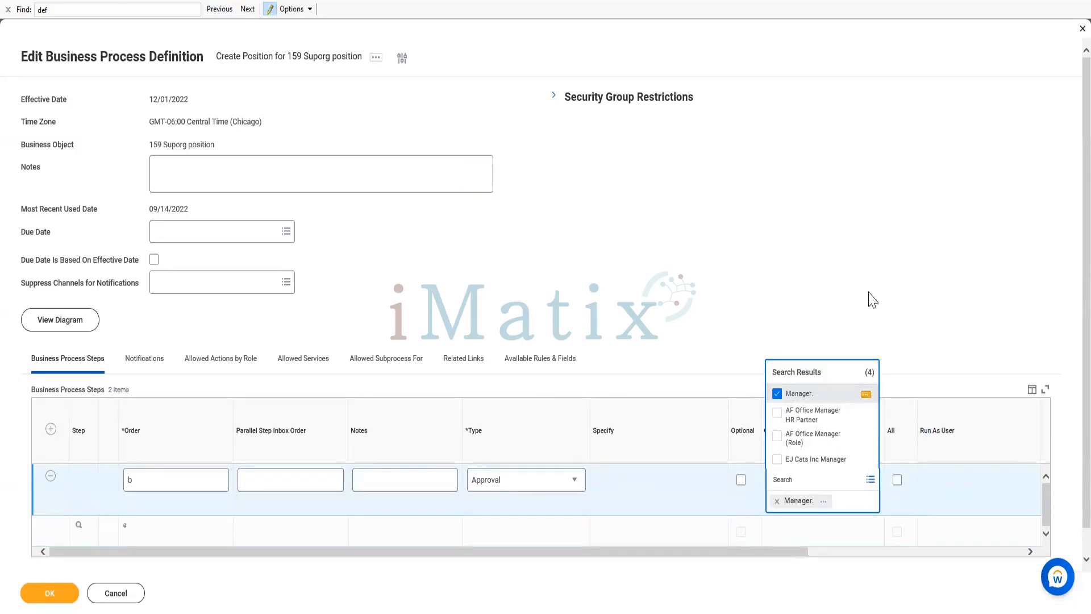
left_click(733, 314)
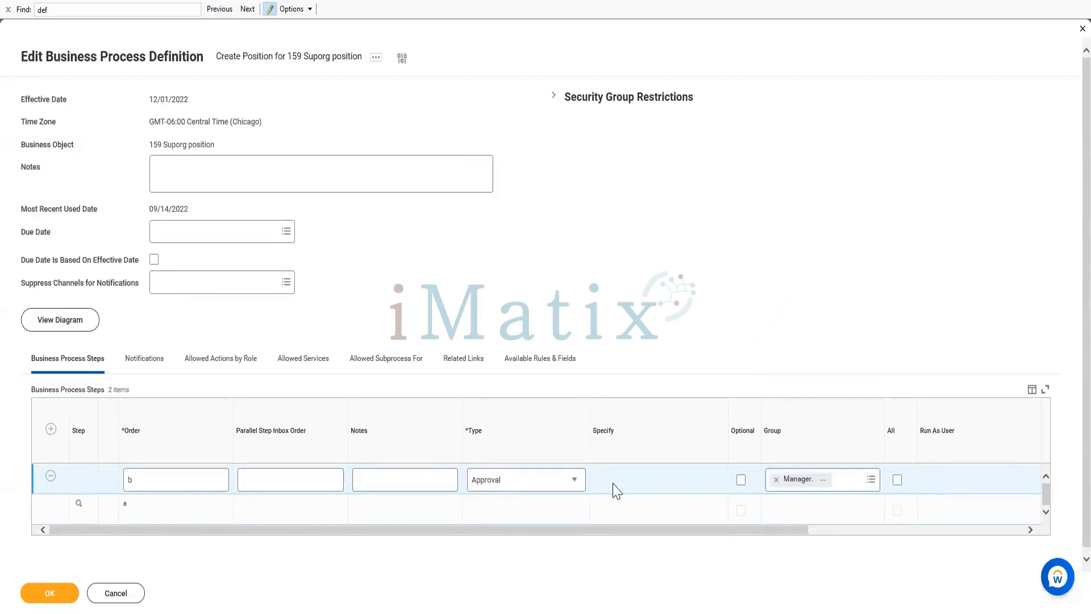
Add an Approval step with order c assigned to the first listed HR Partner (Copy) group and save the definition
left_click(51, 430)
left_click(191, 478)
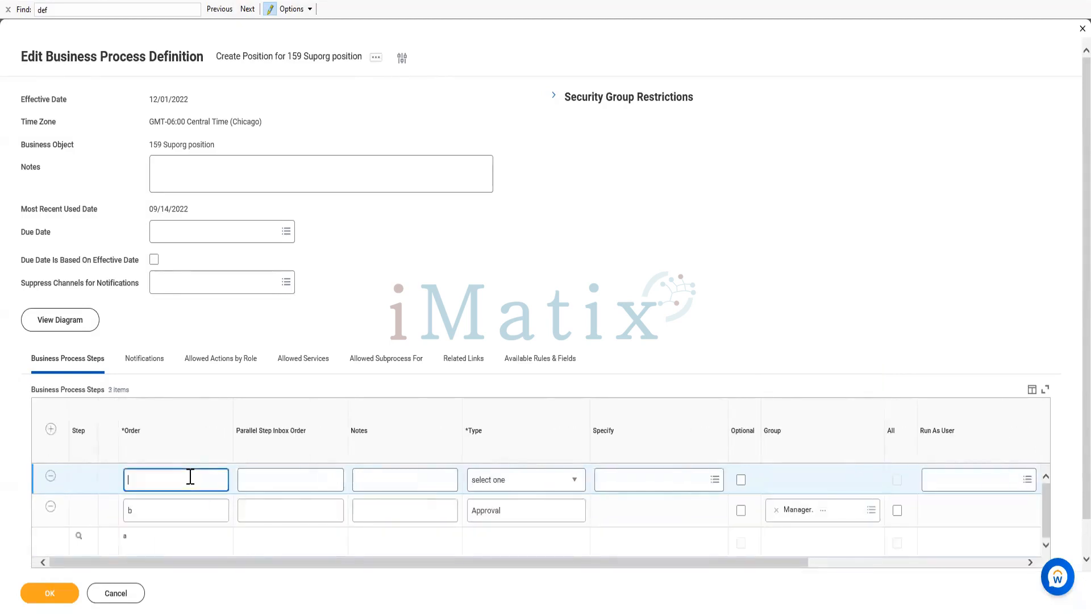
type("c")
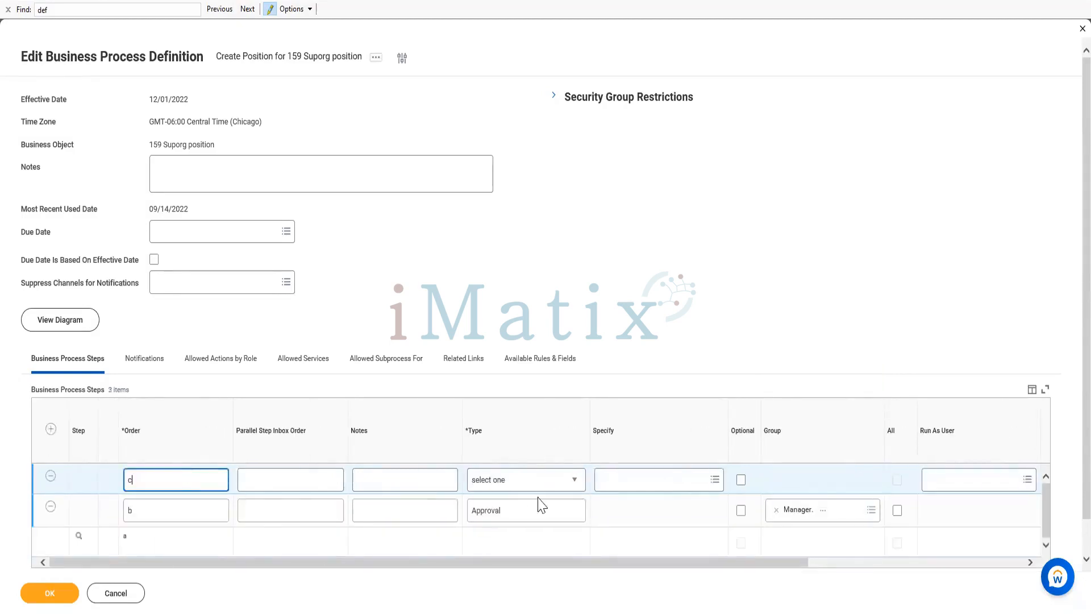
left_click(514, 480)
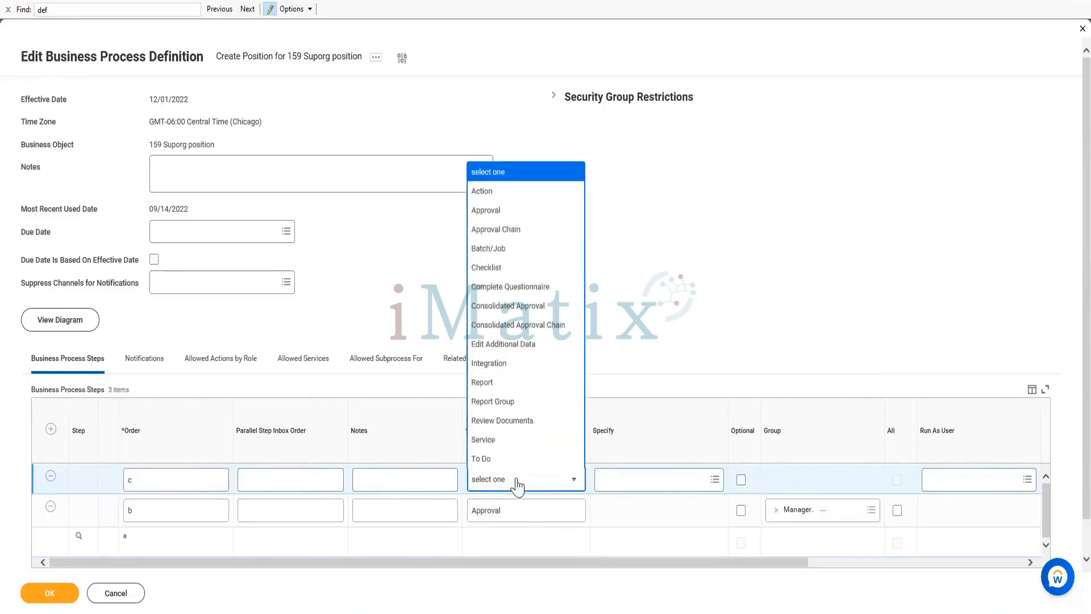
left_click(499, 211)
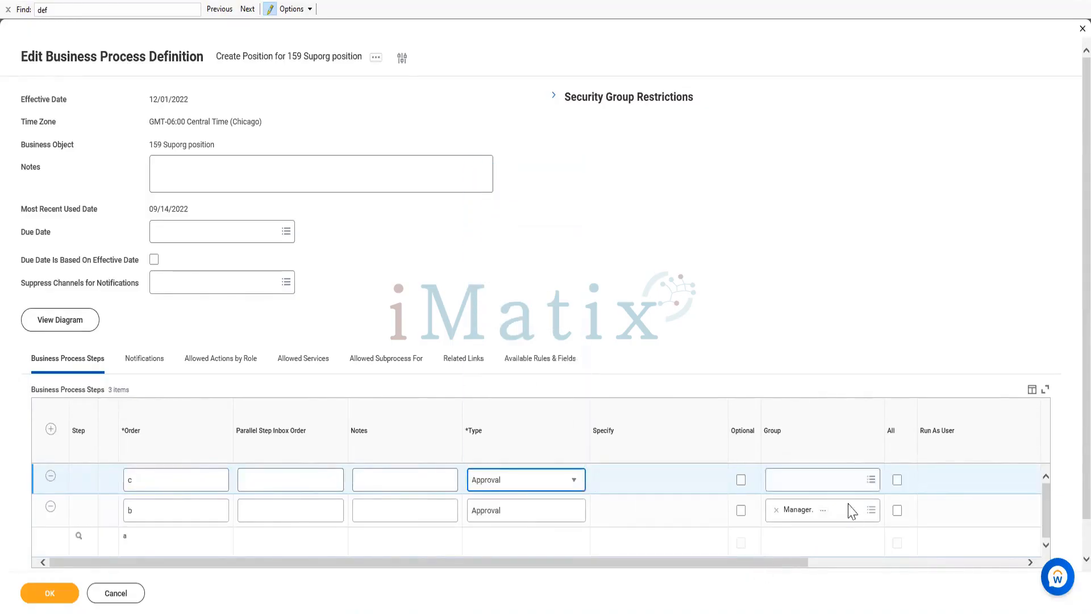
left_click(813, 482)
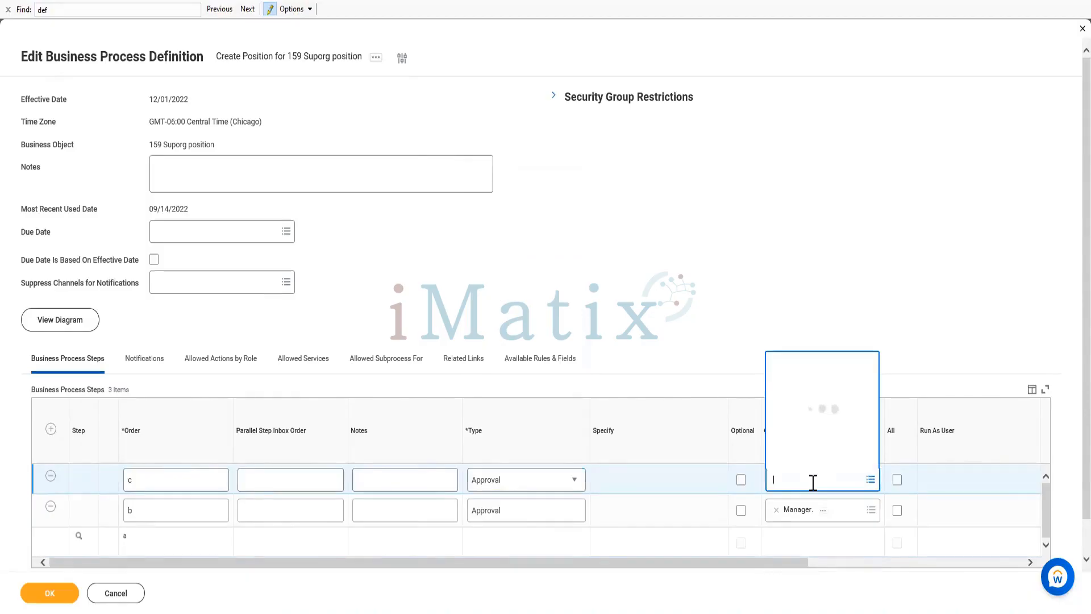
type("HR partner")
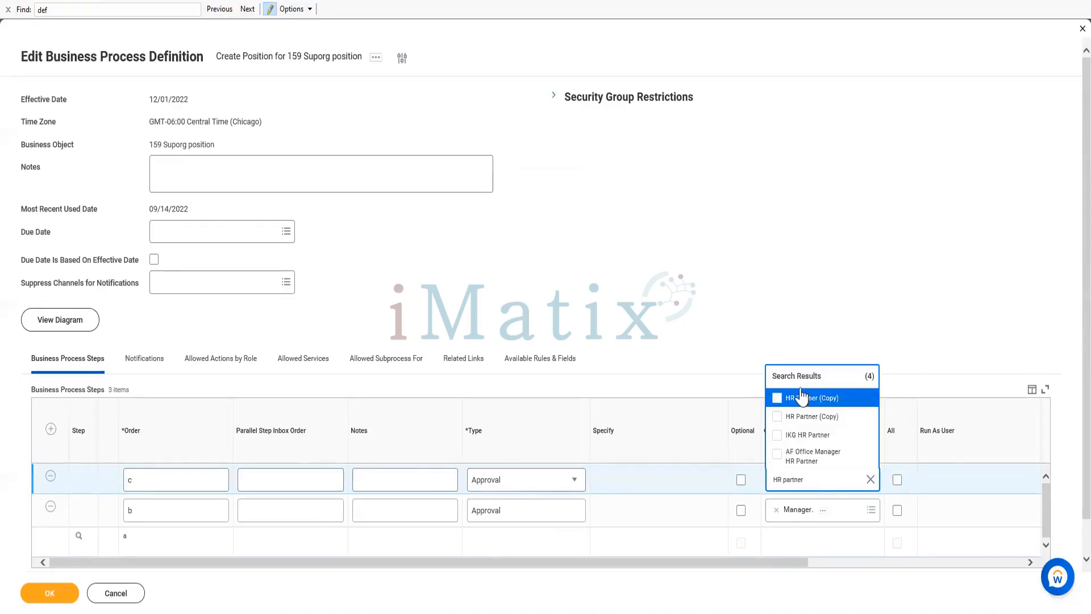
left_click(801, 398)
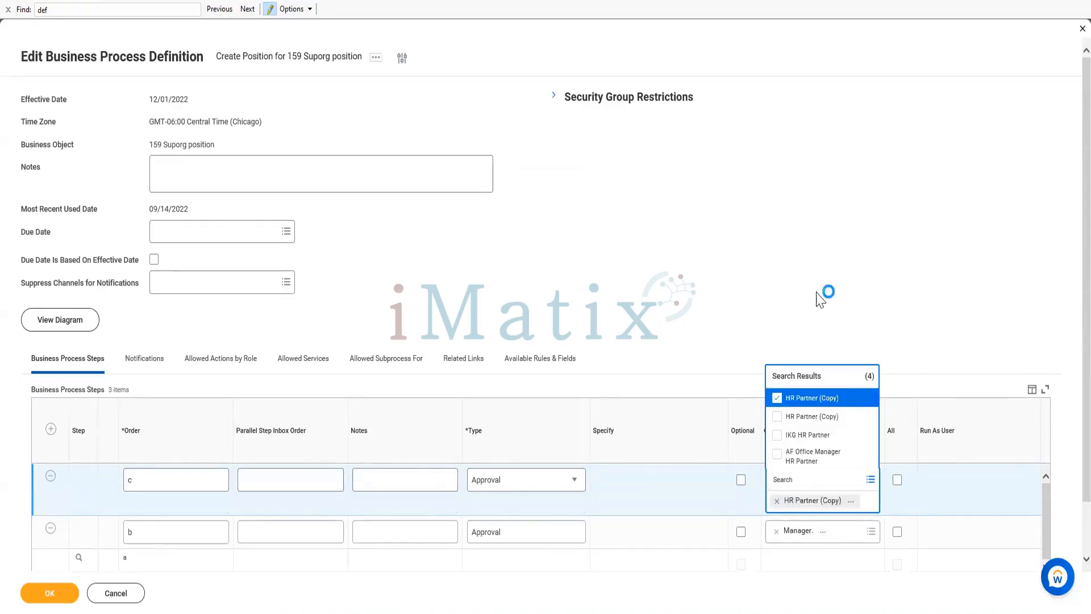
left_click(760, 302)
scroll(569, 364, "down", 1)
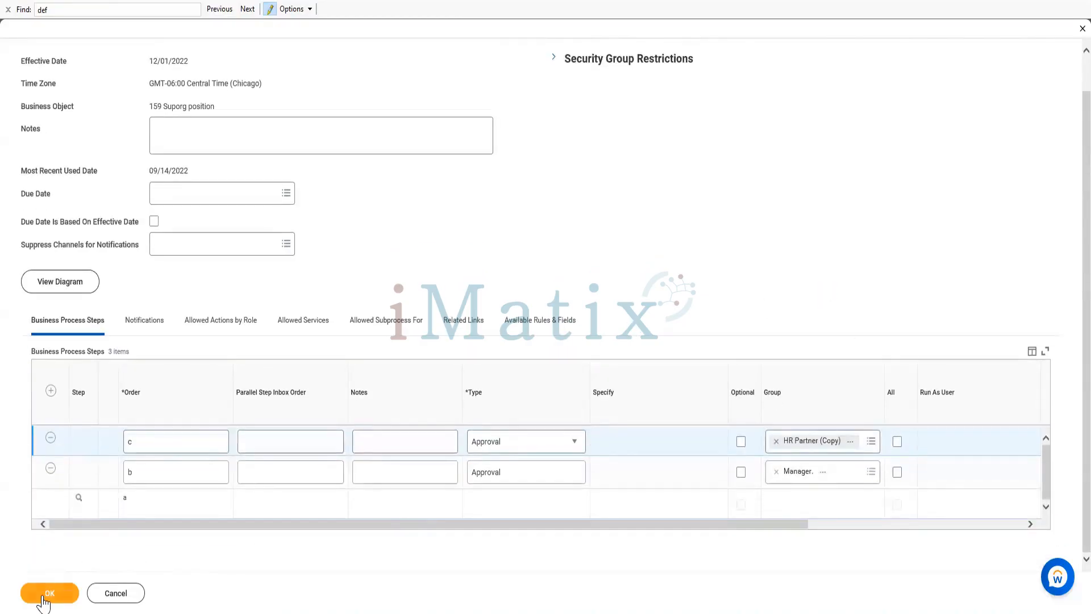
left_click(44, 600)
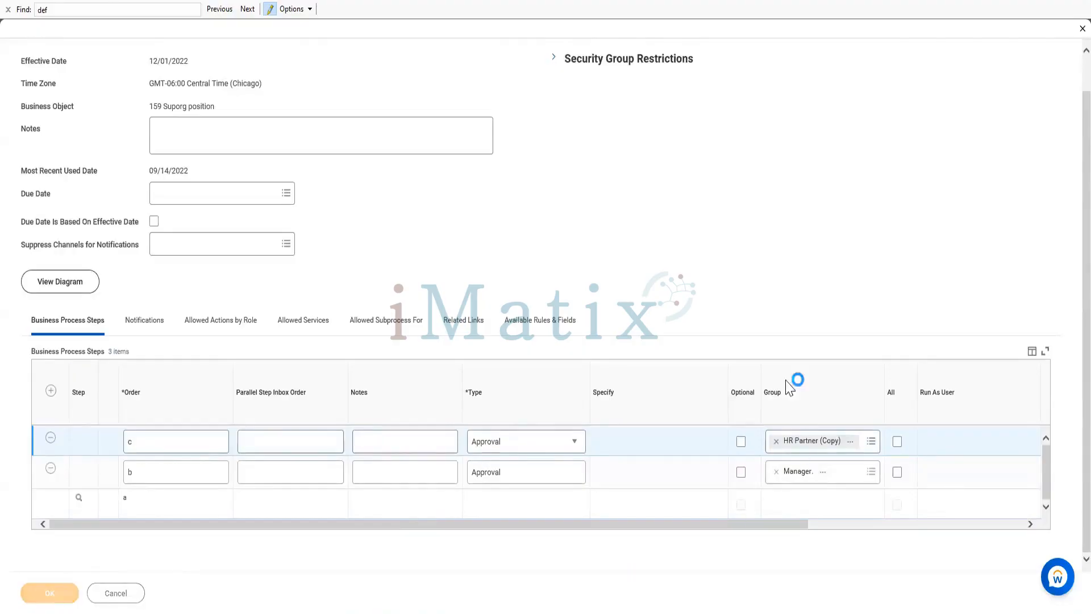
scroll(392, 256, "up", 1)
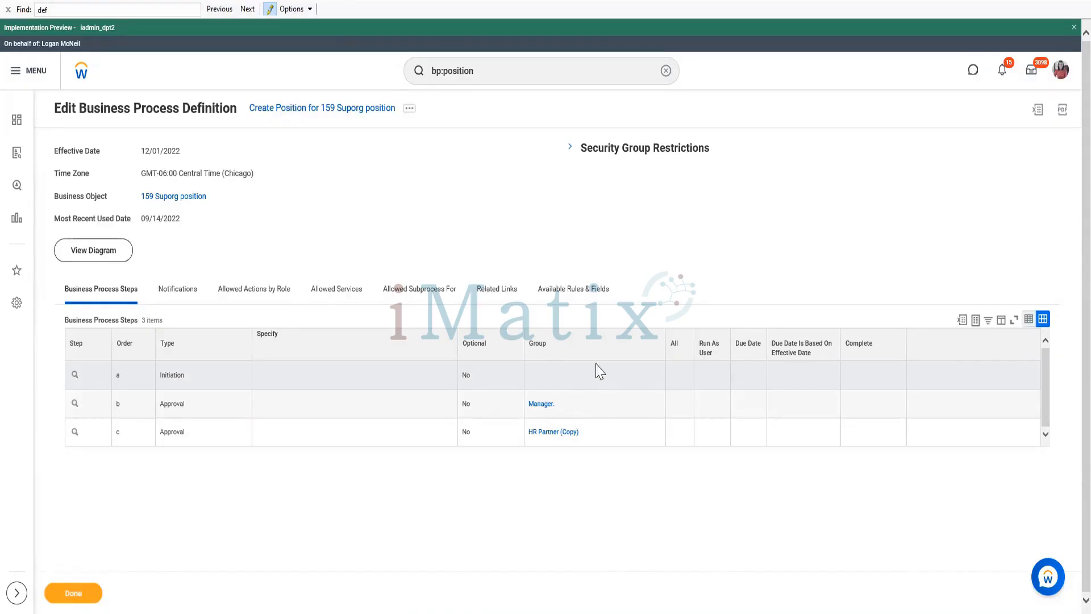
Change the Workday search to "bp:hire" and run it
left_click(504, 68)
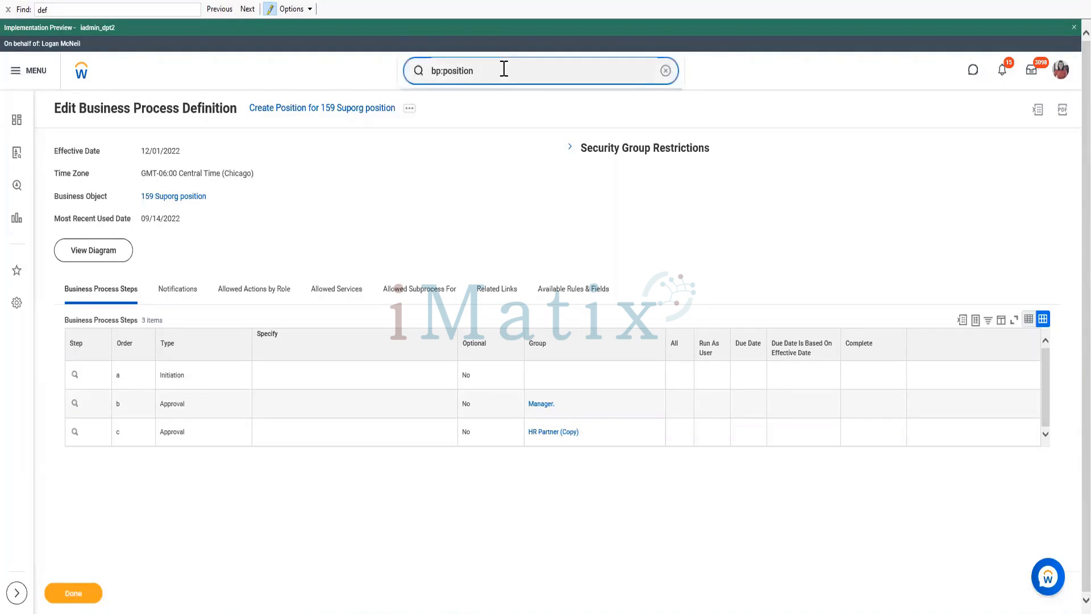
key("BackSpace")
key("BackSpace")
key("BackSpace")
key("BackSpace")
key("BackSpace")
key("BackSpace")
key("BackSpace")
key("BackSpace")
type("hire")
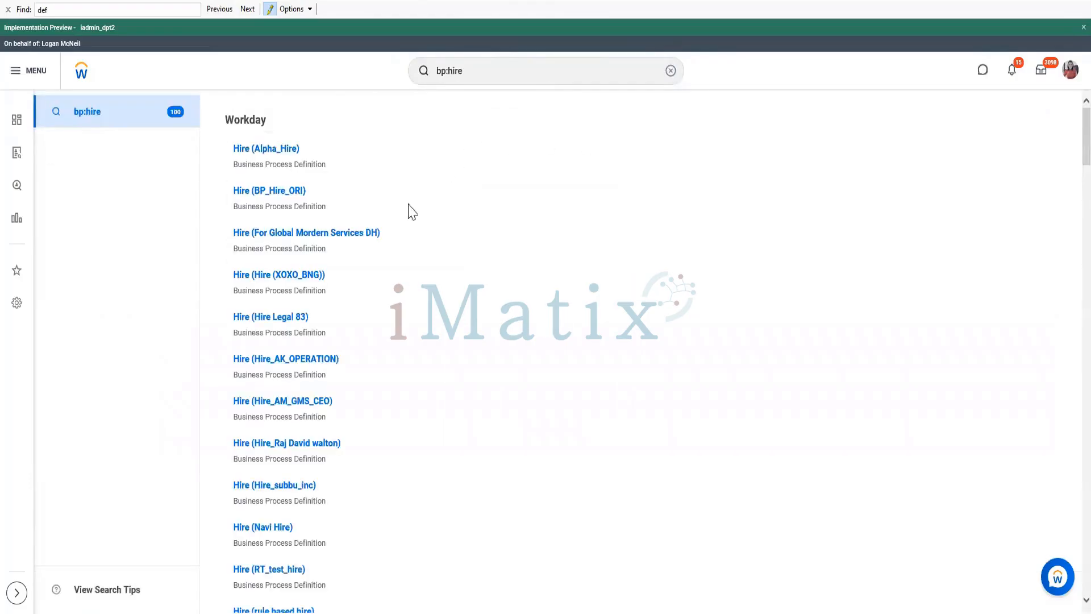
Open the Hire (Alpha_Hire) business process definition for editing with effective date 12/01/2022
left_click(285, 151)
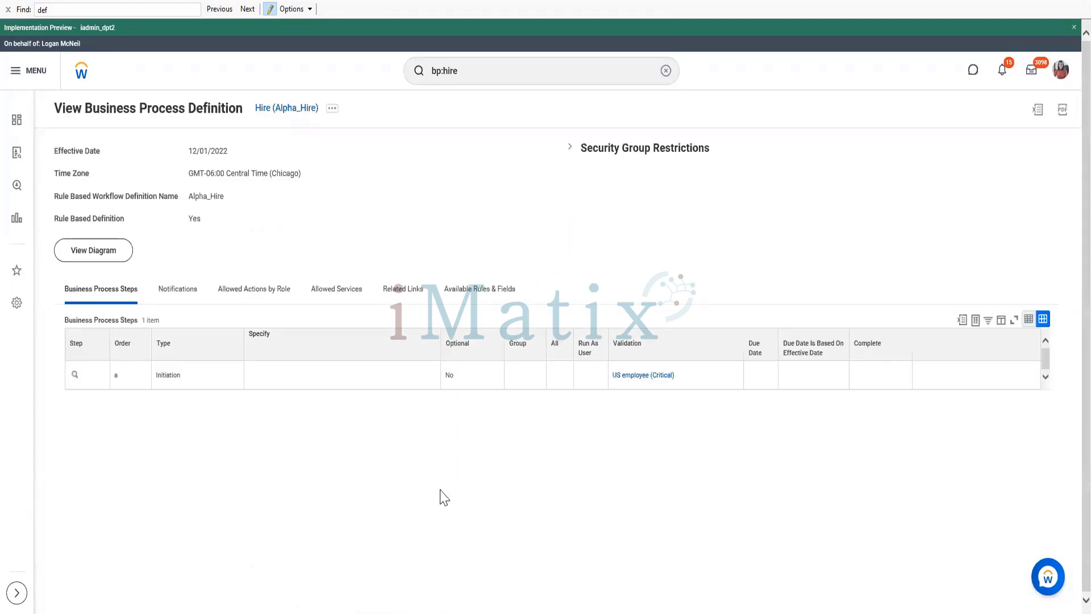
left_click(333, 109)
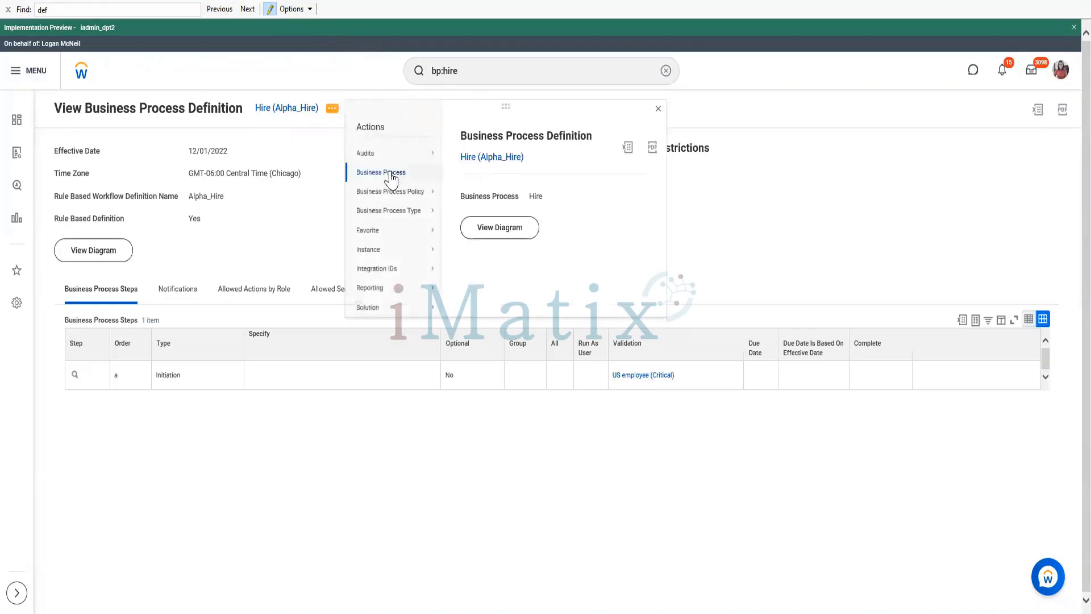
mouse_move(408, 179)
left_click(855, 247)
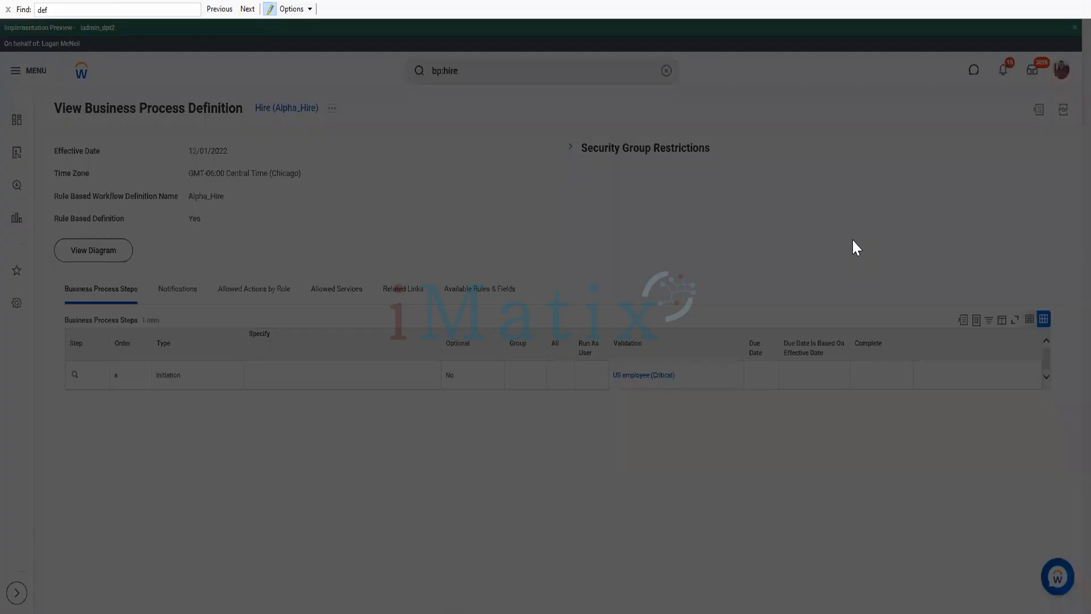
left_click(418, 276)
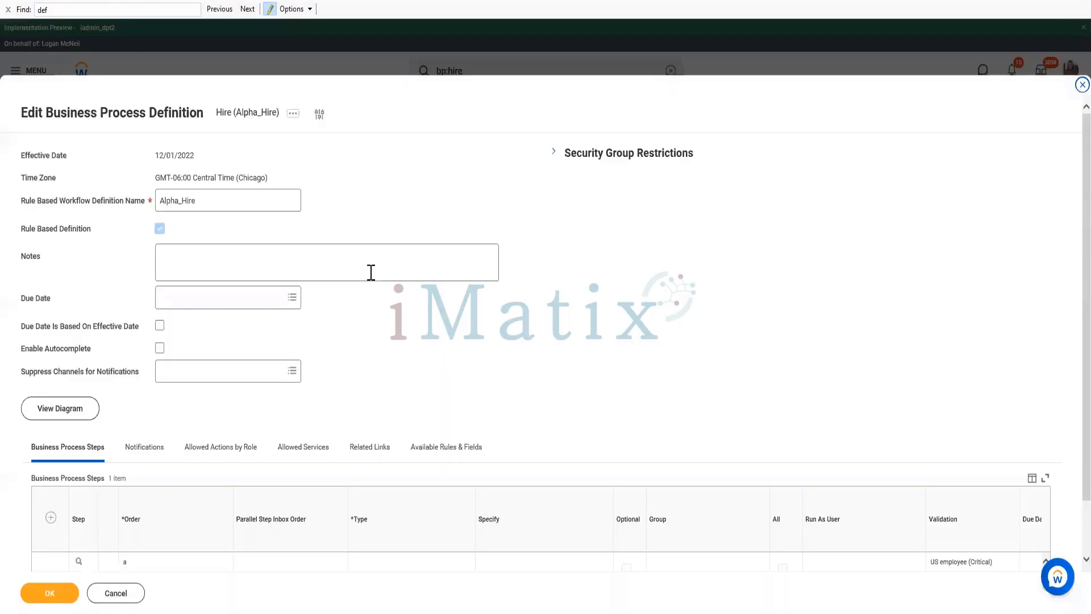
Add seven blank rows to the business process steps of the Alpha_Hire definition
scroll(386, 276, "down", 1)
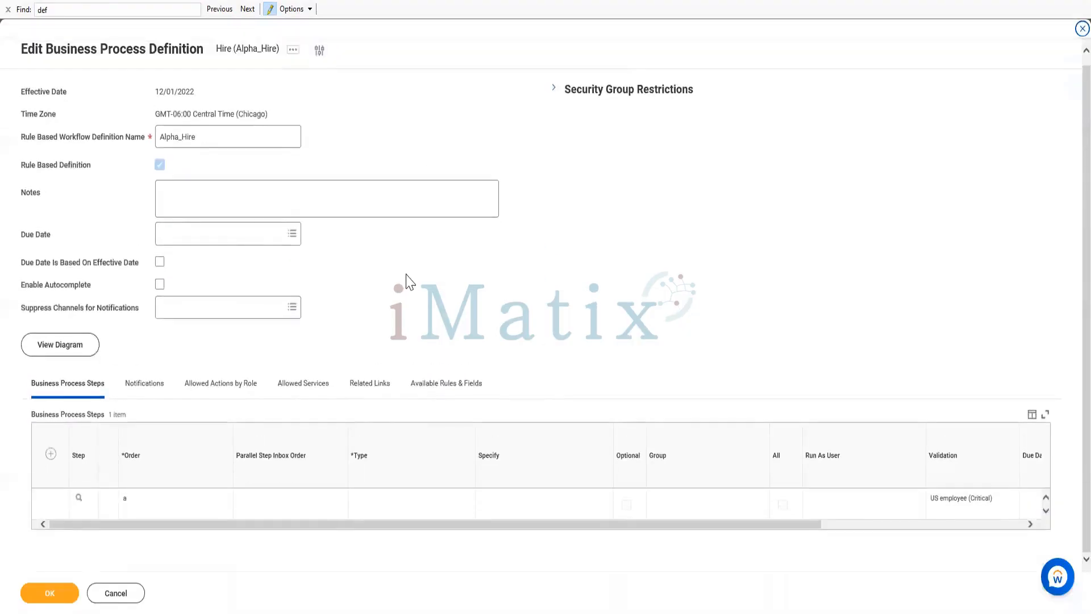
left_click(50, 455)
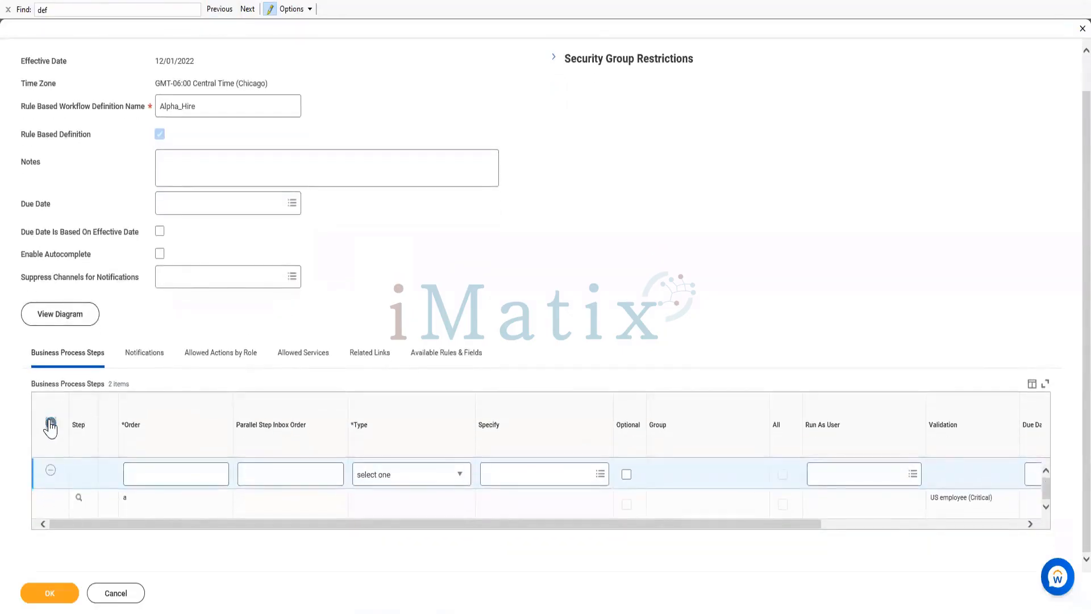
left_click(51, 424)
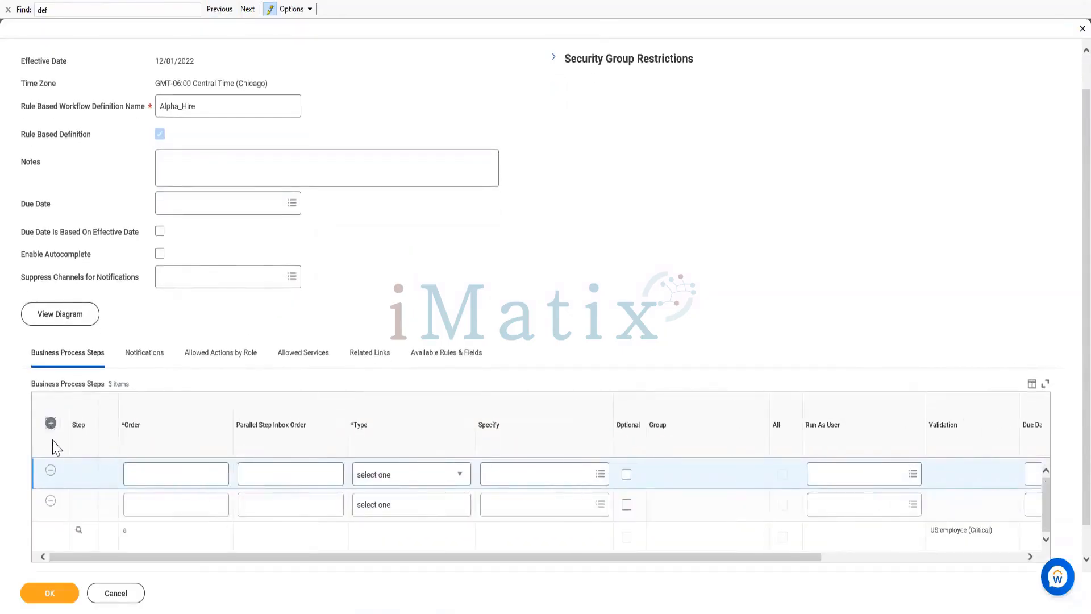
left_click(51, 424)
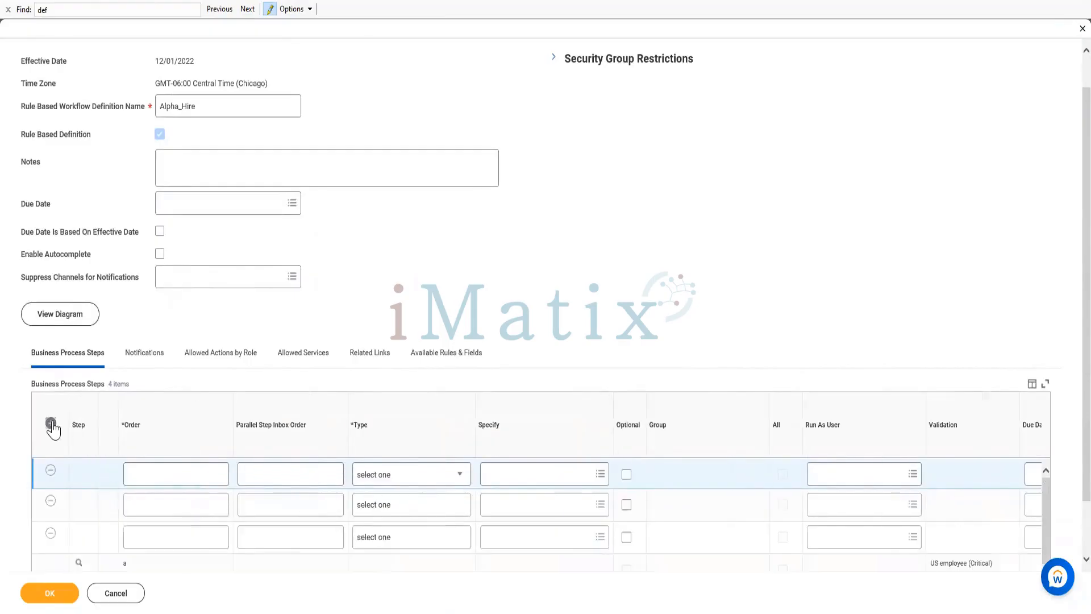
left_click(51, 424)
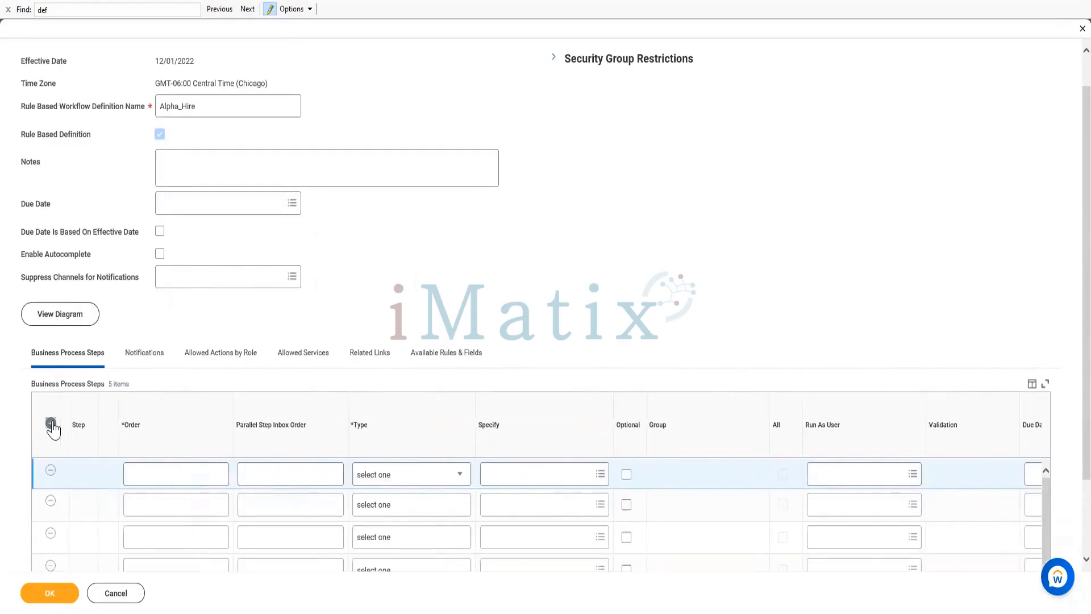
left_click(51, 423)
left_click(51, 425)
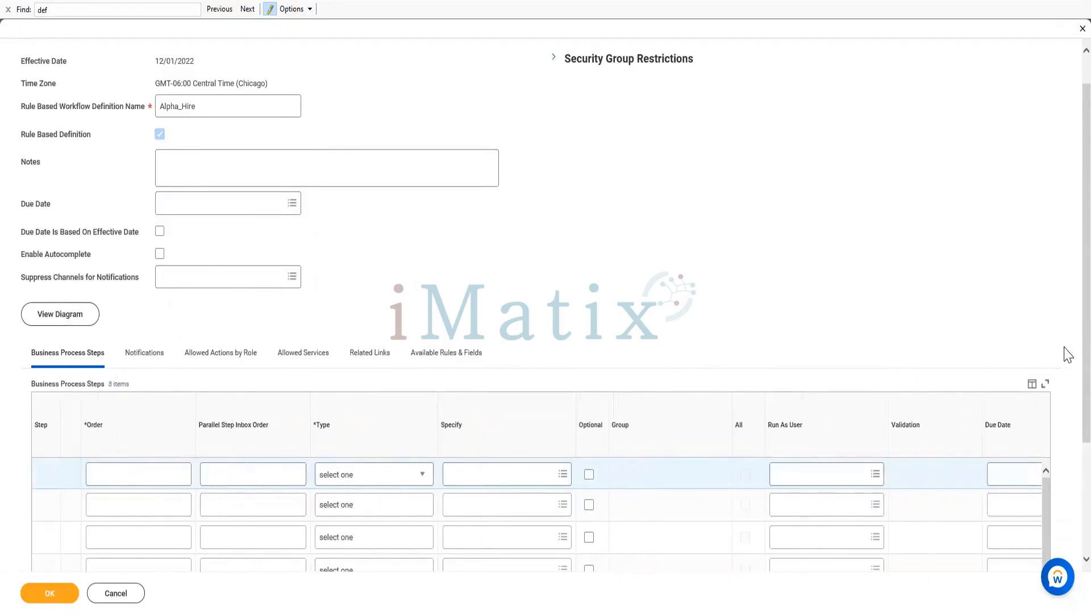
Fill the blank row directly above step a with order b, type Action and the action Add Probation Period
scroll(1065, 347, "down", 3)
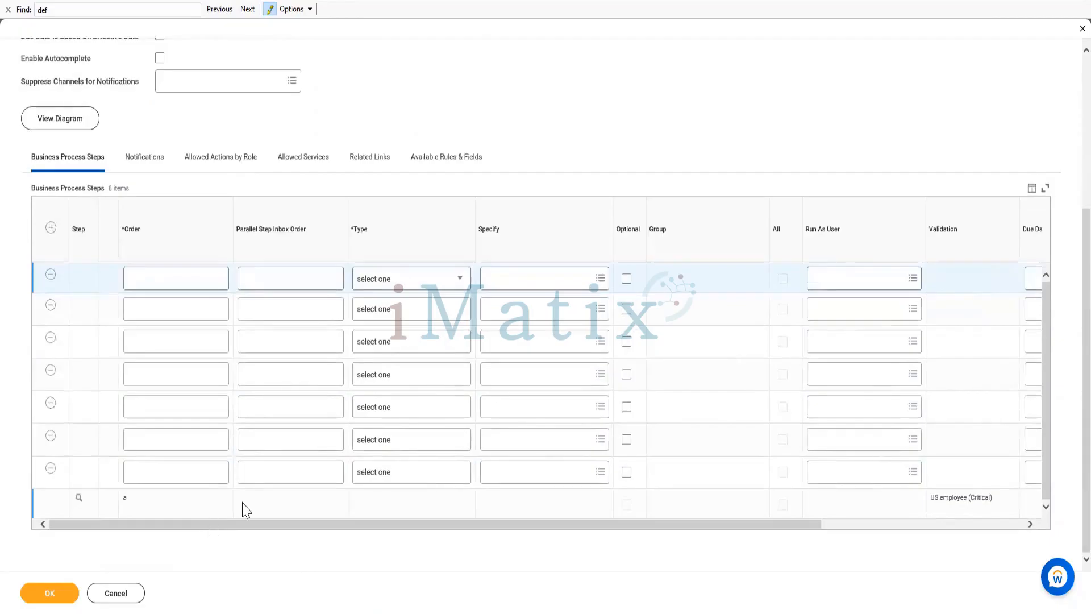
left_click(199, 472)
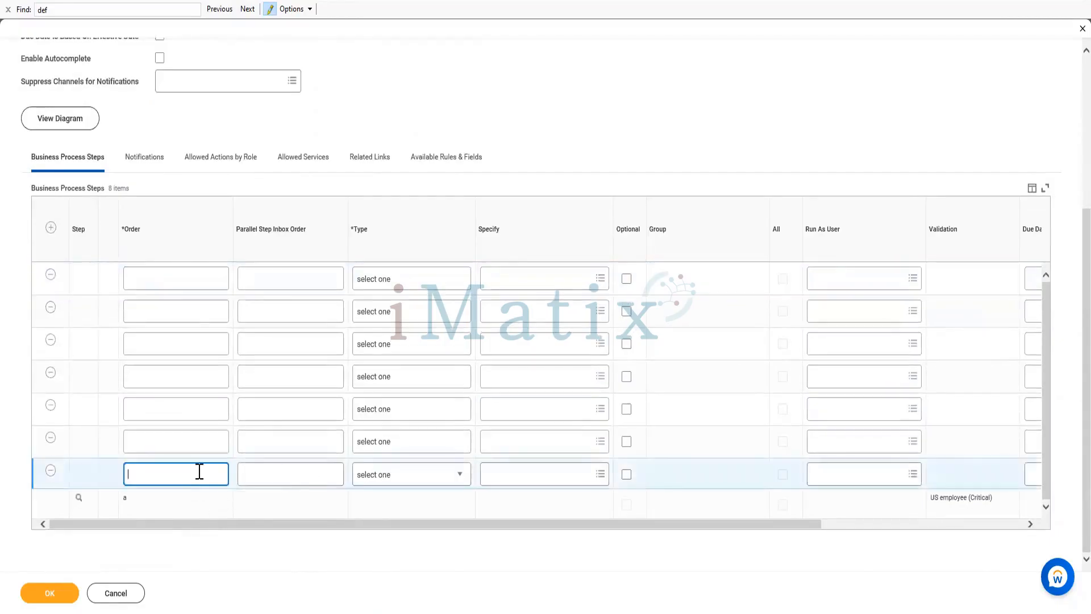
type("b")
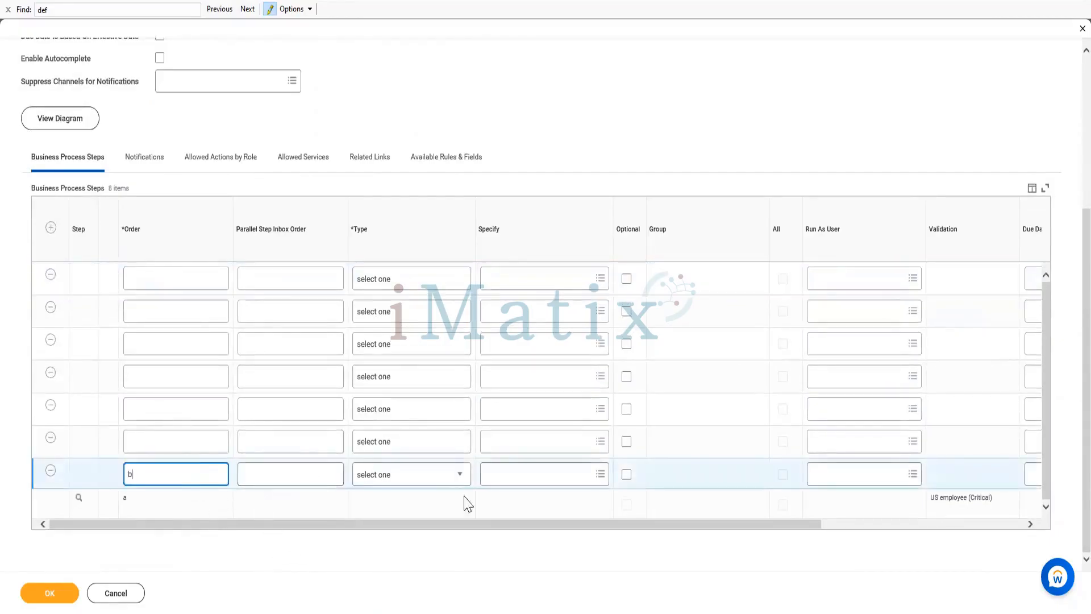
left_click(423, 480)
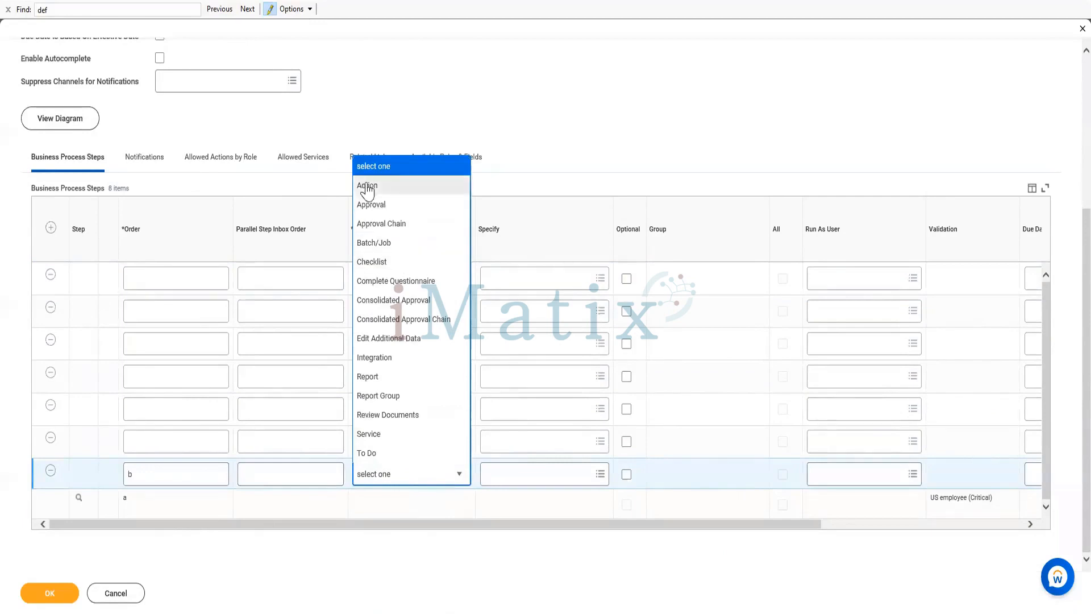
left_click(366, 187)
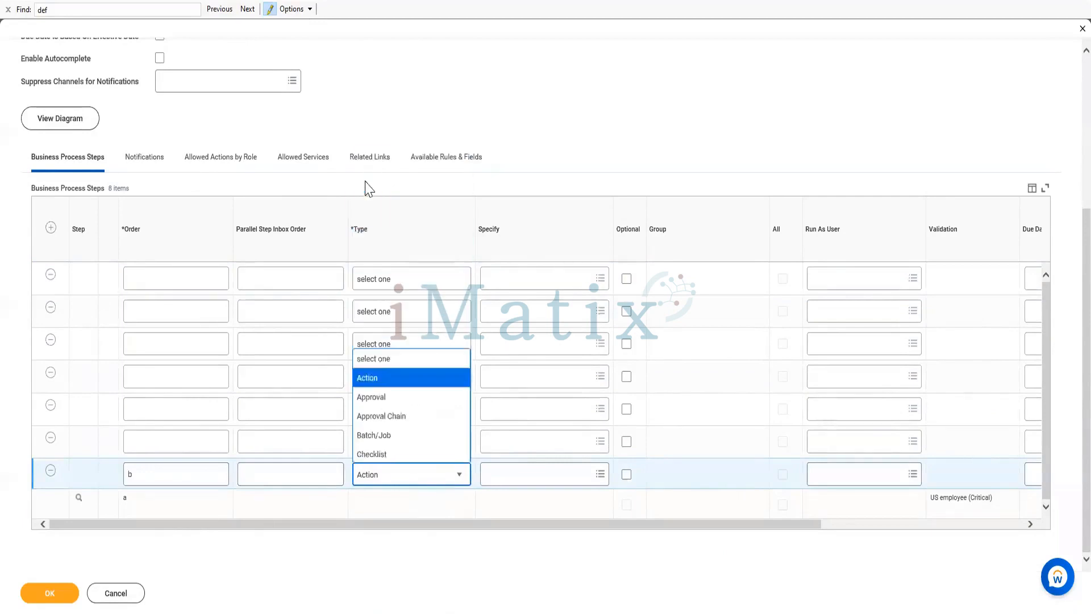
left_click(523, 472)
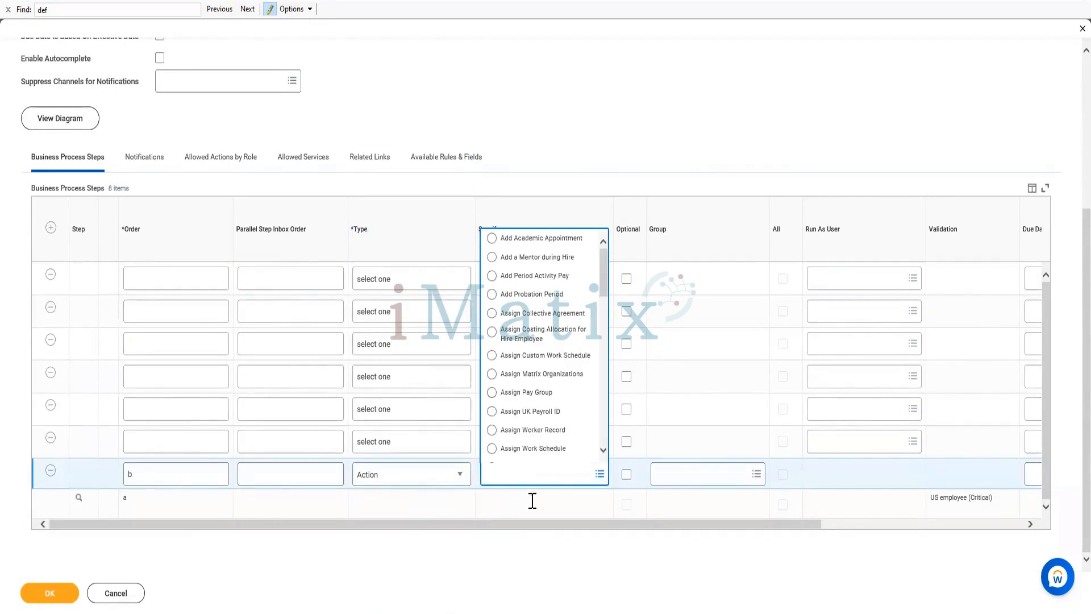
left_click(553, 294)
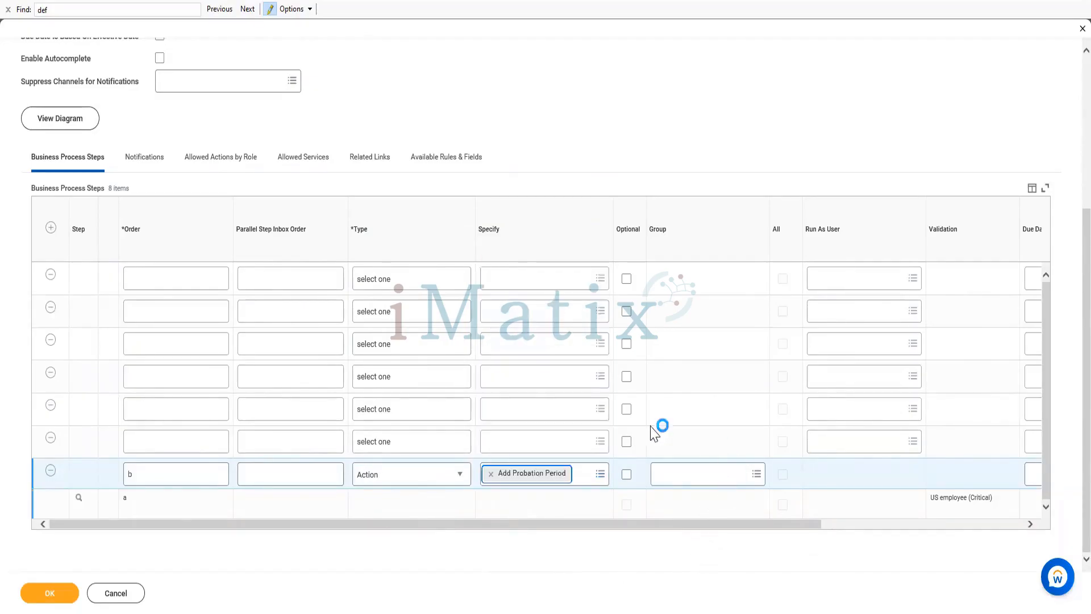
Assign the HR Administrator security group to the Add Probation Period step
left_click(694, 475)
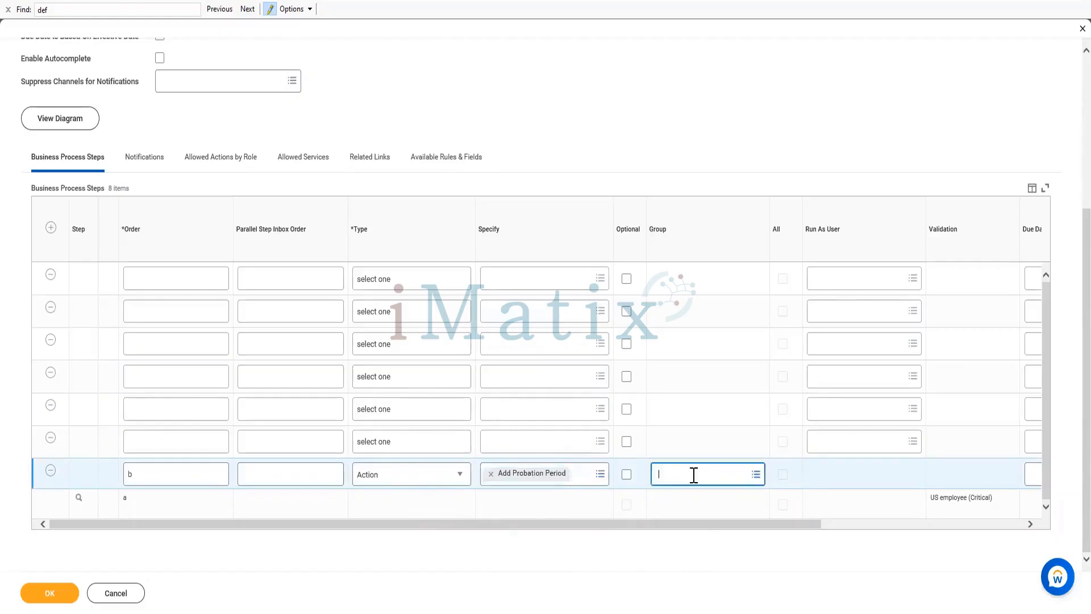
type("HR")
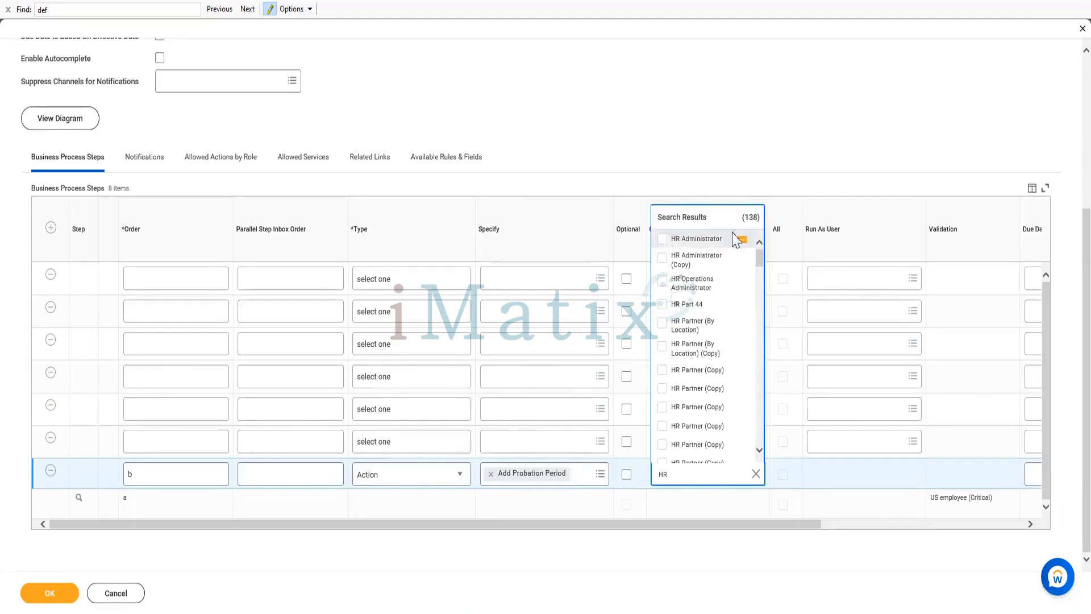
left_click(707, 240)
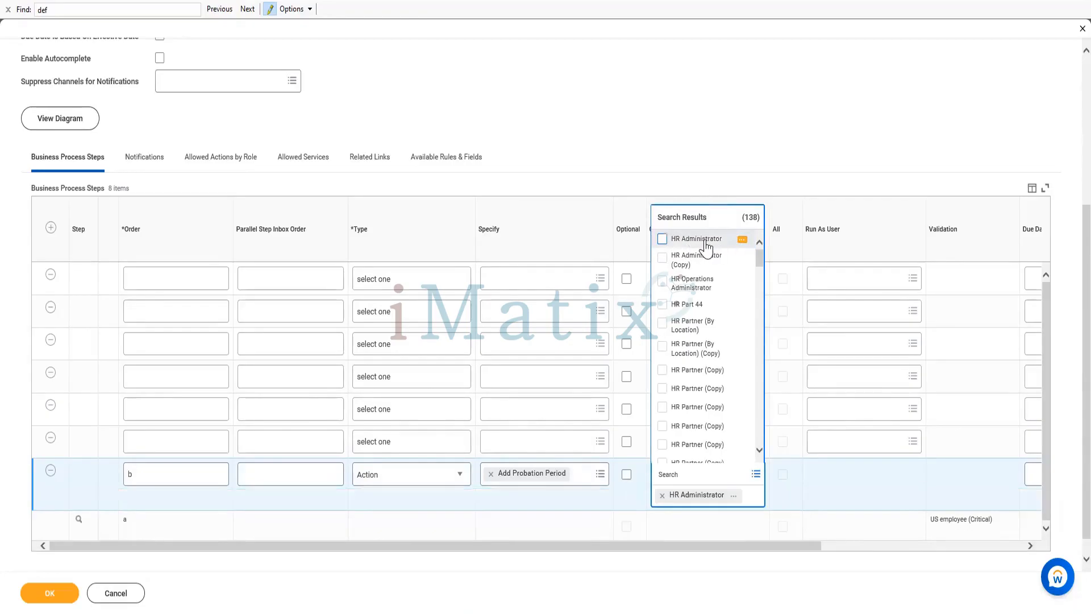
left_click(662, 239)
left_click(818, 151)
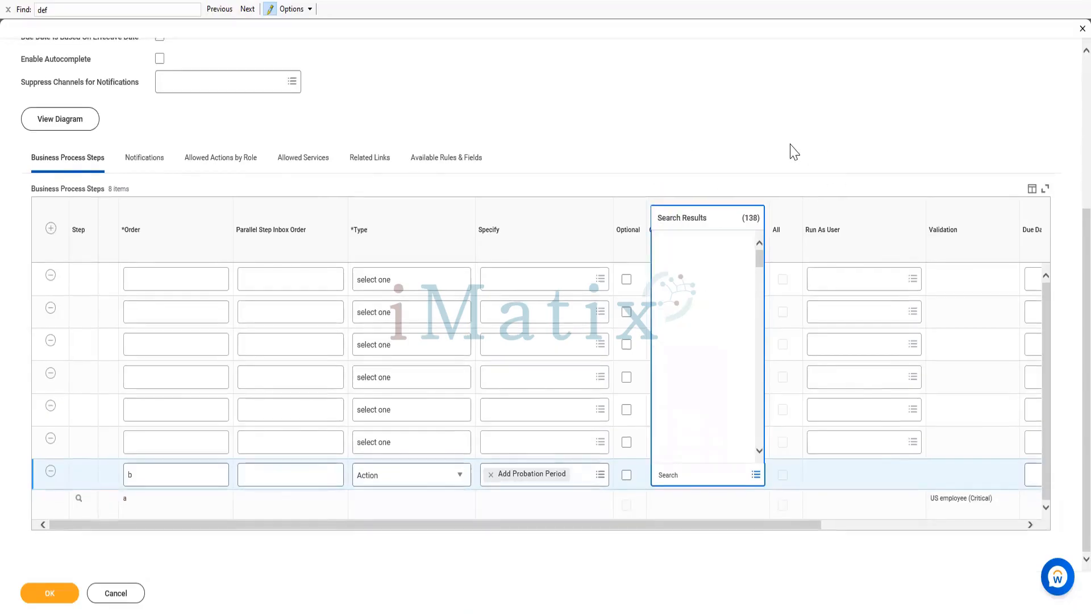
left_click(674, 473)
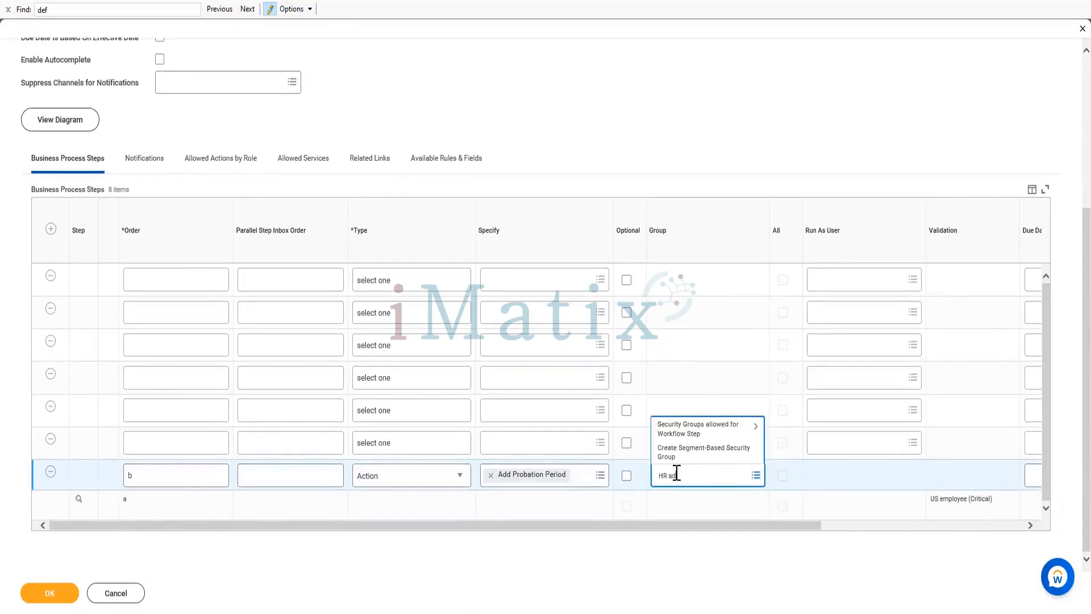
type("HR admin")
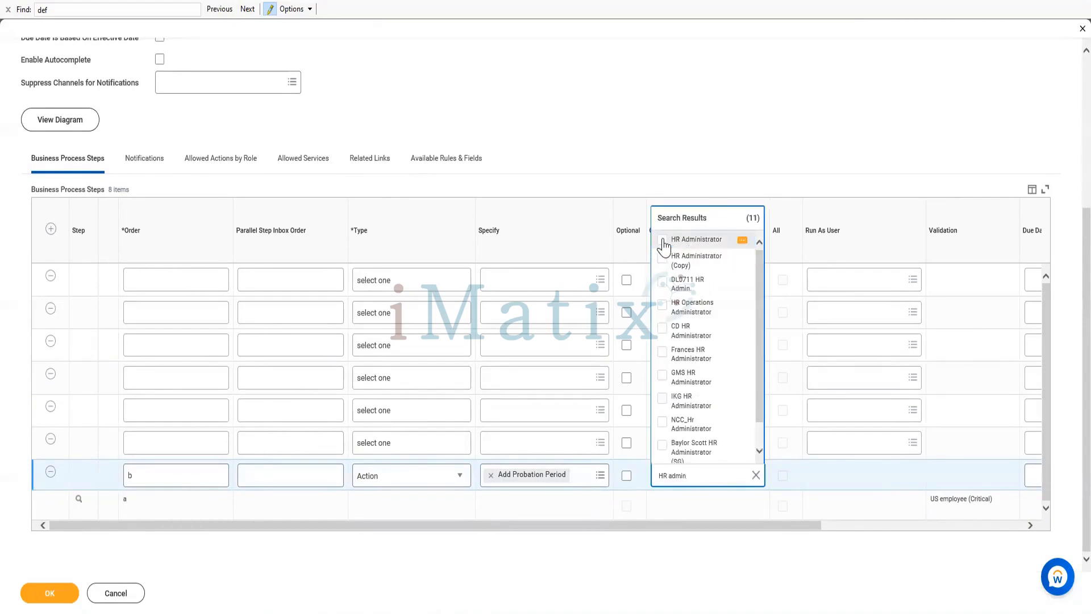
left_click(661, 241)
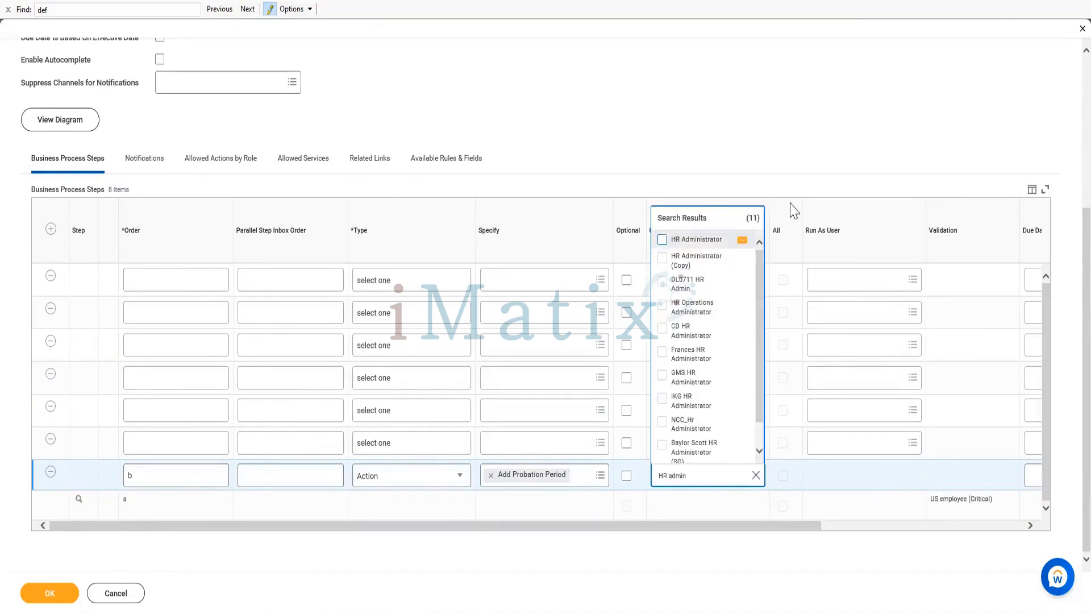
left_click(768, 143)
Define the row above step b as order c, an Action for Propose Compensation Hire assigned to DM Compensation Administrator
left_click(170, 442)
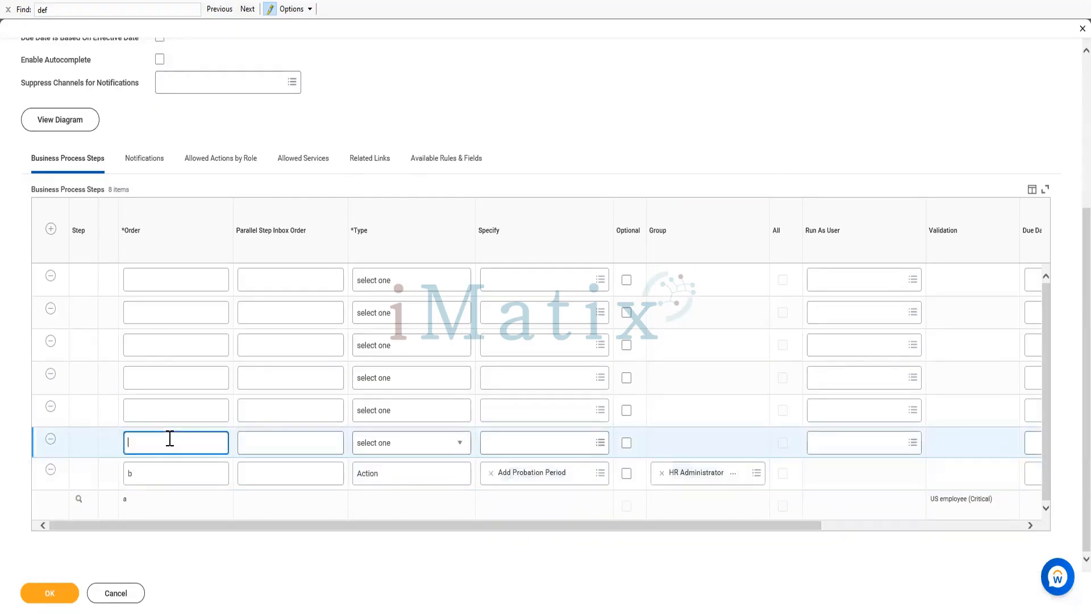
type("c")
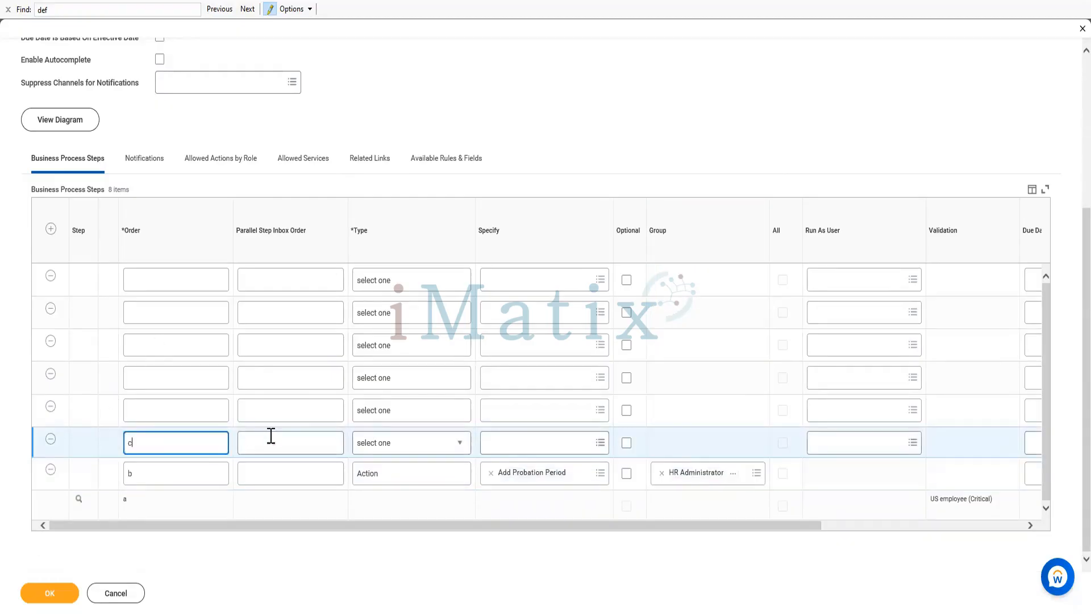
left_click(373, 449)
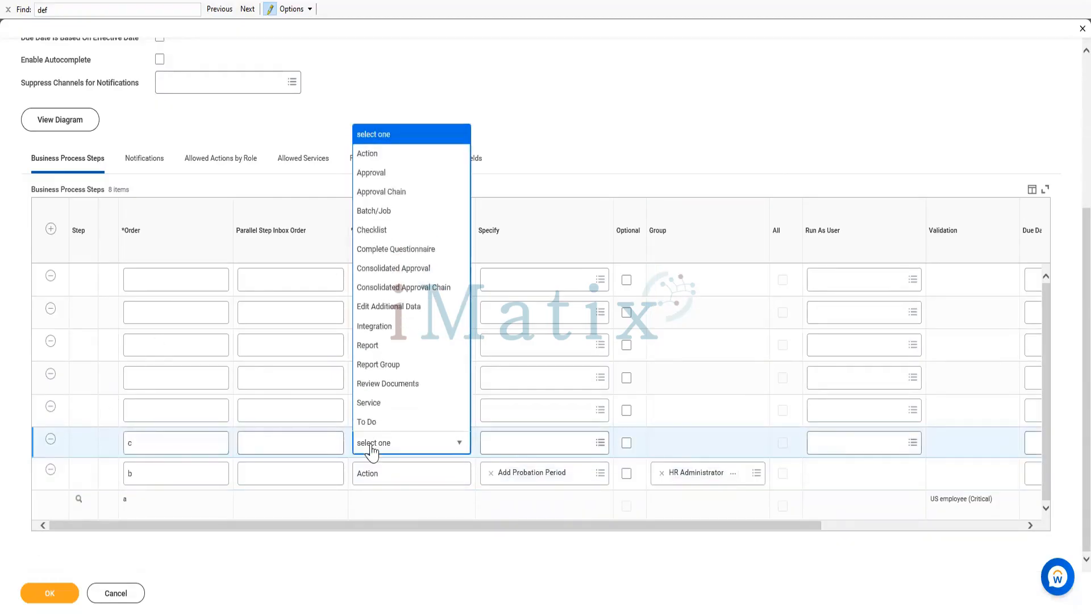
left_click(370, 154)
left_click(532, 434)
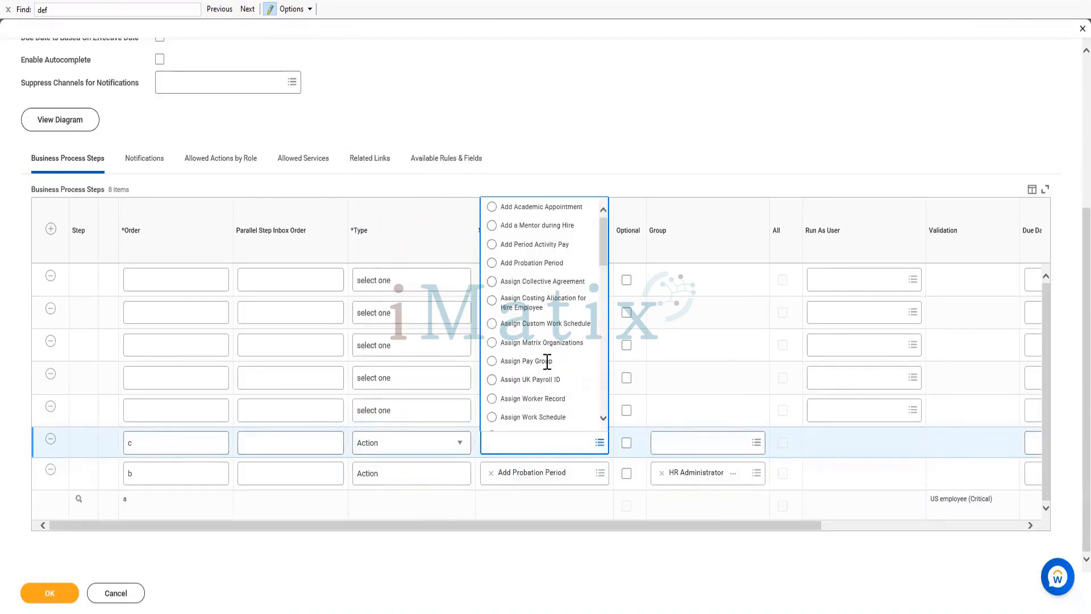
scroll(563, 367, "down", 5)
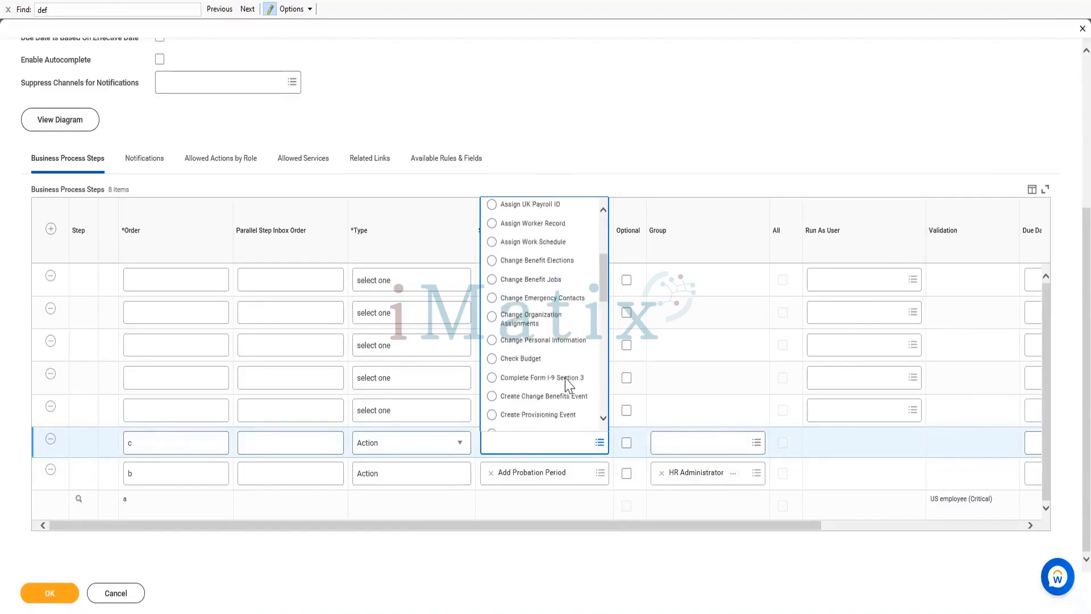
scroll(569, 386, "down", 5)
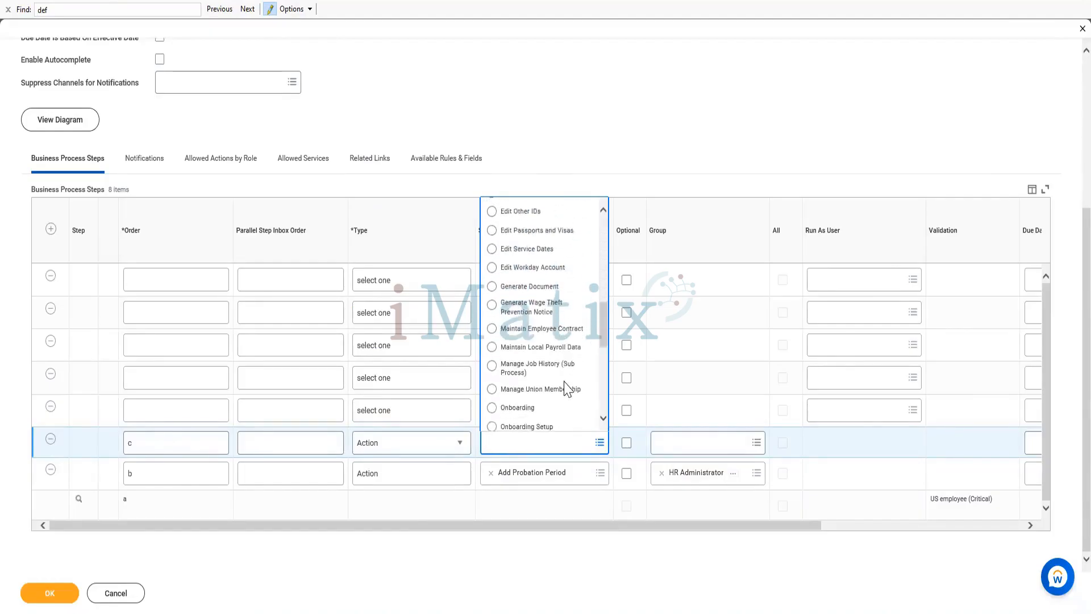
scroll(562, 417, "down", 3)
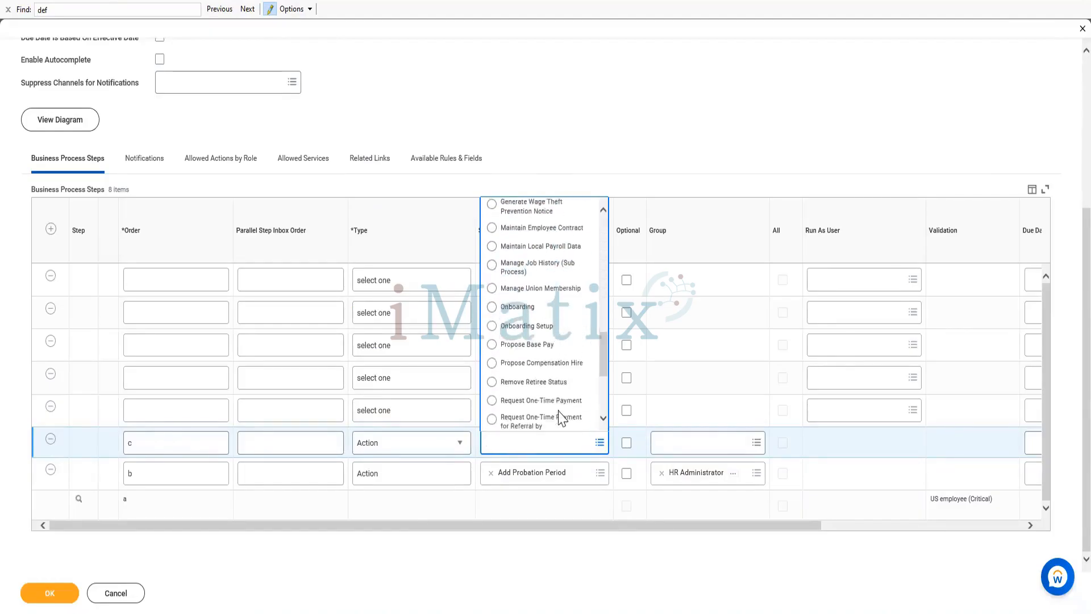
left_click(554, 359)
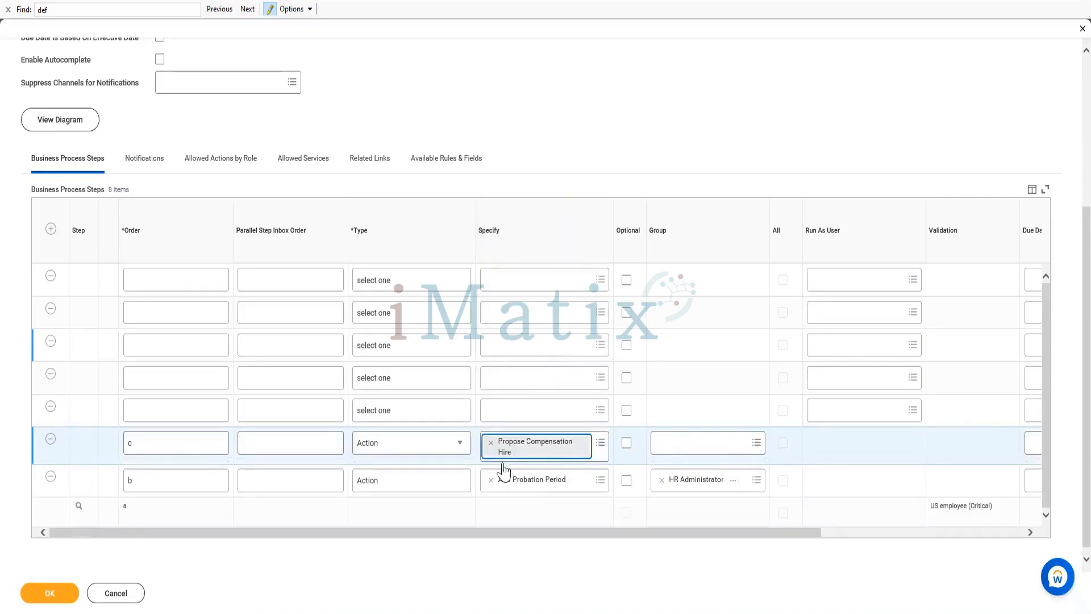
left_click(706, 437)
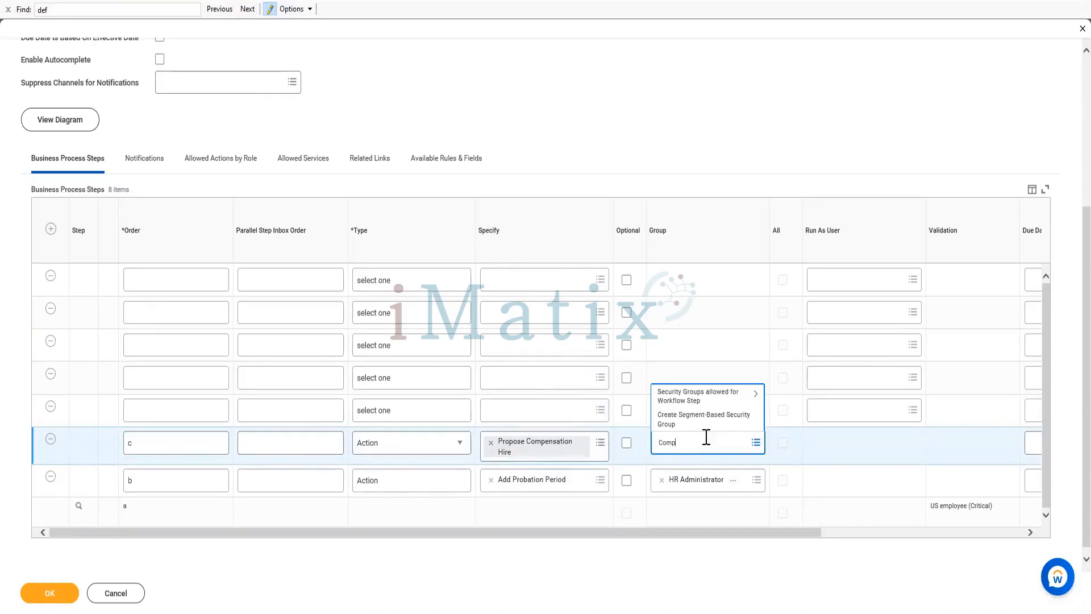
type("Comp admin")
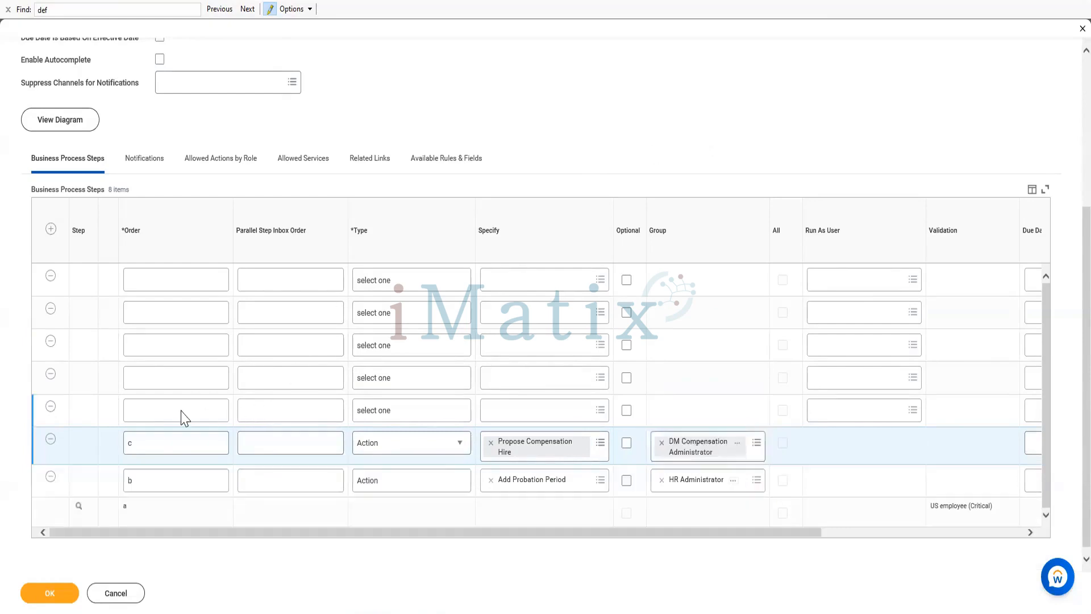
Give the blank row directly above step c order d and the type Approval
left_click(183, 409)
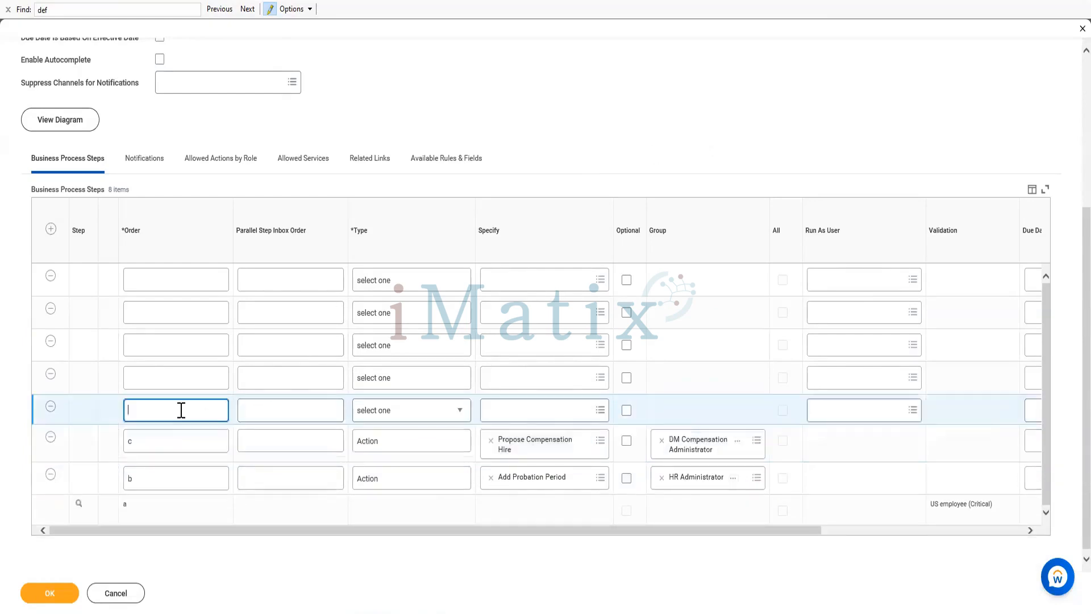
type("d")
left_click(415, 410)
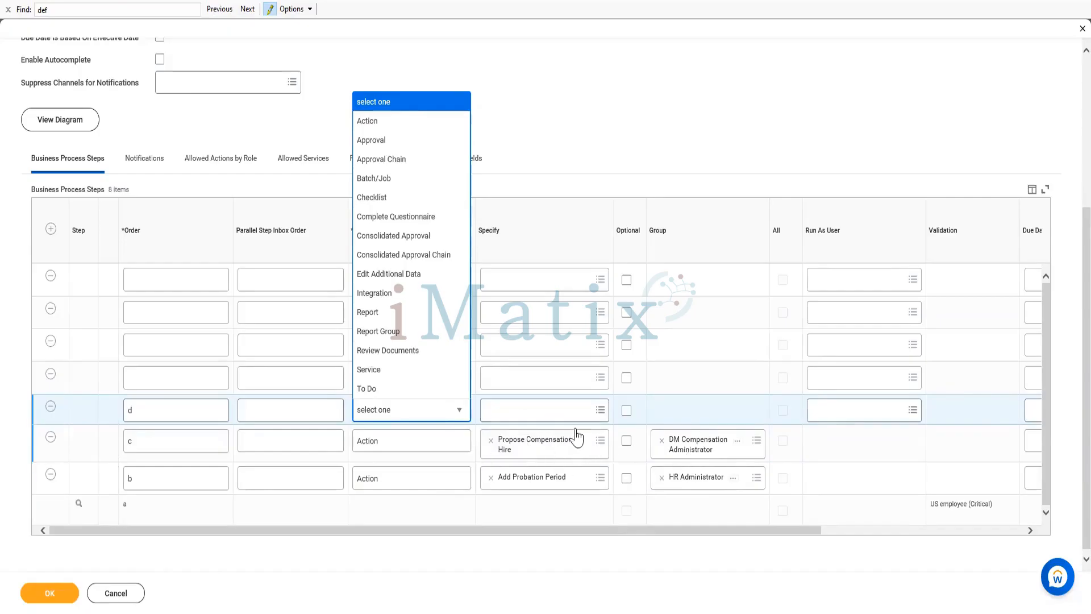
left_click(389, 141)
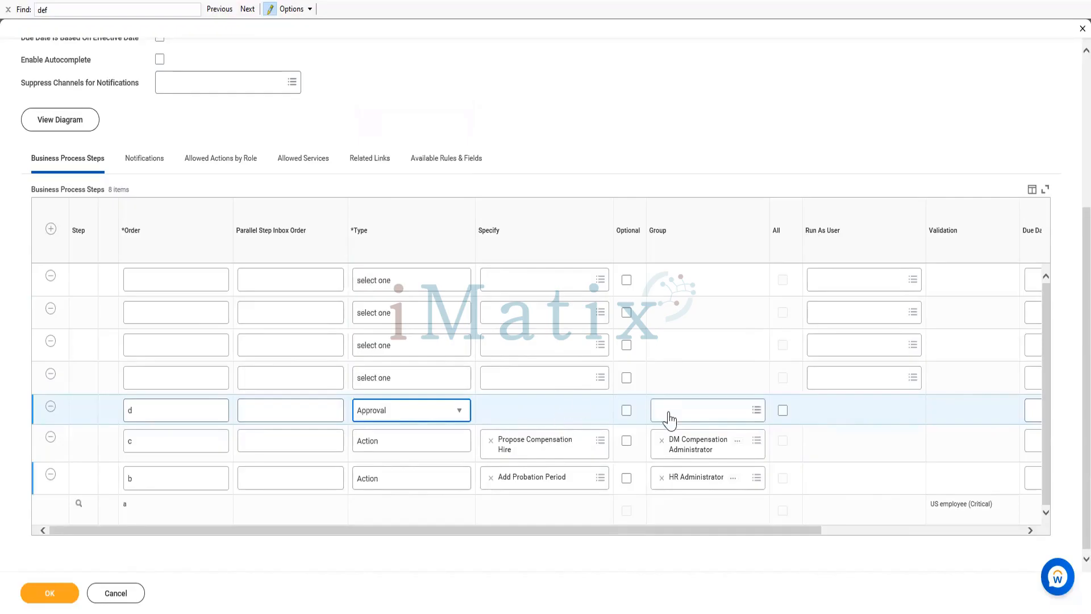
Assign the Compensation Partner security group to approval step d
left_click(726, 413)
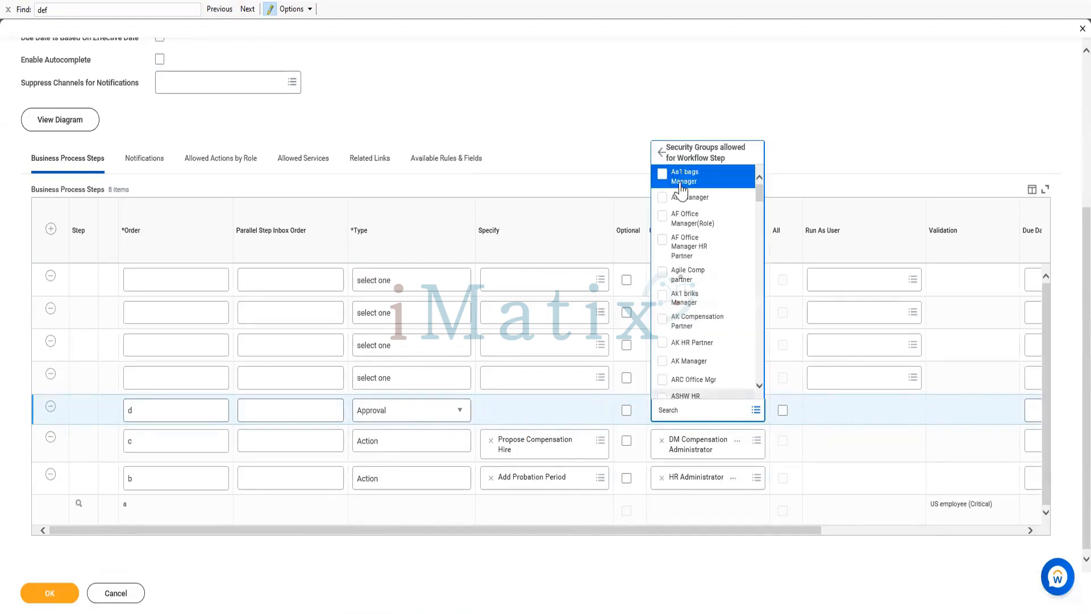
scroll(720, 353, "down", 2)
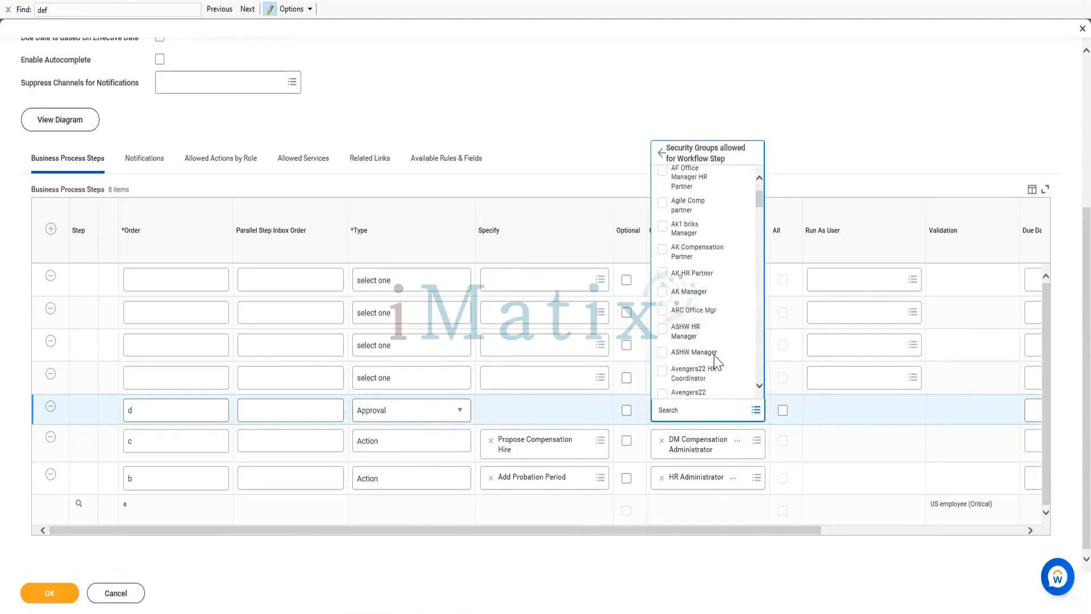
scroll(722, 355, "down", 5)
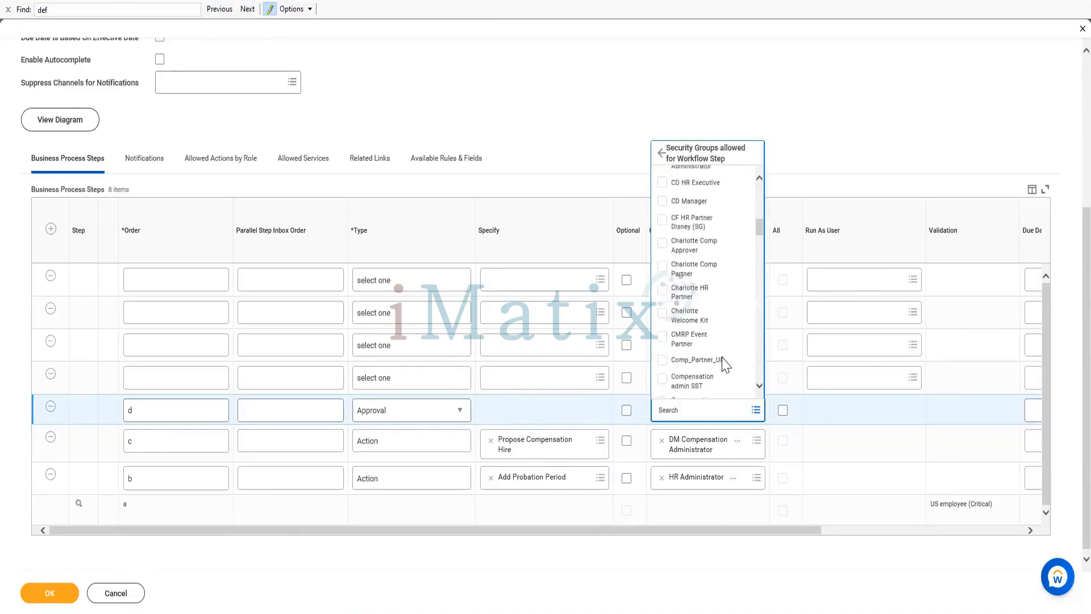
scroll(724, 363, "down", 2)
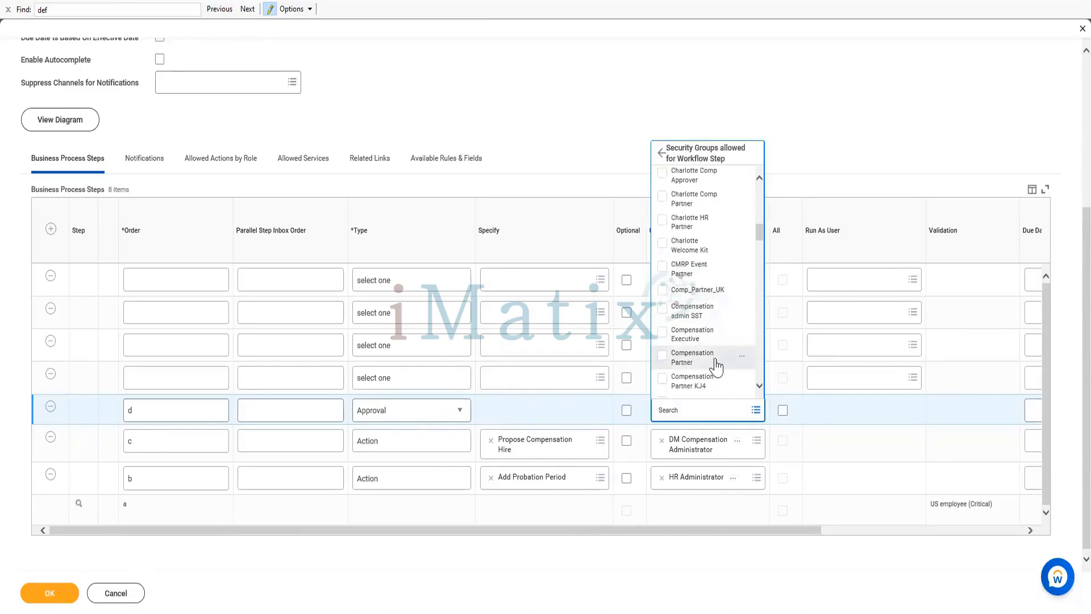
scroll(717, 364, "down", 1)
left_click(696, 327)
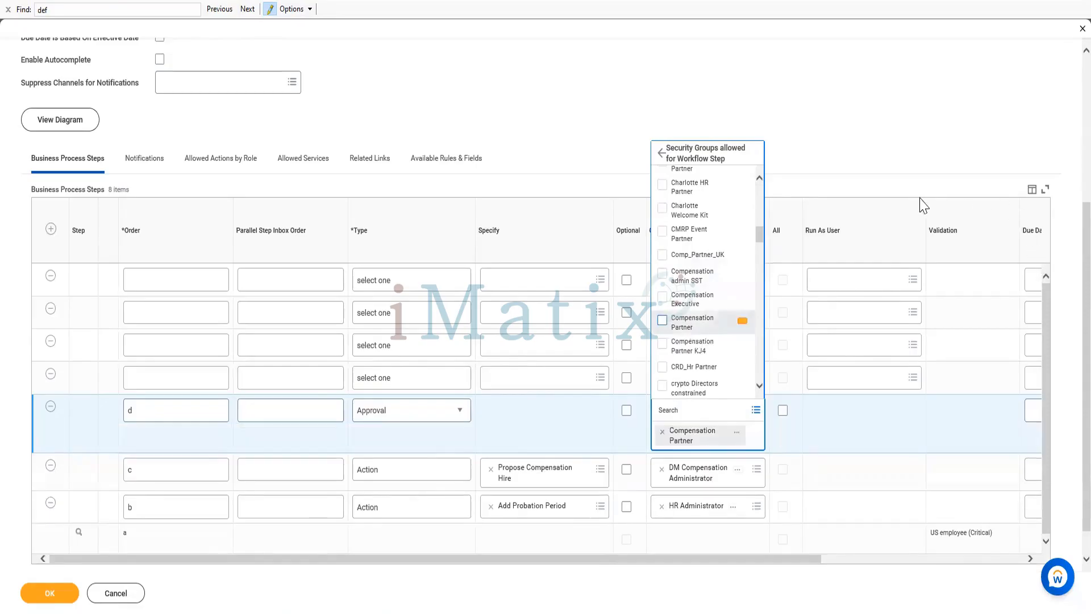
left_click(655, 138)
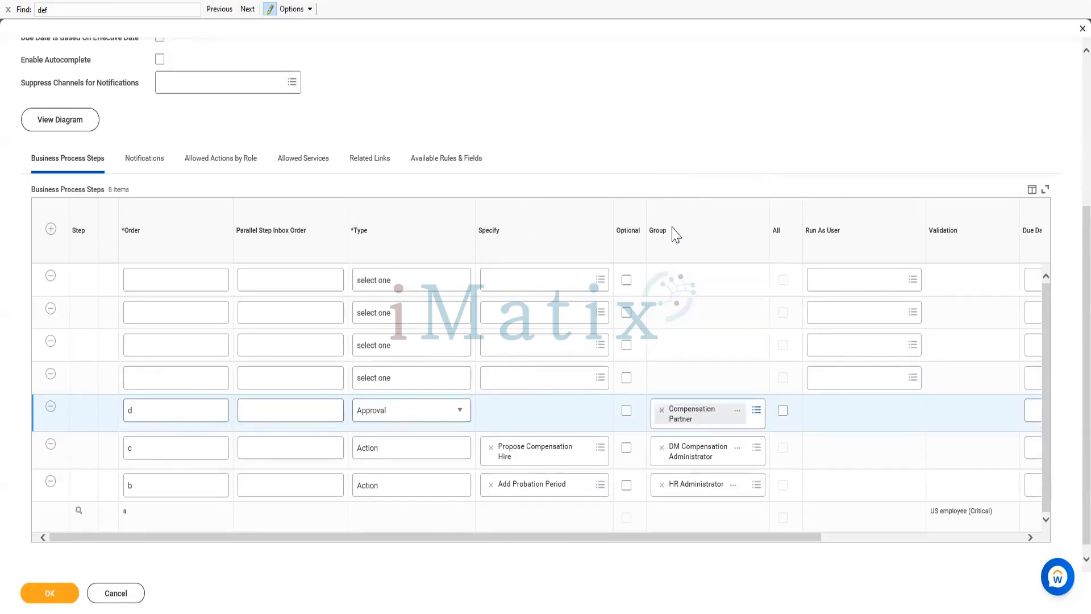
Give the blank row directly above step d order e and the type Action
left_click(186, 377)
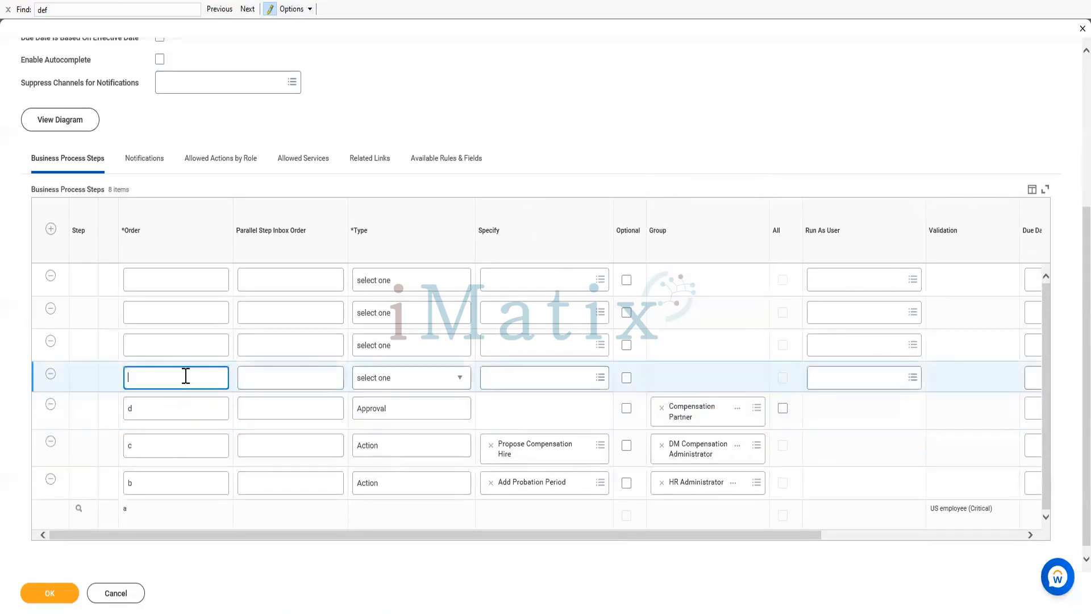
type("e")
left_click(390, 378)
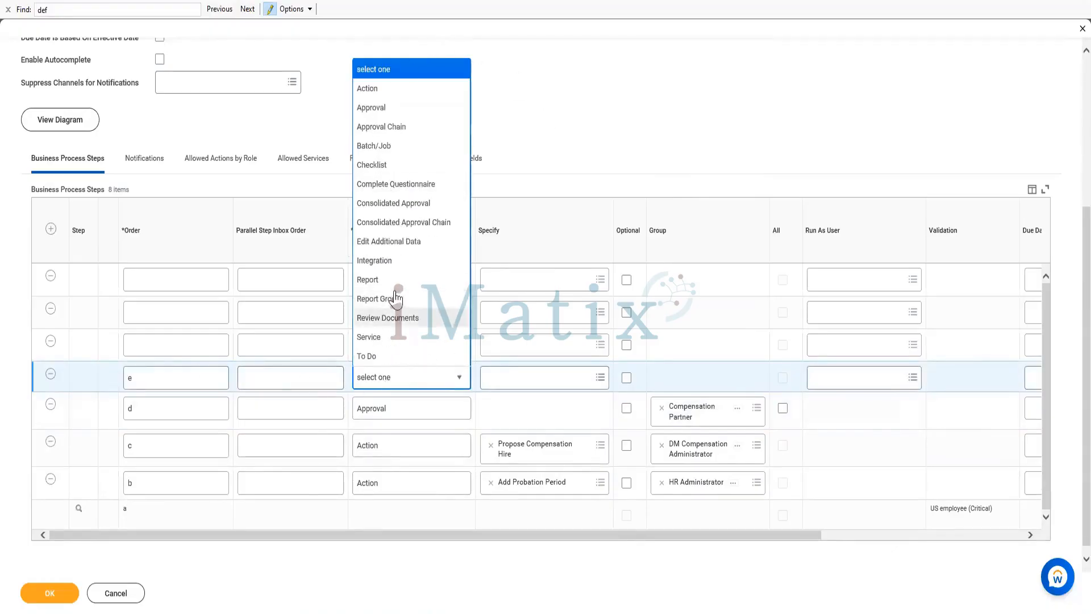
left_click(377, 90)
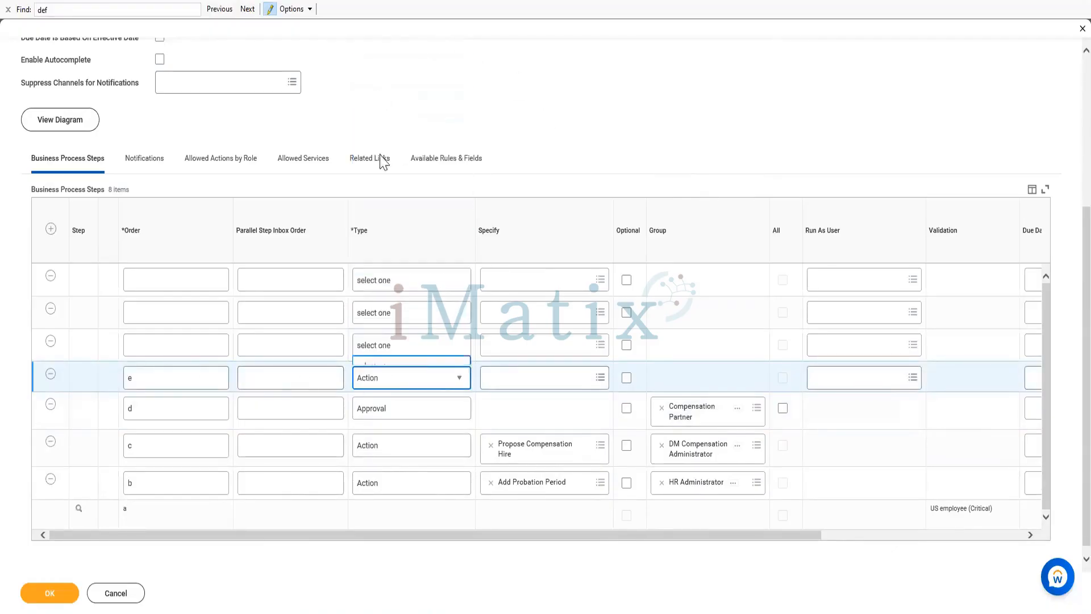
Search the available actions for "stock" and specify Request Stock Grant for New Hire for step e
left_click(518, 373)
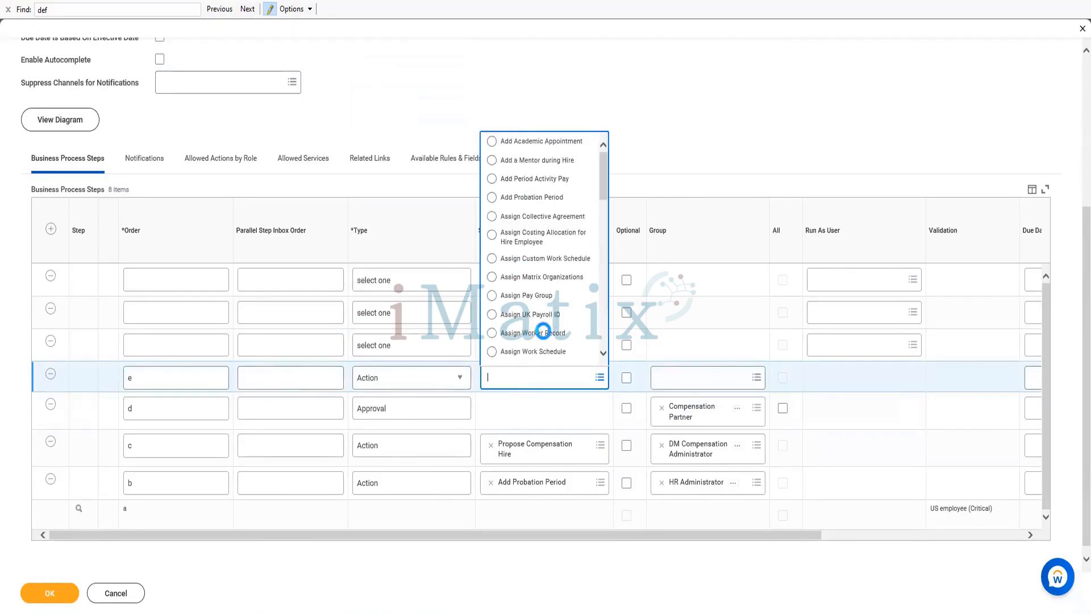
scroll(543, 331, "down", 1)
scroll(566, 331, "down", 3)
scroll(566, 331, "down", 8)
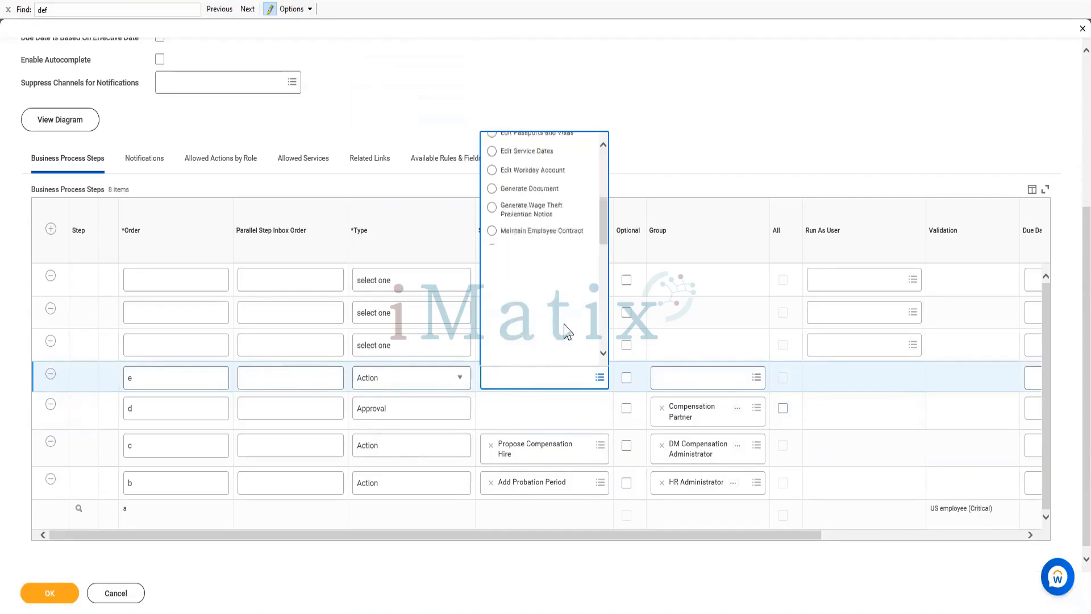
scroll(567, 331, "down", 5)
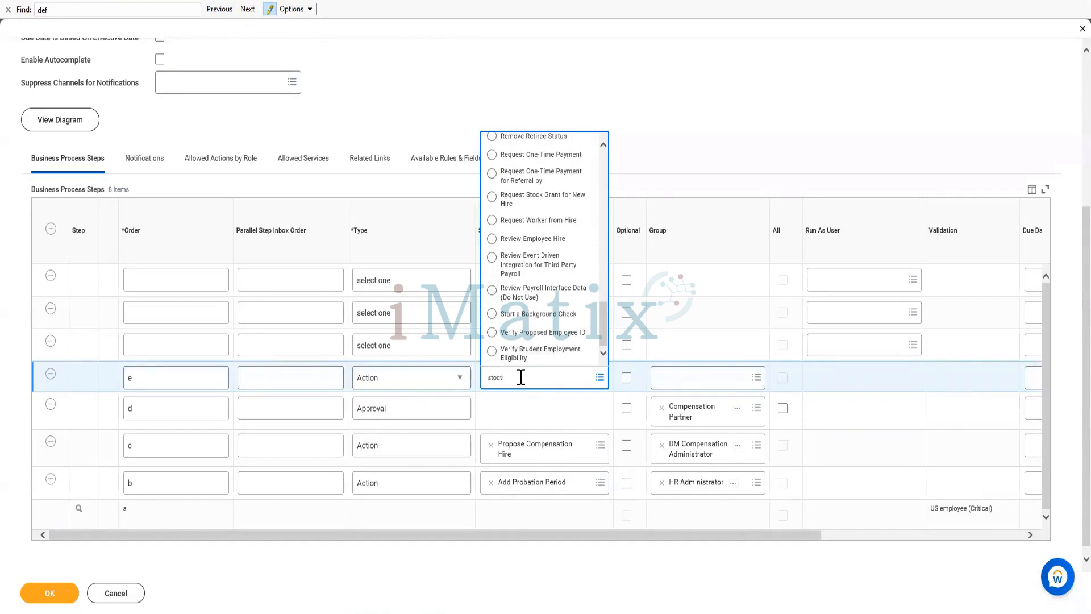
type("k")
key("Return")
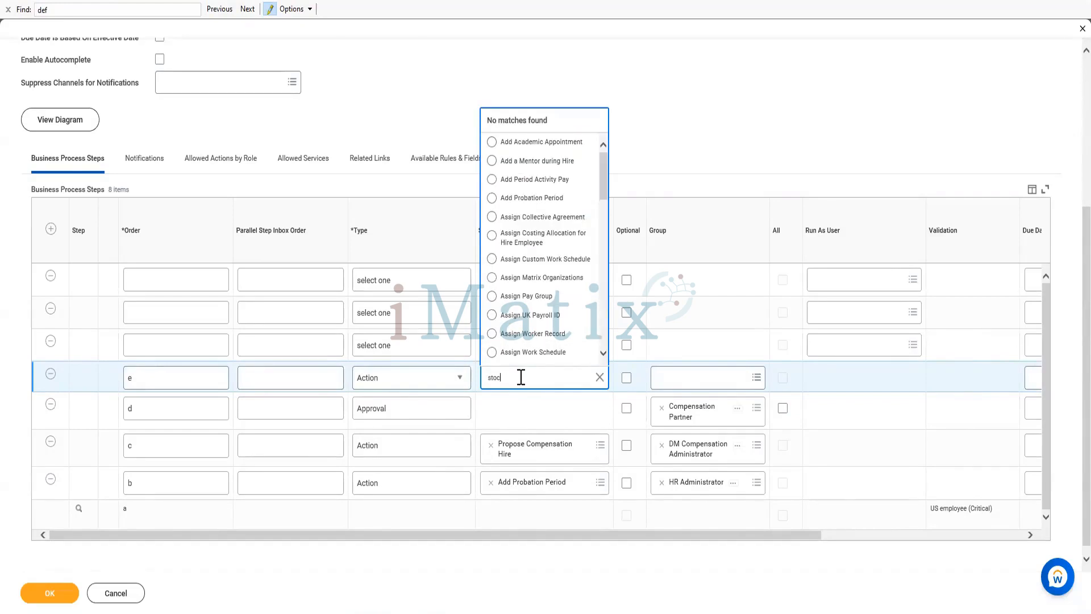
type("k")
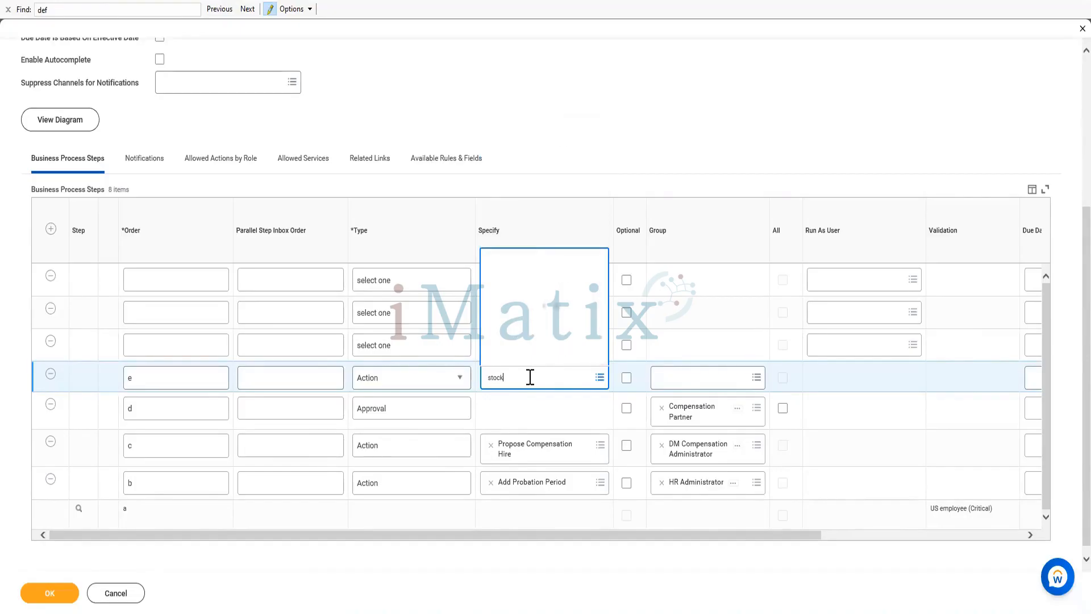
key("Return")
Assign the HR Operations Admin HRIT security group to the Request Stock Grant for New Hire step
left_click(687, 379)
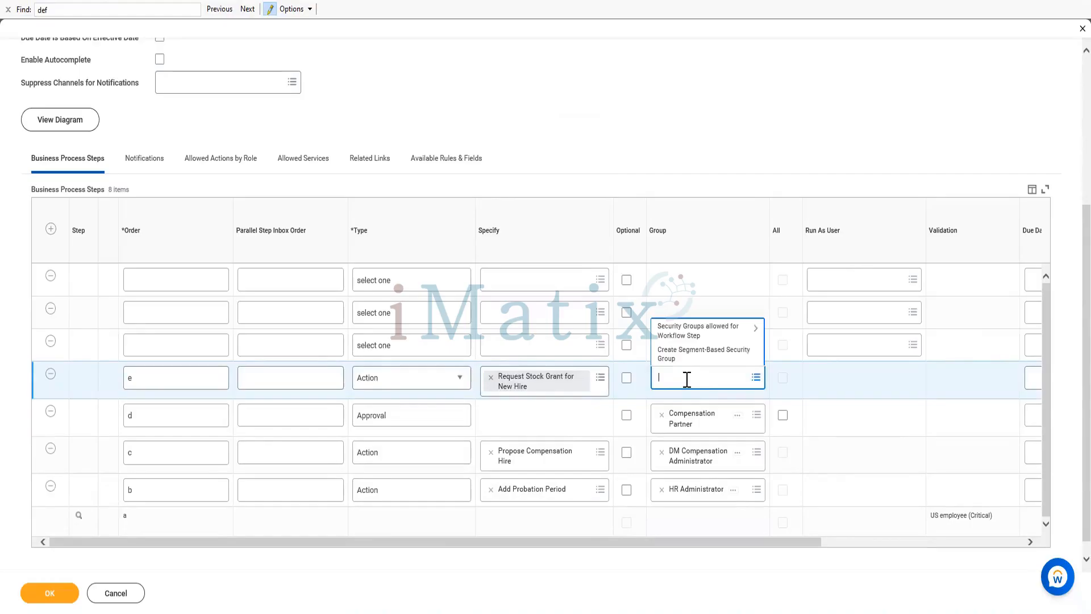
type("HR admin")
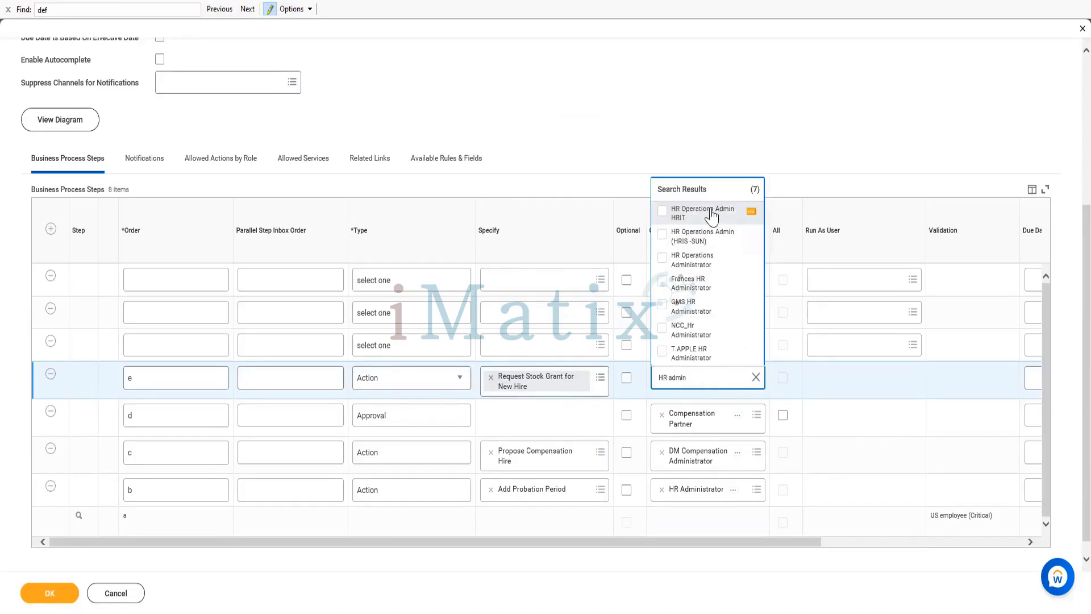
left_click(711, 214)
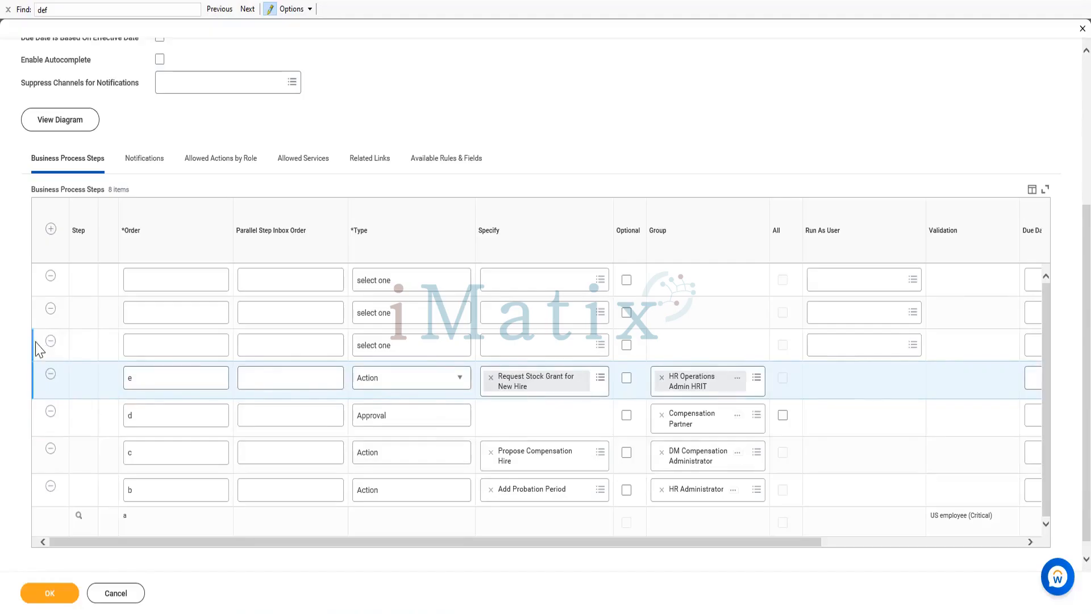
left_click(516, 346)
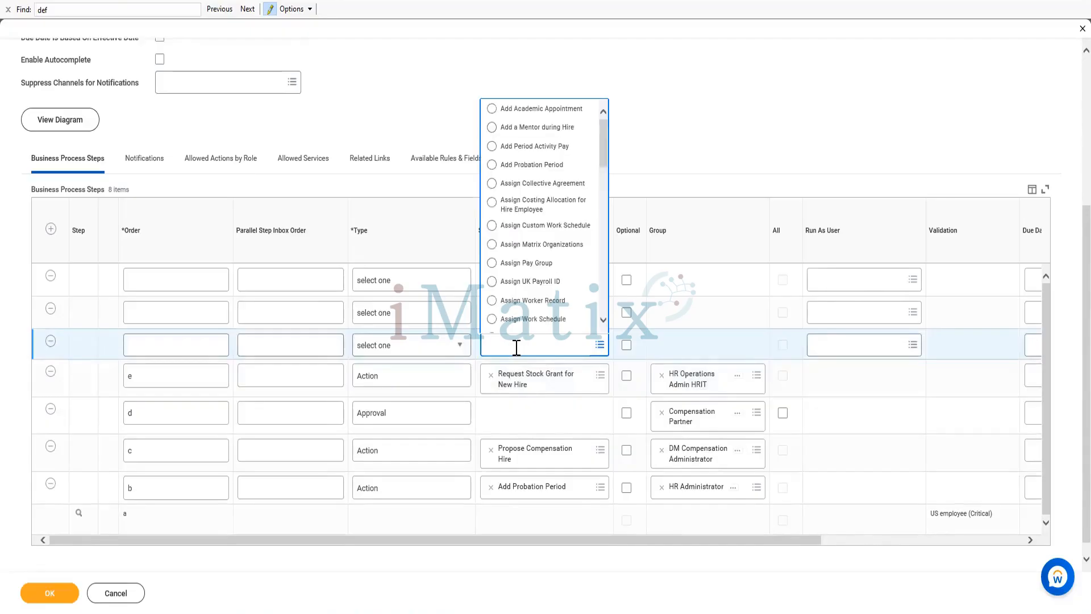
type("approval")
key("Return")
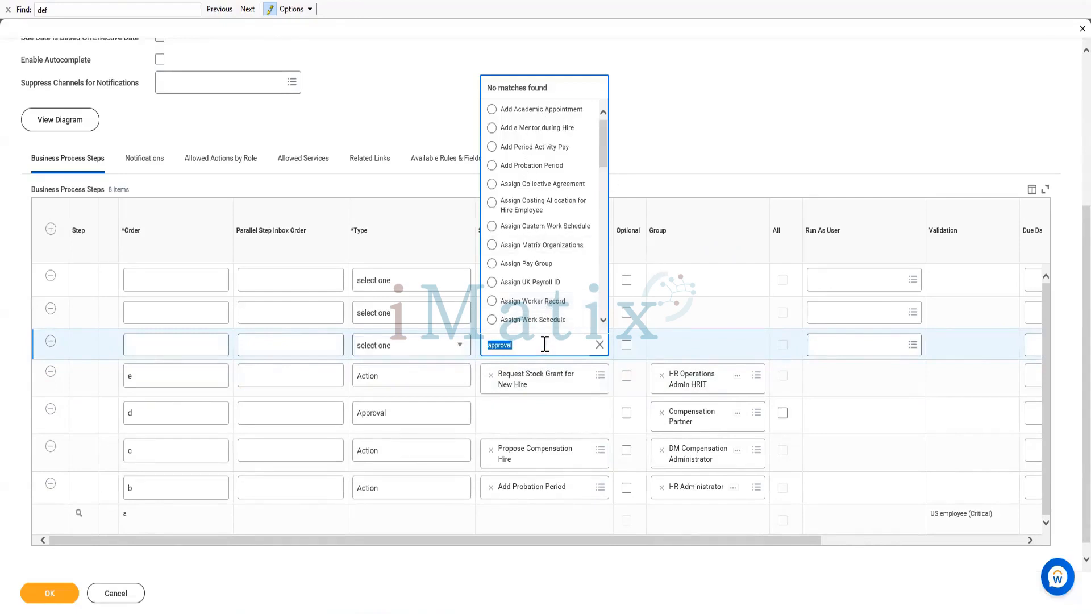
Set the blank row directly above step e to type Approval and assign it the Compensation admin SST security group
double_click(382, 347)
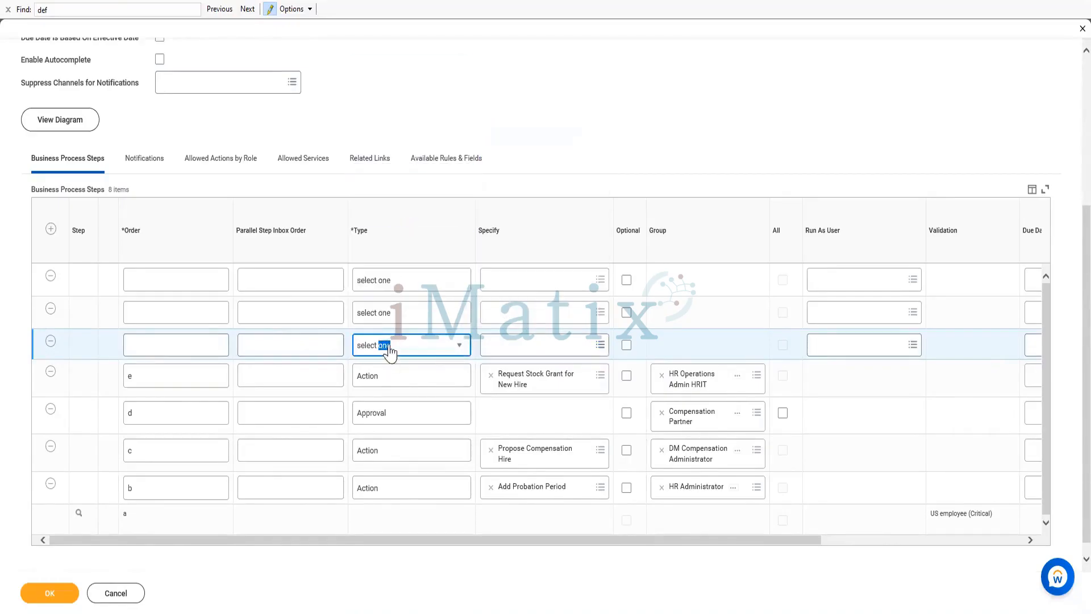
left_click(388, 347)
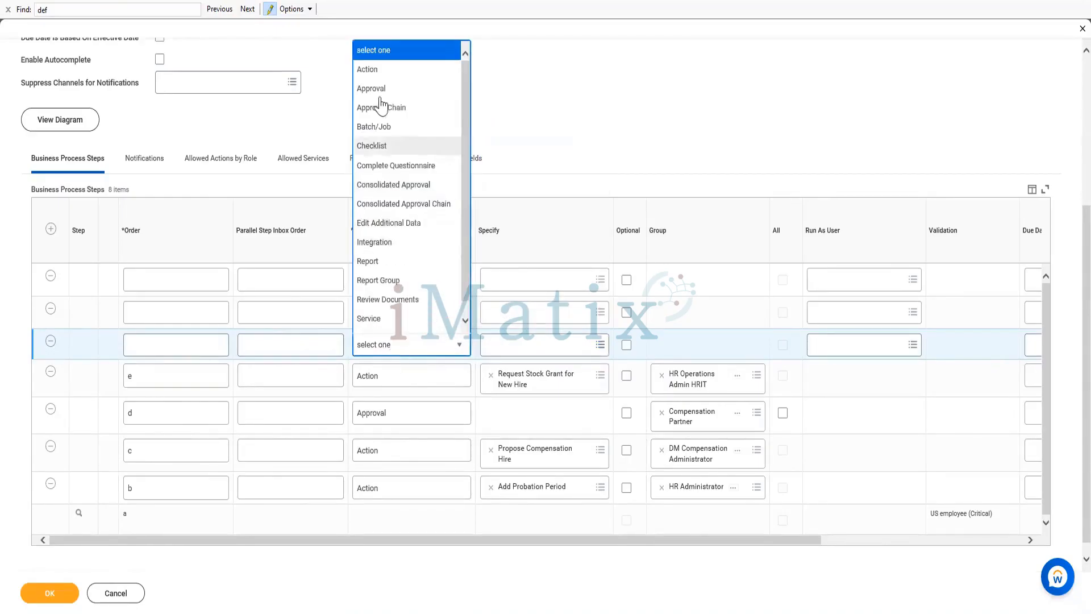
left_click(372, 89)
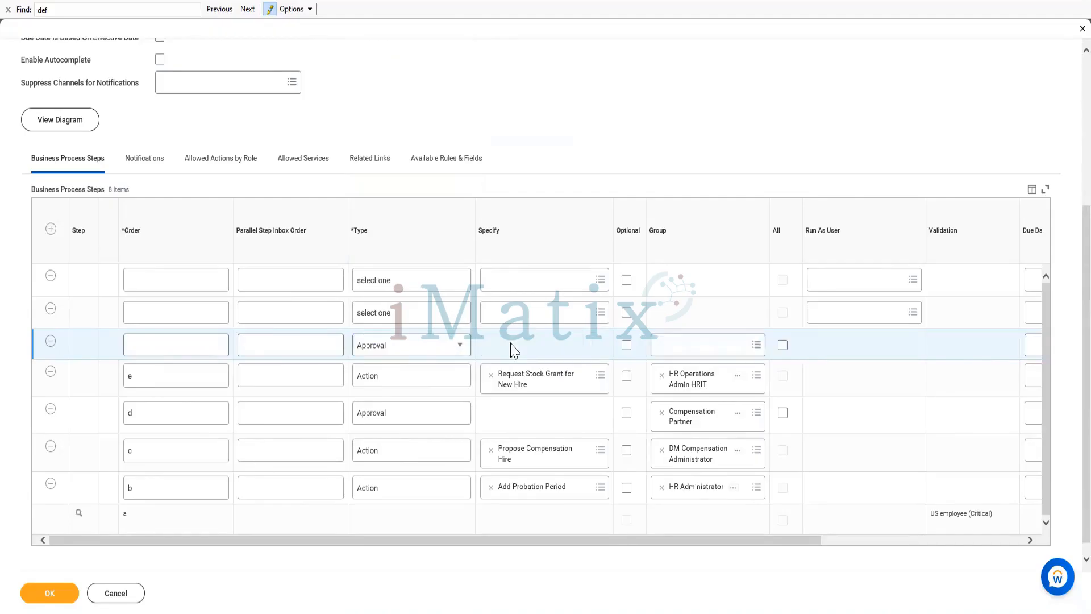
left_click(670, 341)
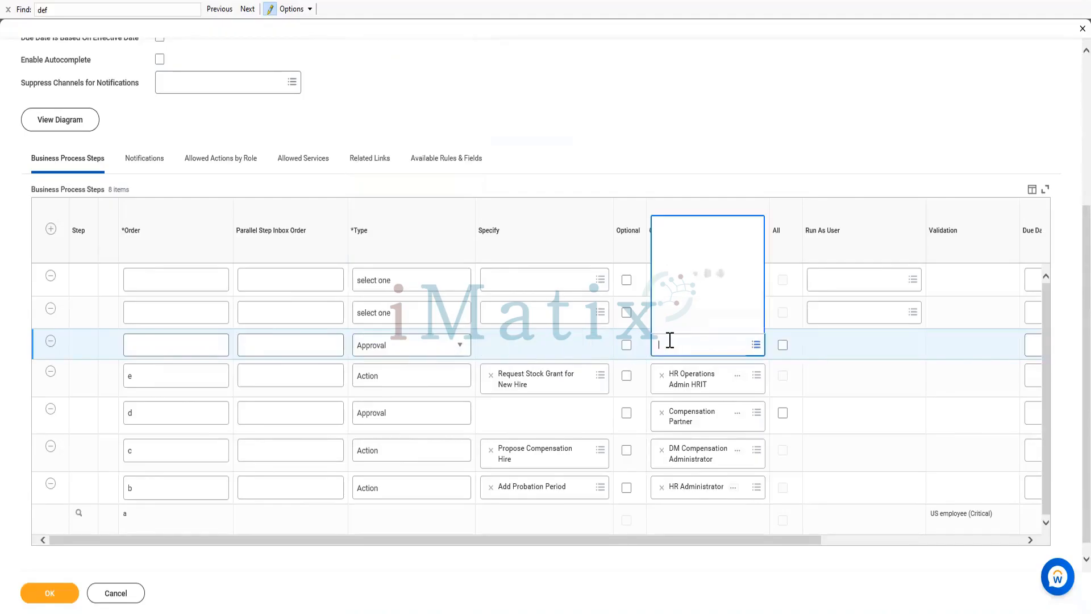
type("Comp admi")
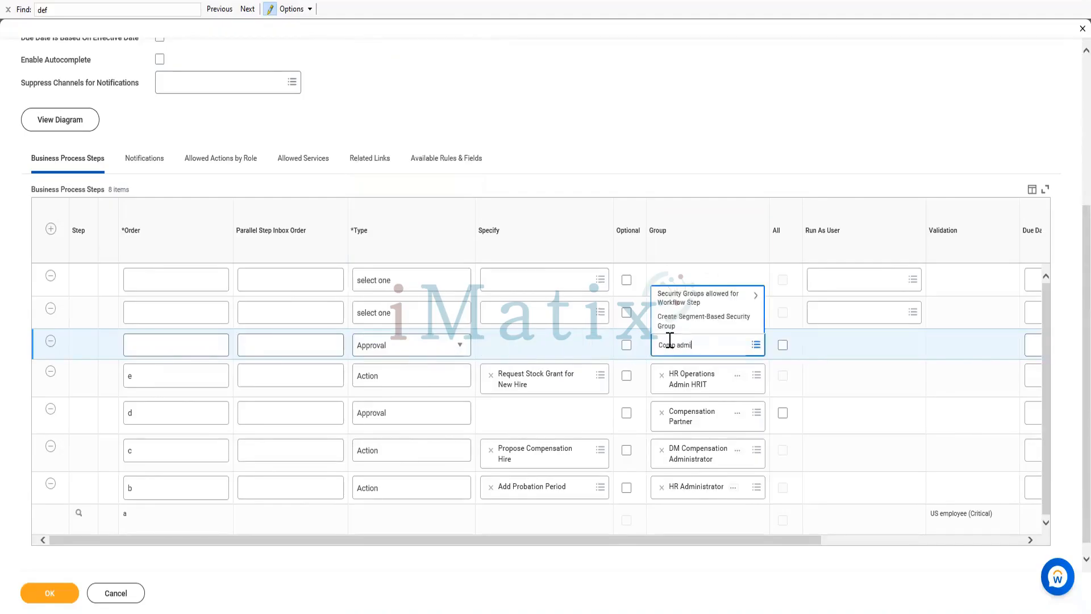
type("n")
key("Return")
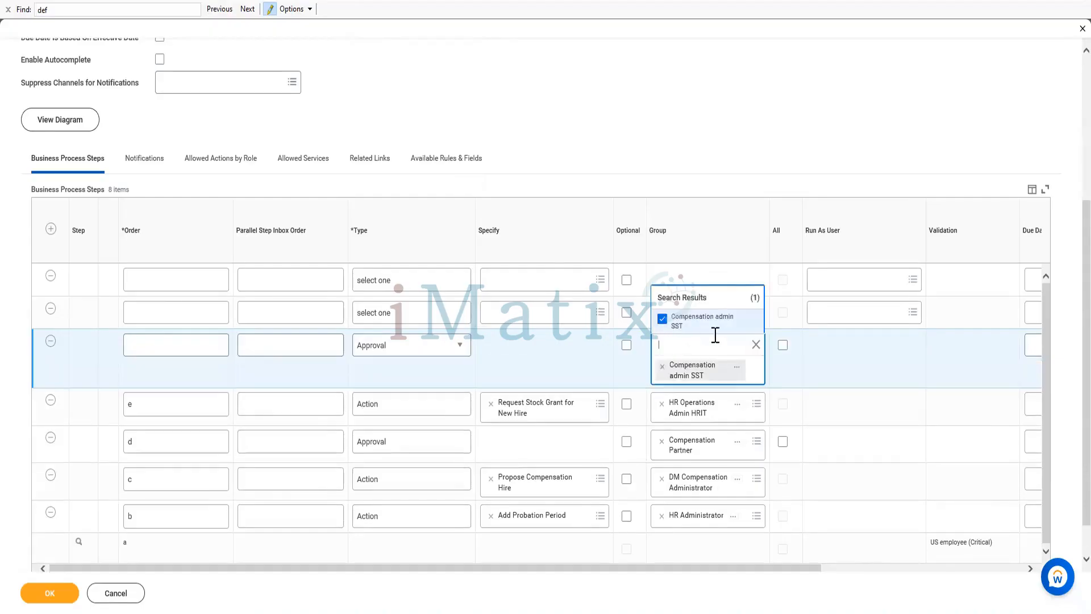
left_click(487, 444)
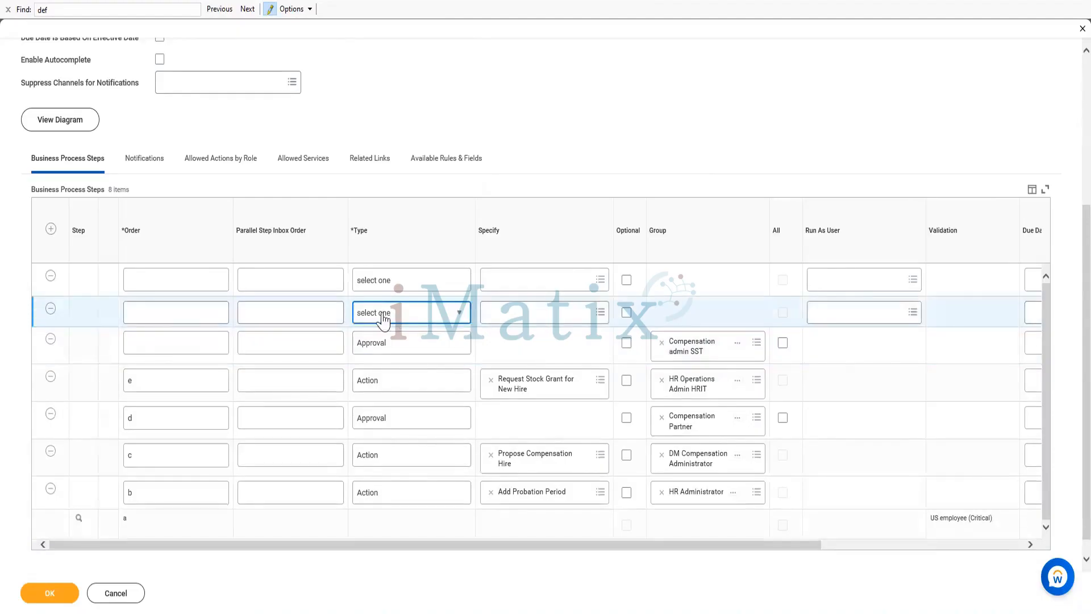
Set the blank row directly above the Compensation admin SST approval row to type Action
left_click(378, 316)
left_click(379, 350)
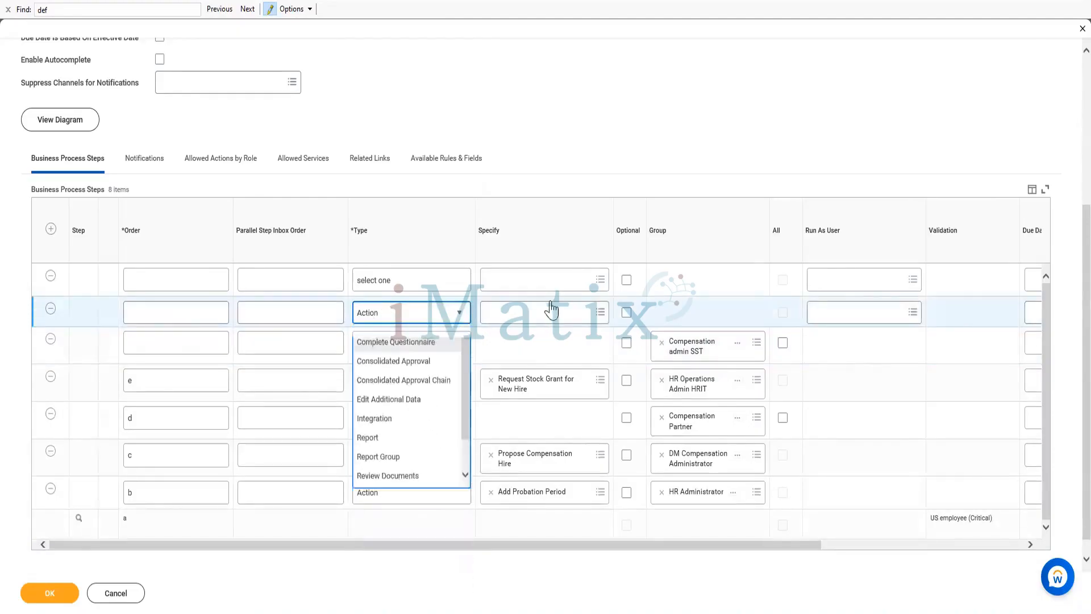
Look through the full list of actions that can be specified for the new Action row
left_click(521, 312)
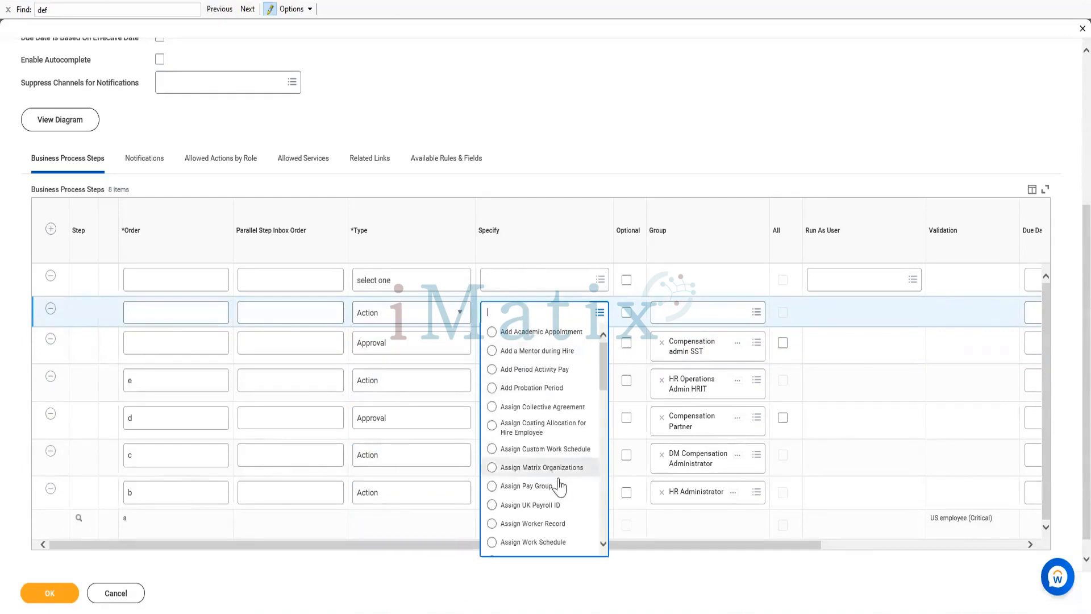
scroll(560, 486, "down", 3)
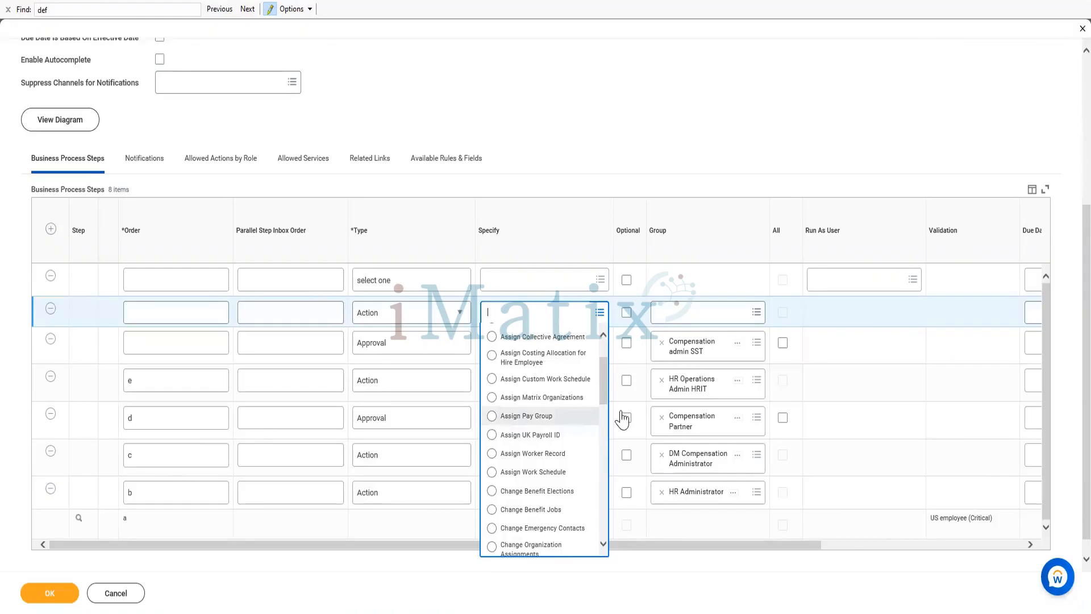
scroll(594, 449, "down", 1)
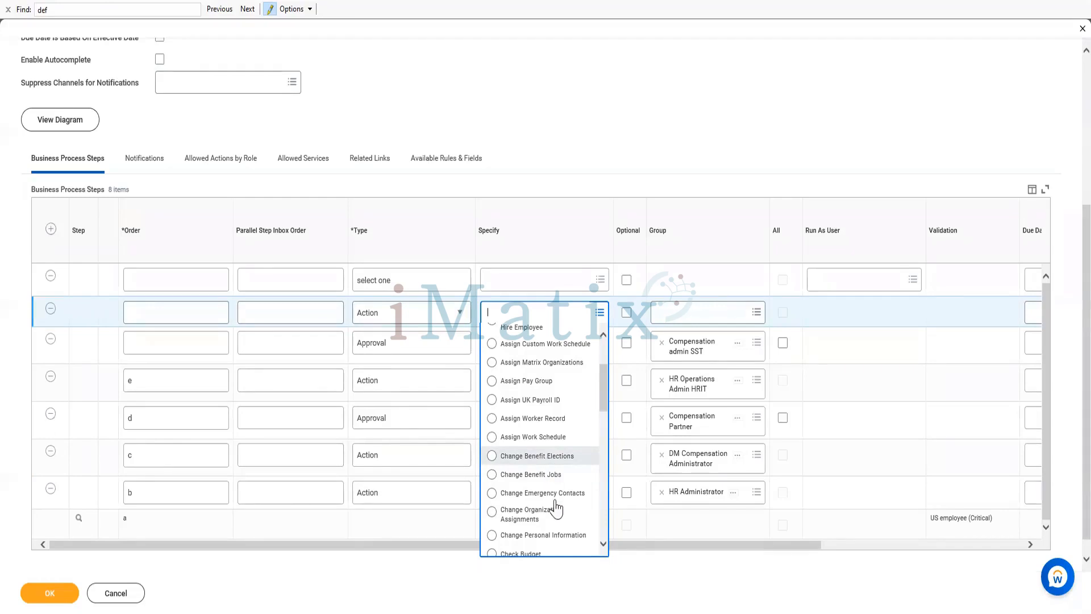
scroll(556, 509, "down", 3)
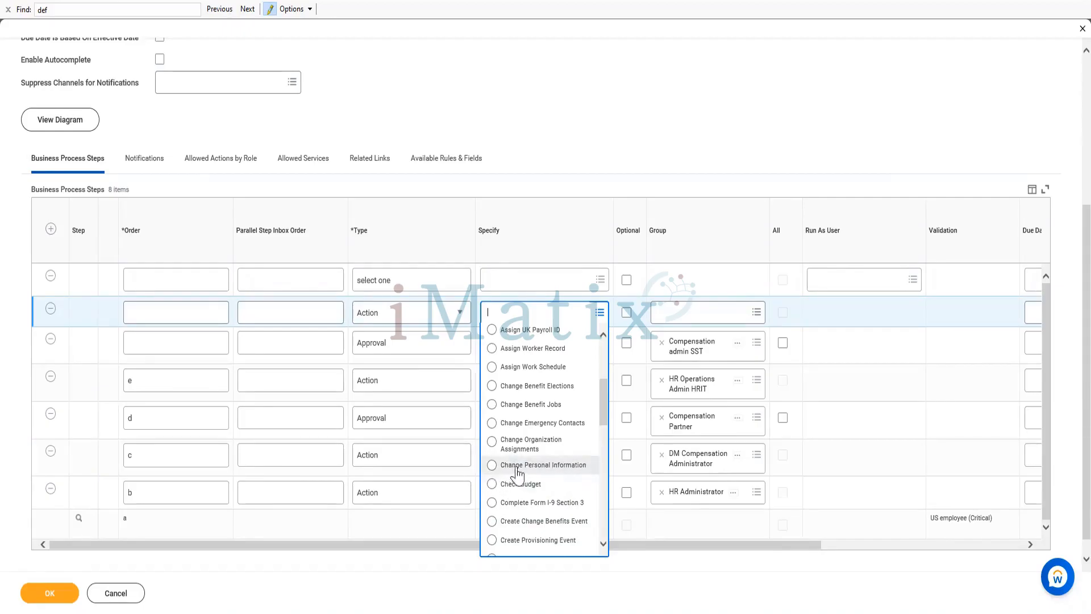
scroll(547, 438, "down", 1)
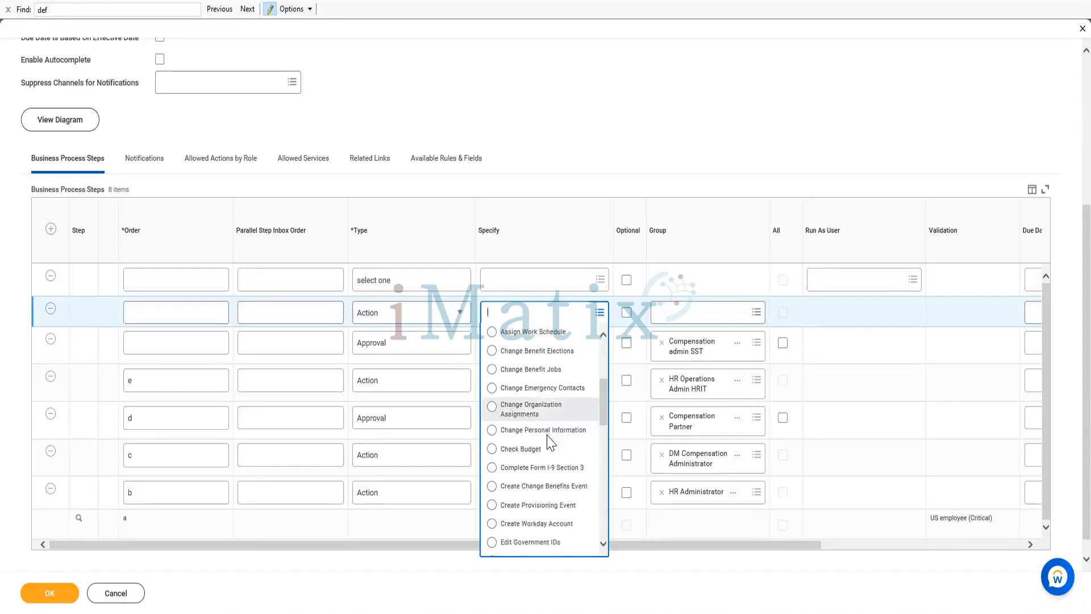
scroll(548, 443, "down", 1)
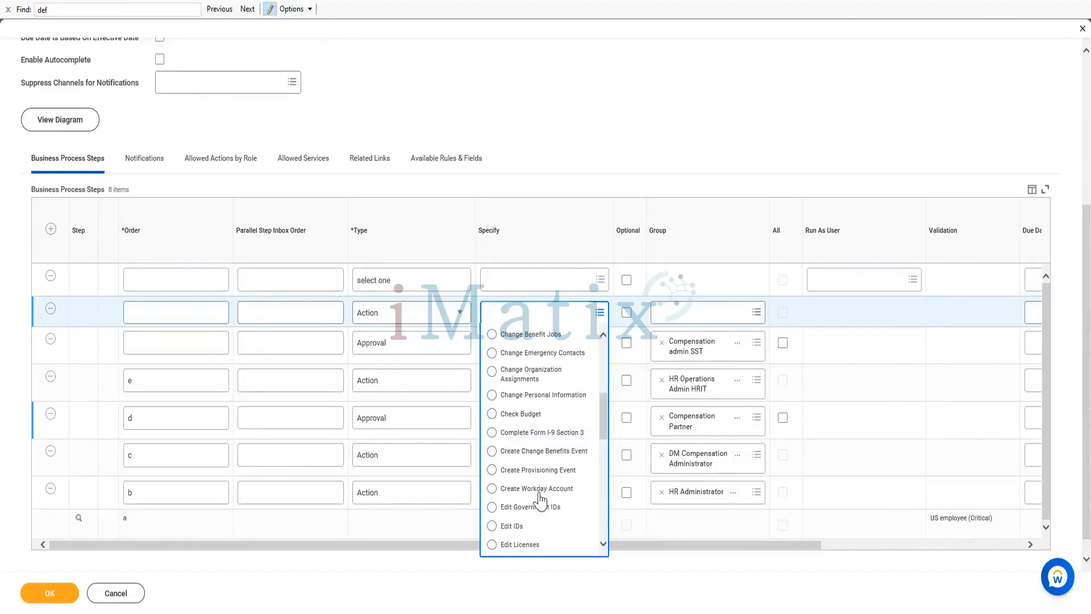
scroll(557, 509, "down", 3)
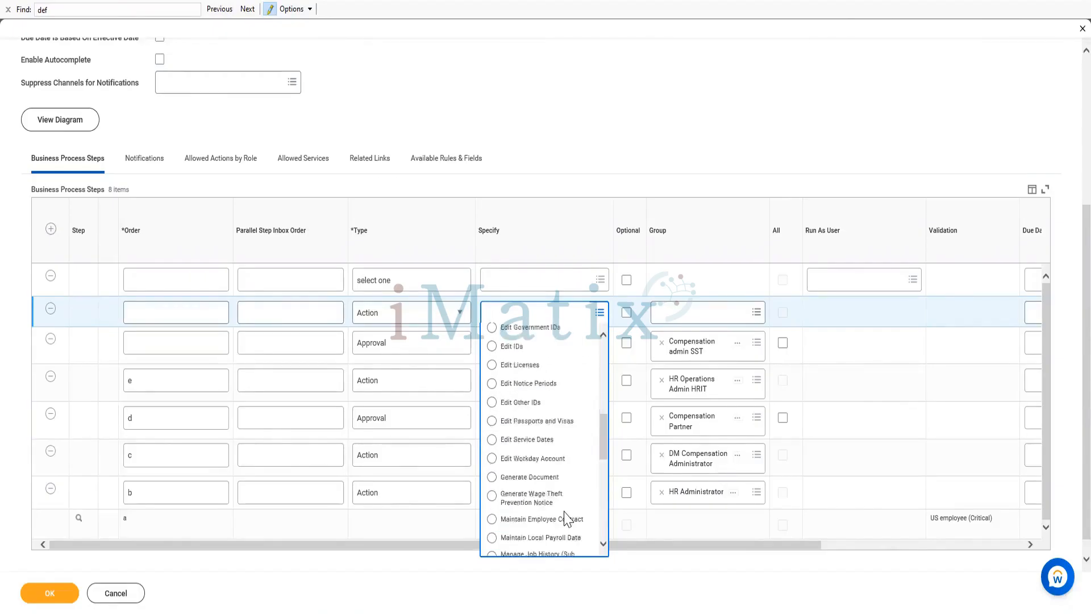
scroll(563, 511, "down", 3)
scroll(546, 507, "down", 2)
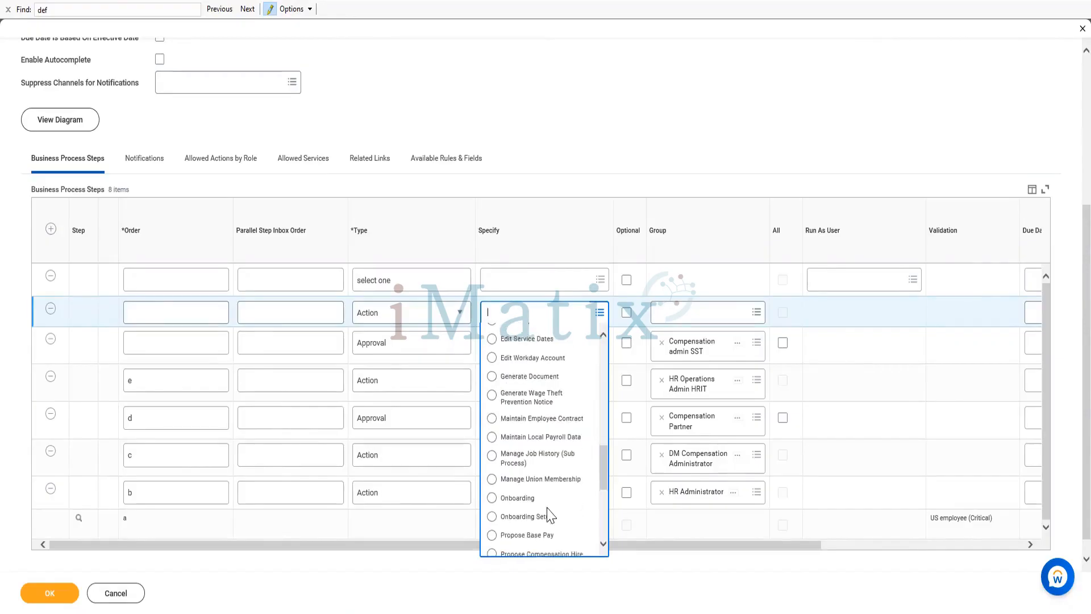
scroll(563, 517, "down", 3)
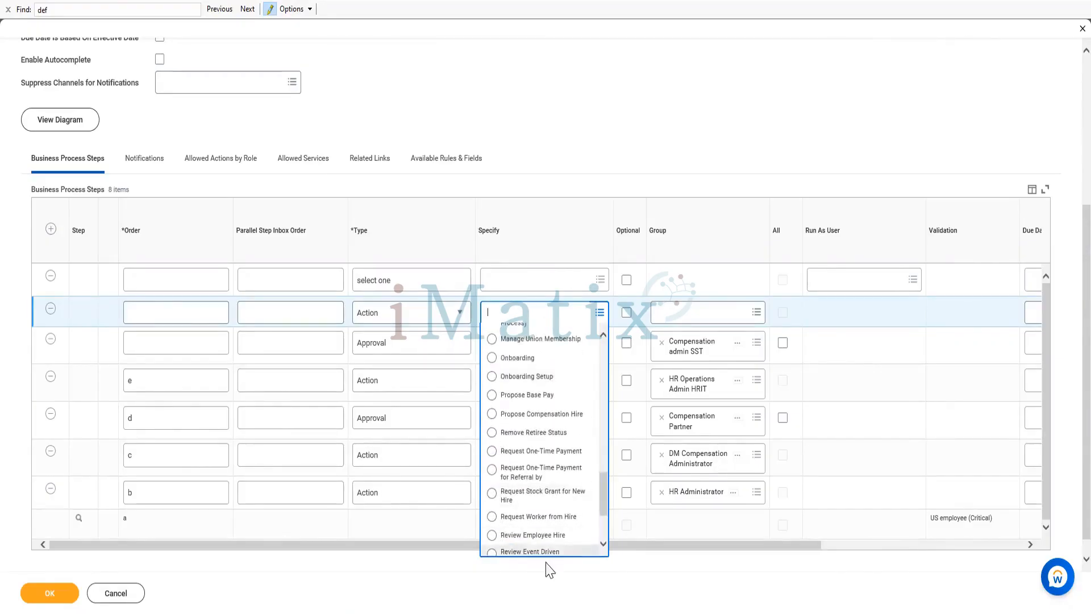
scroll(534, 472, "down", 4)
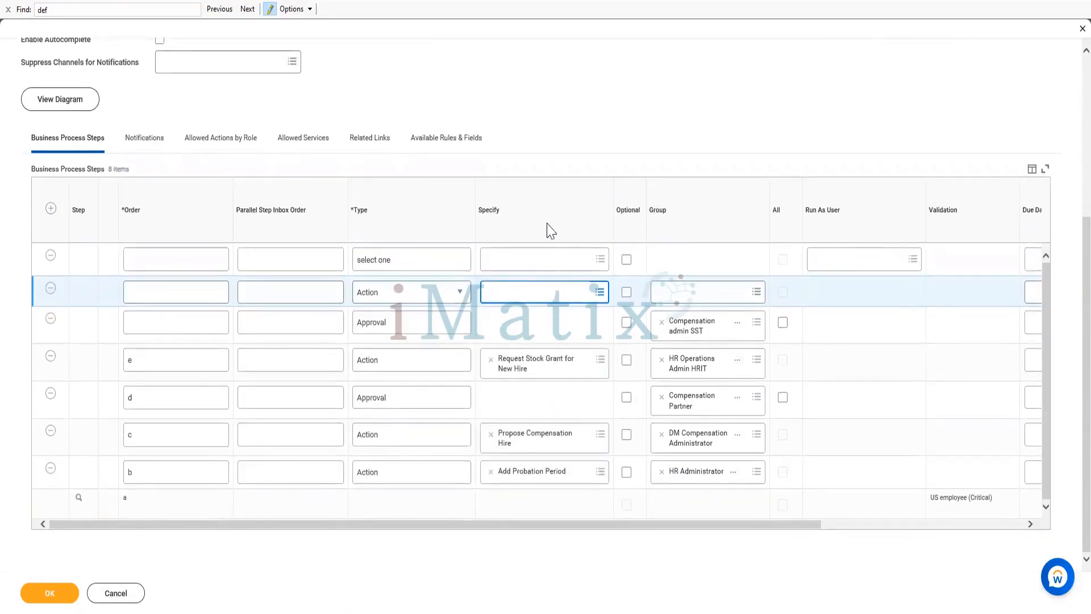
left_click(516, 294)
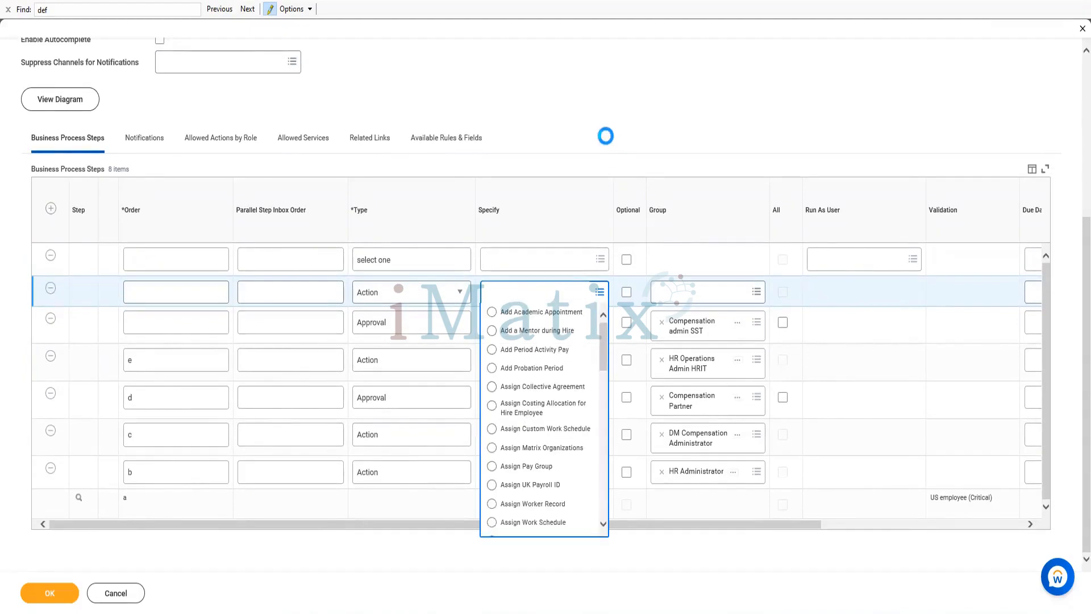
left_click(606, 144)
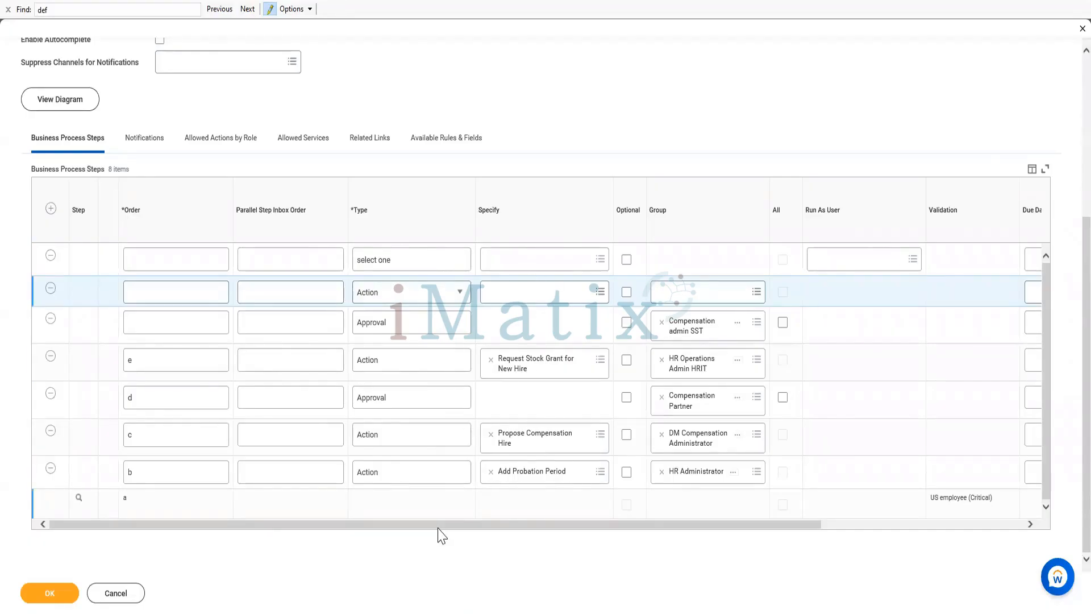
From the Terminee As Self security group page, run a search for "bp:close position"
scroll(226, 349, "up", 5)
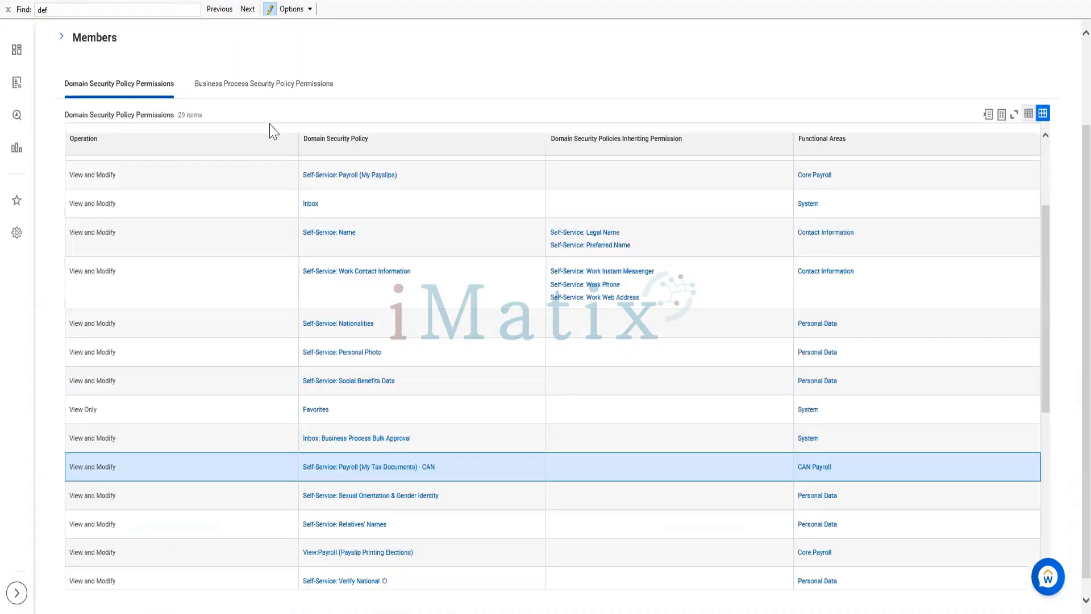
scroll(358, 136, "up", 5)
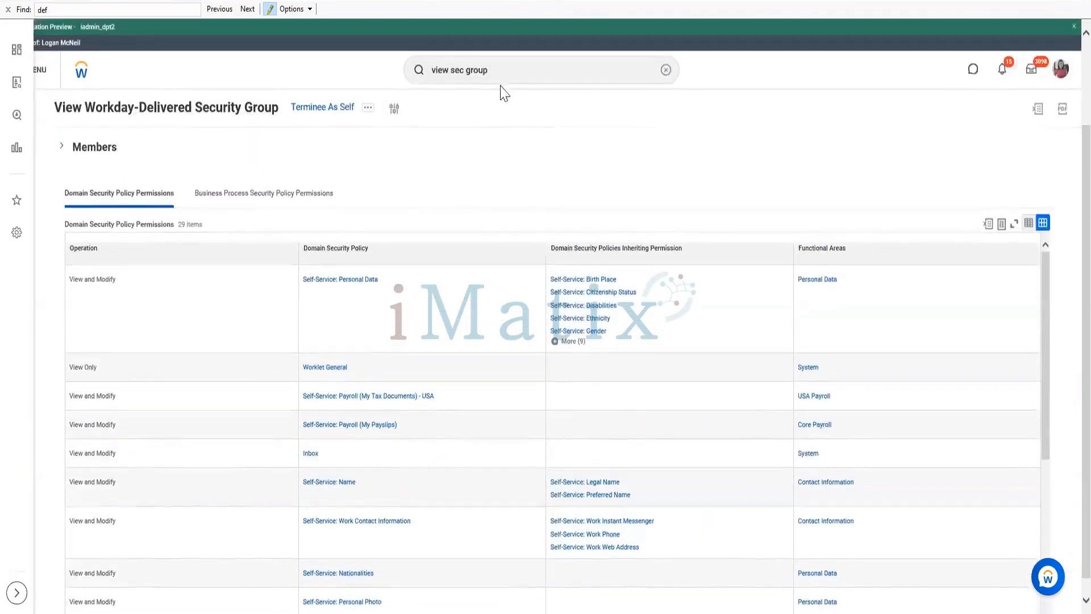
left_click(498, 76)
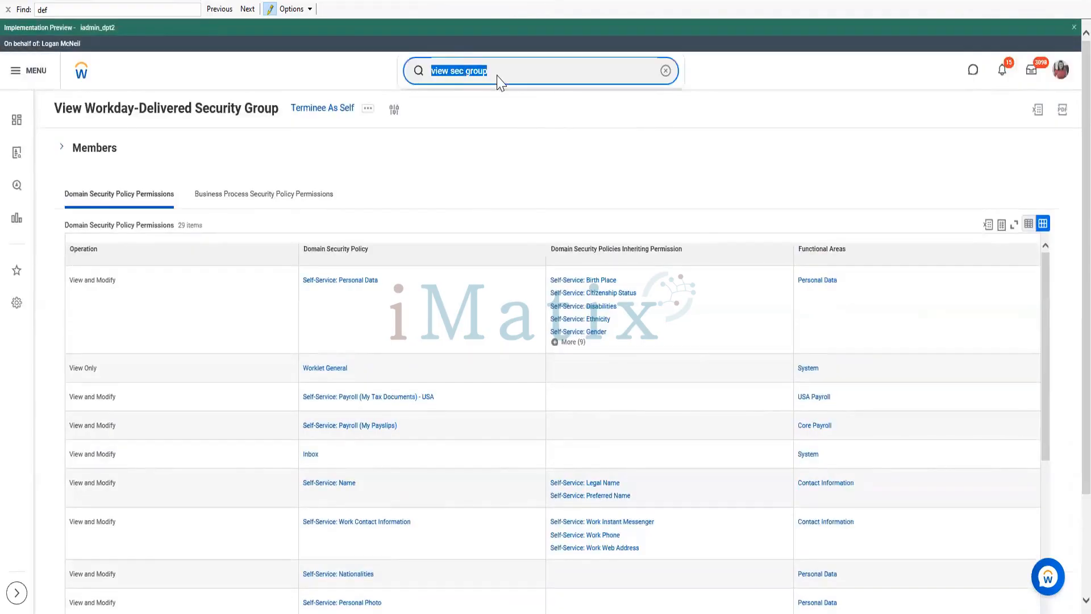
type("bp")
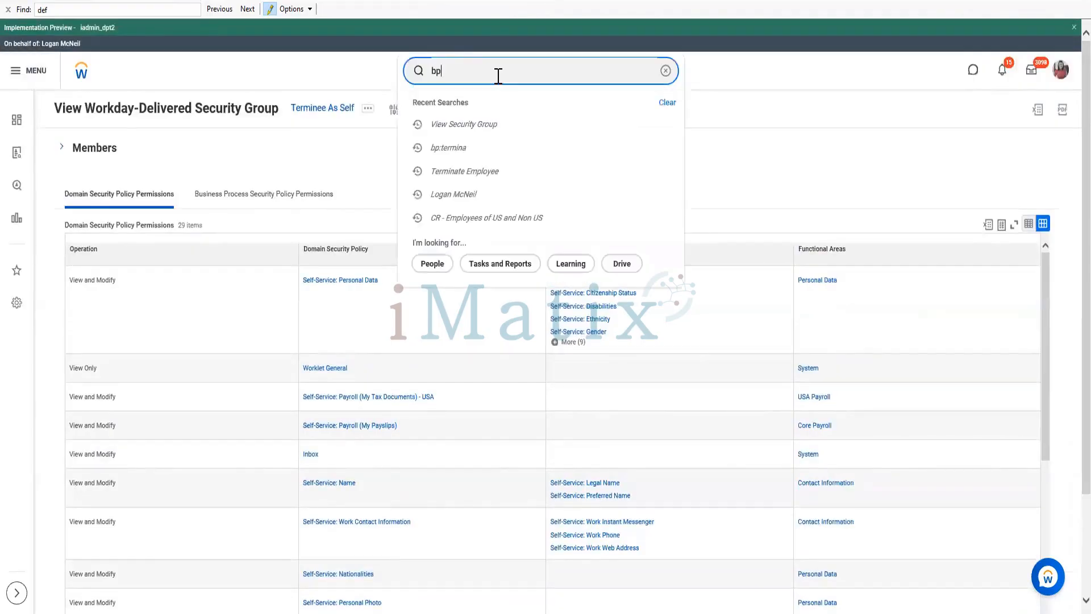
type(":close")
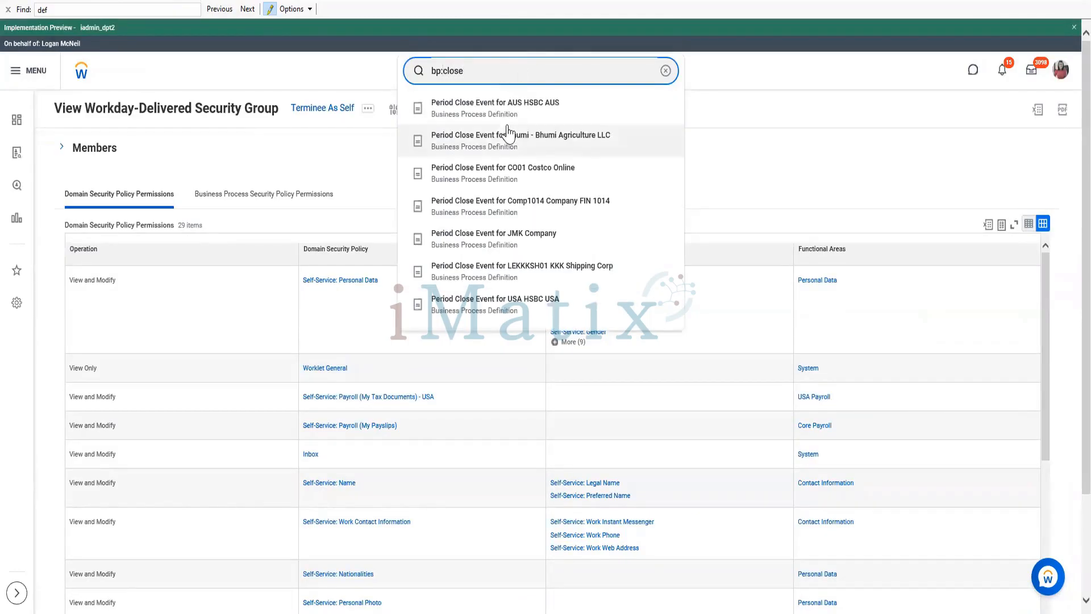
type(" po")
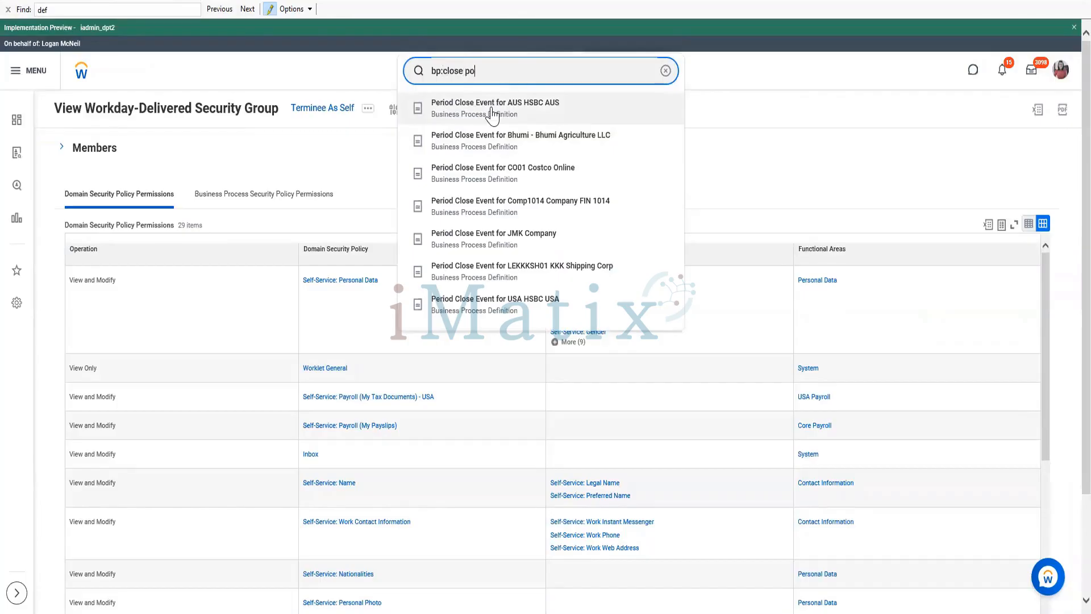
type("sition")
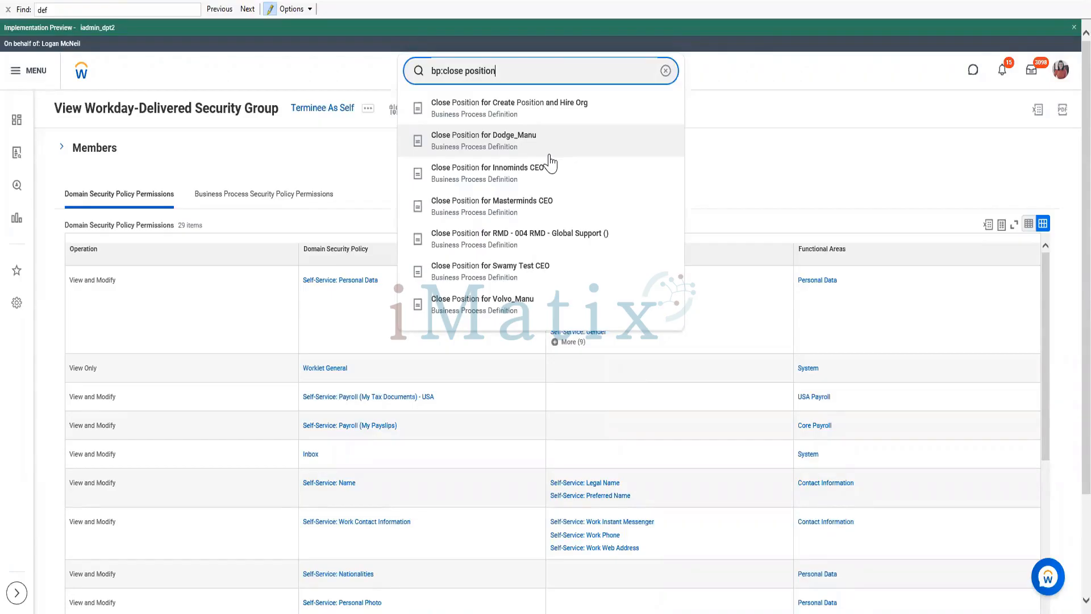
key("Return")
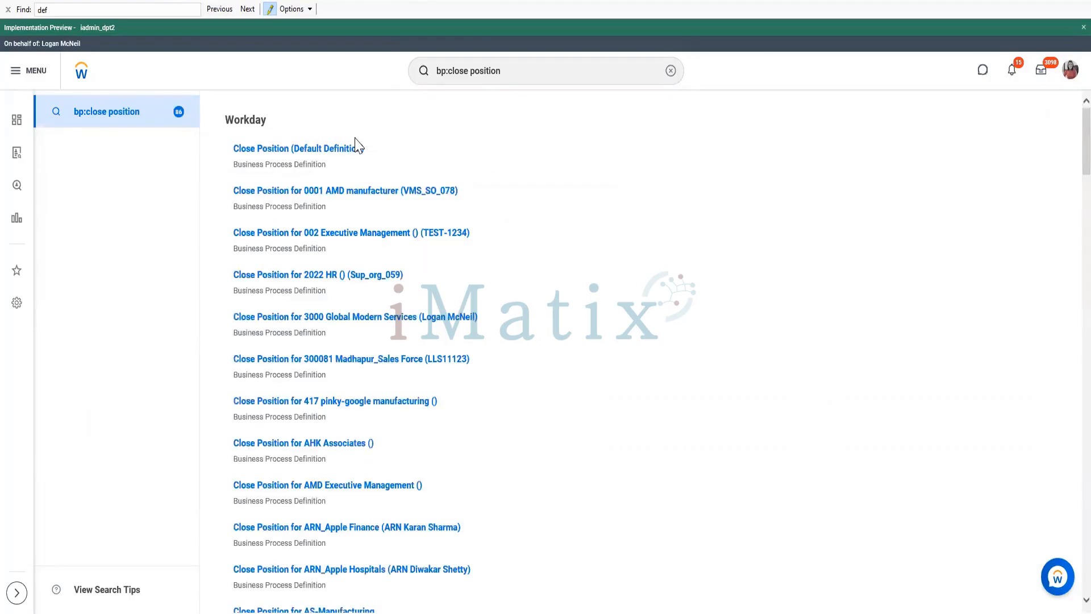
Open the Close Position (Default Definition) business process for editing with effective date 12/01/2022
left_click(373, 150)
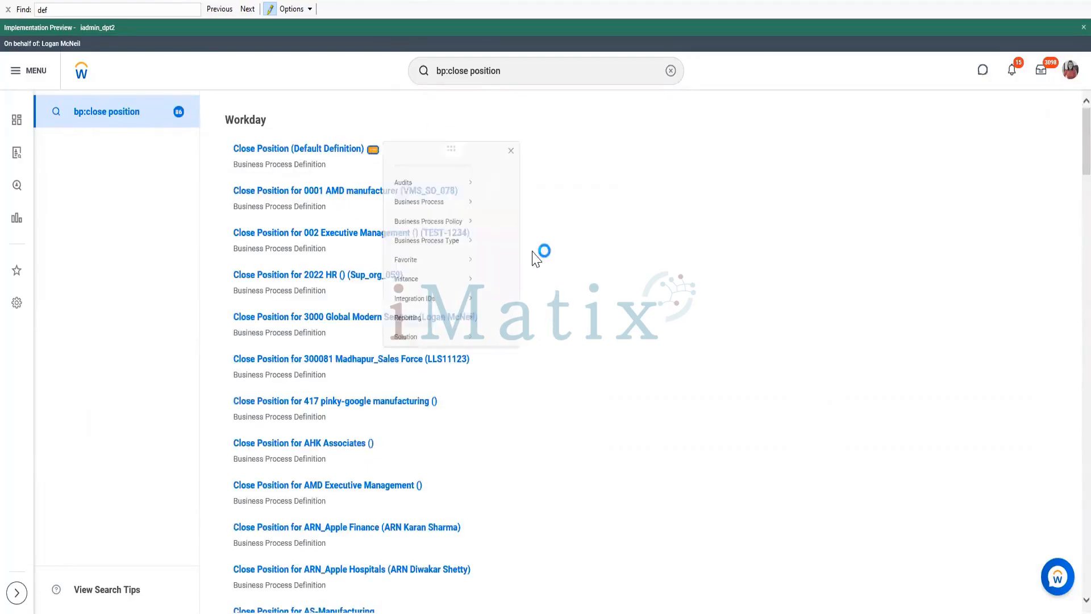
mouse_move(421, 216)
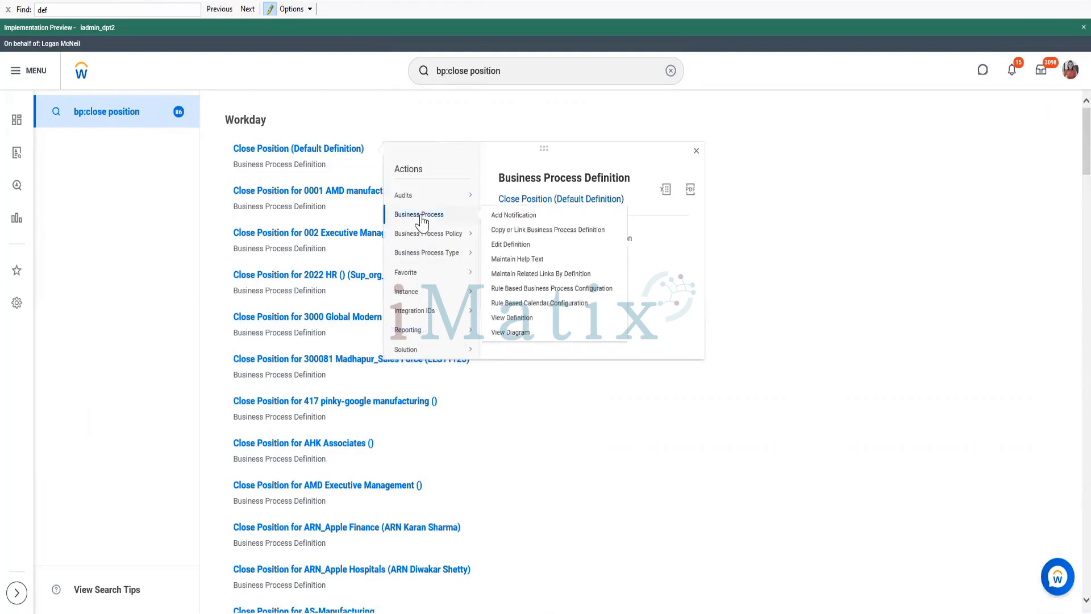
left_click(506, 245)
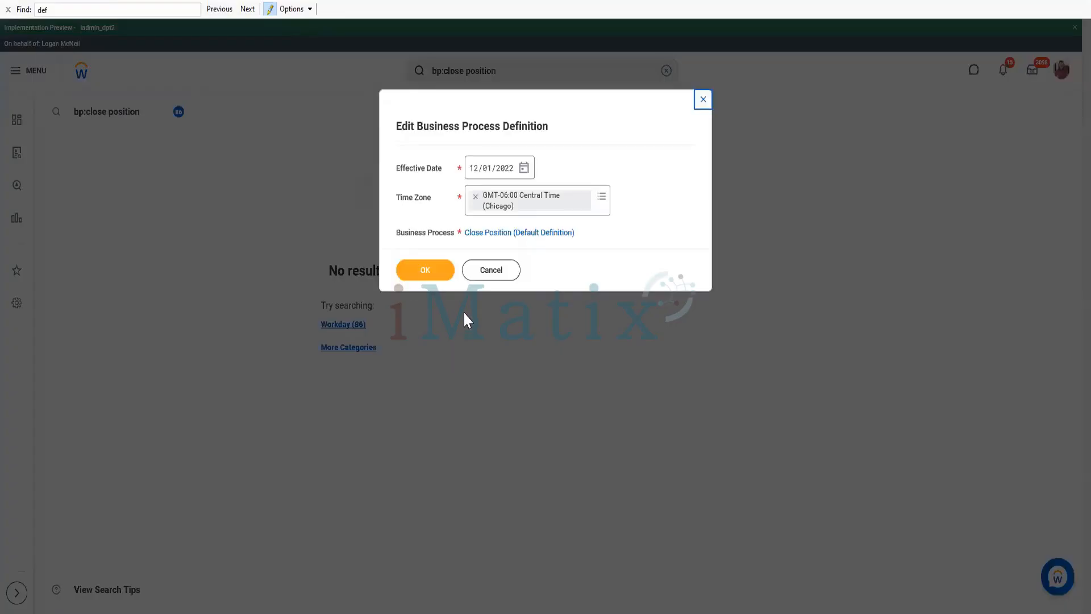
left_click(425, 269)
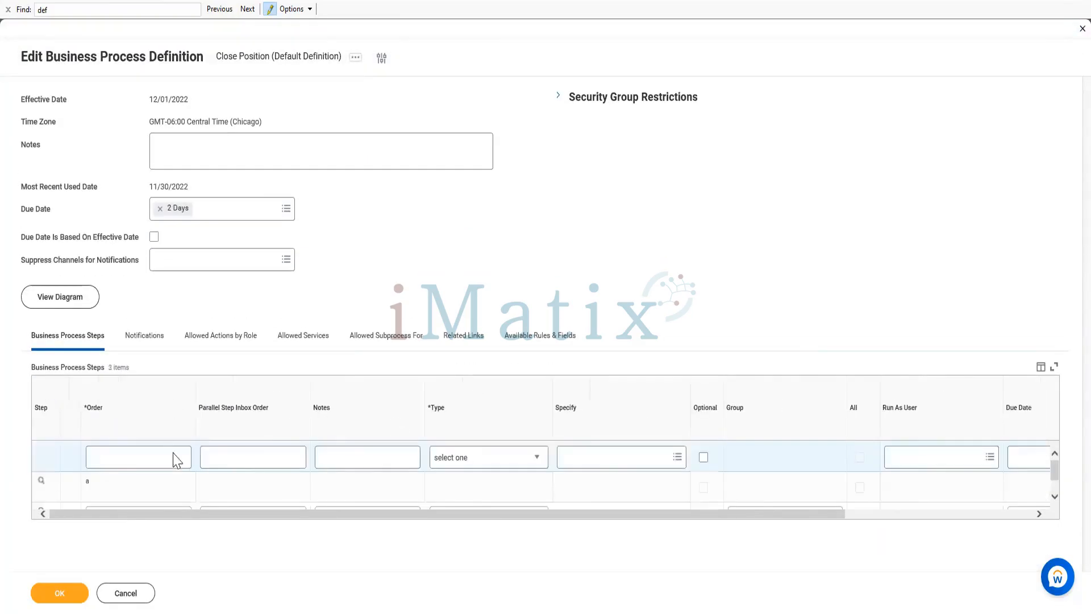
Give the blank row of the Close Position steps order c and the type Action
left_click(160, 456)
type("c")
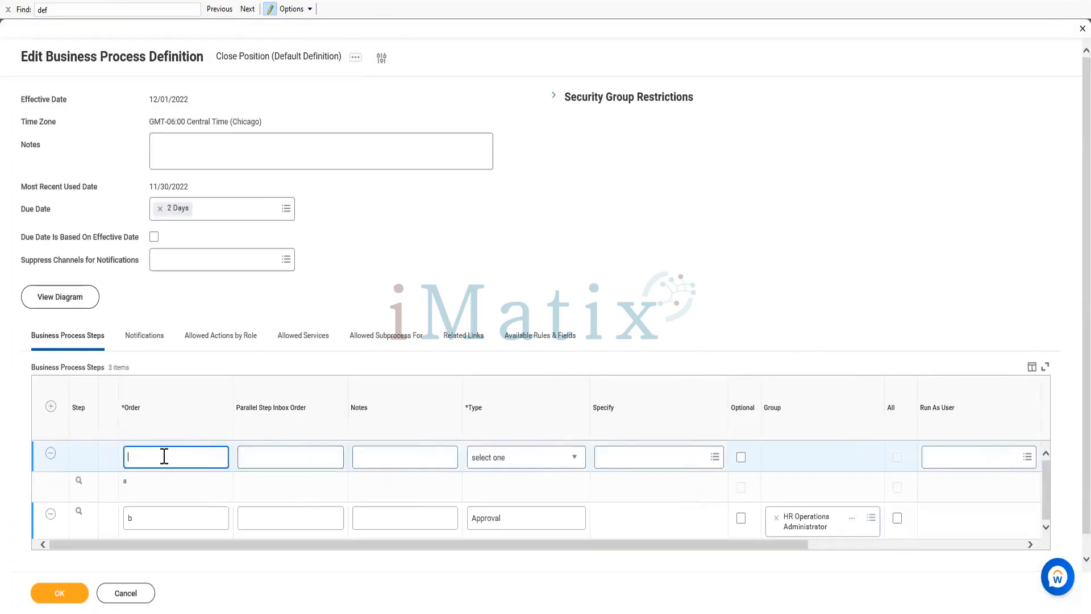
left_click(483, 458)
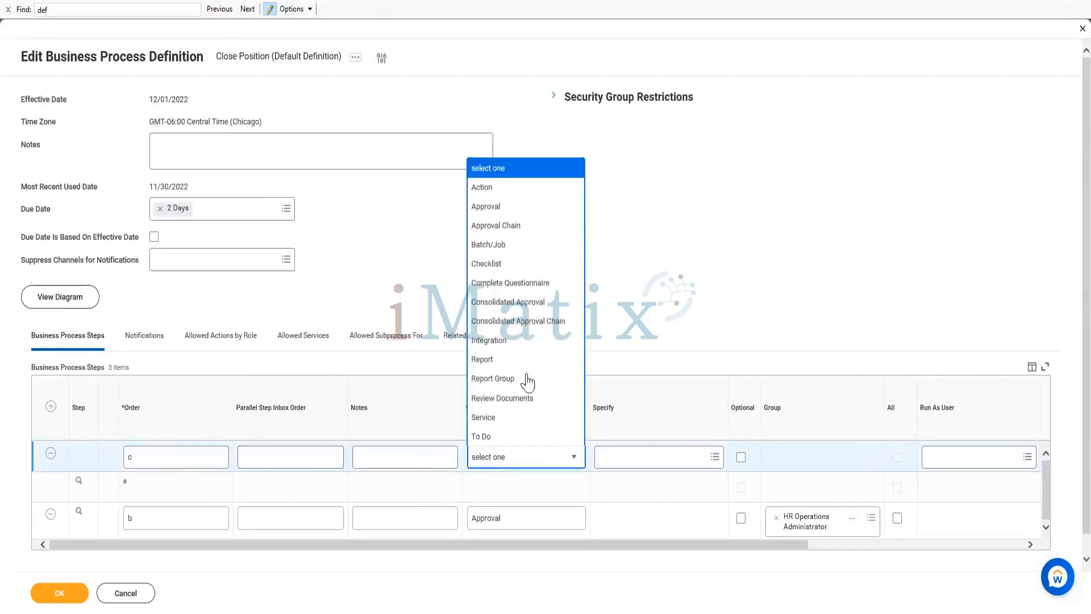
left_click(483, 188)
Specify Generate Document as the action for step c and open its security group choices
left_click(640, 457)
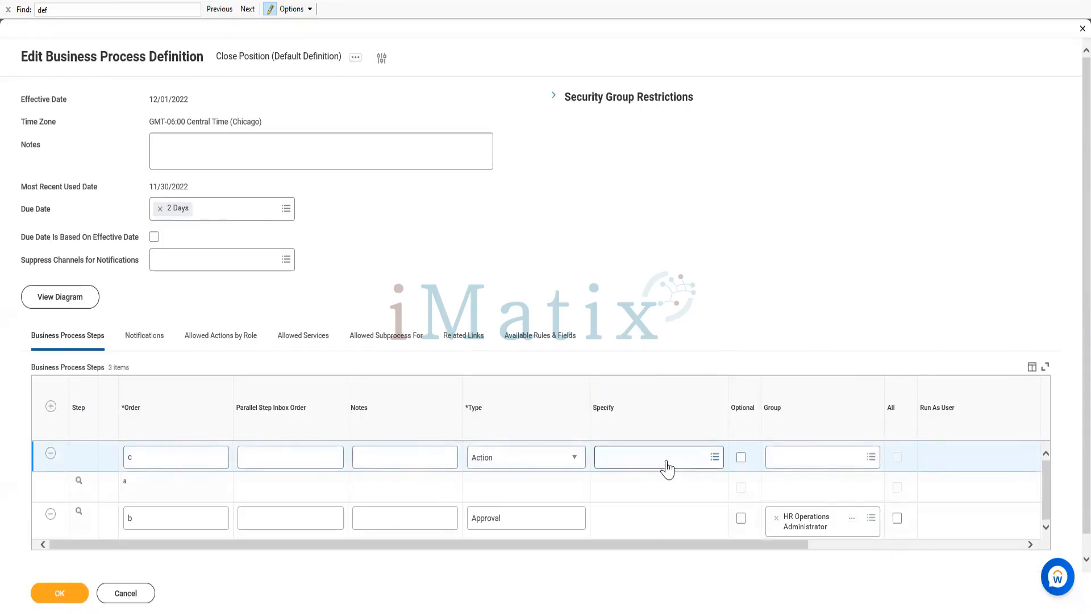
left_click(666, 459)
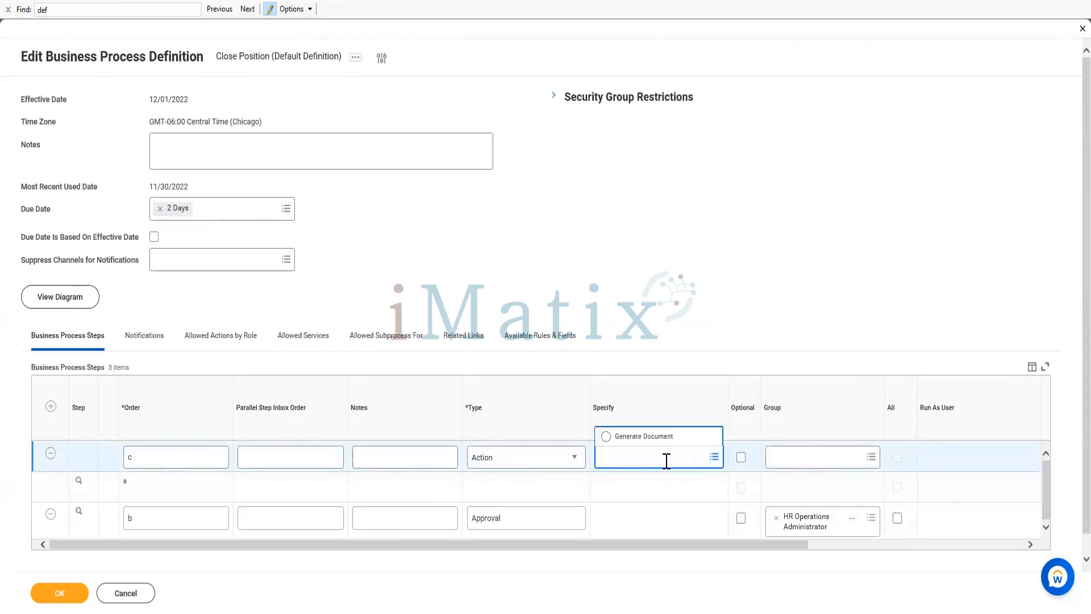
left_click(658, 442)
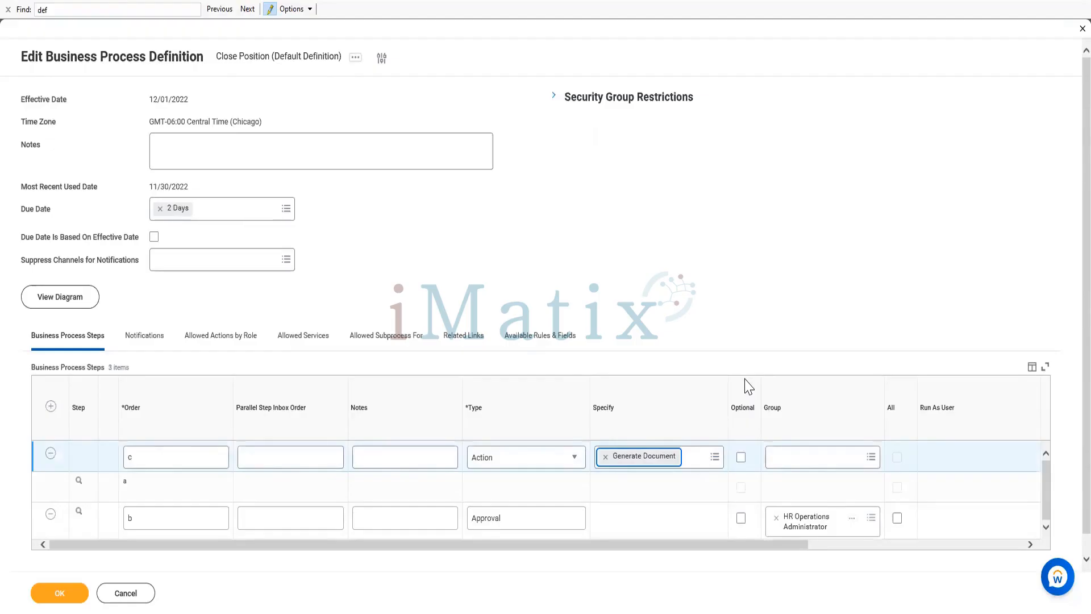
left_click(804, 456)
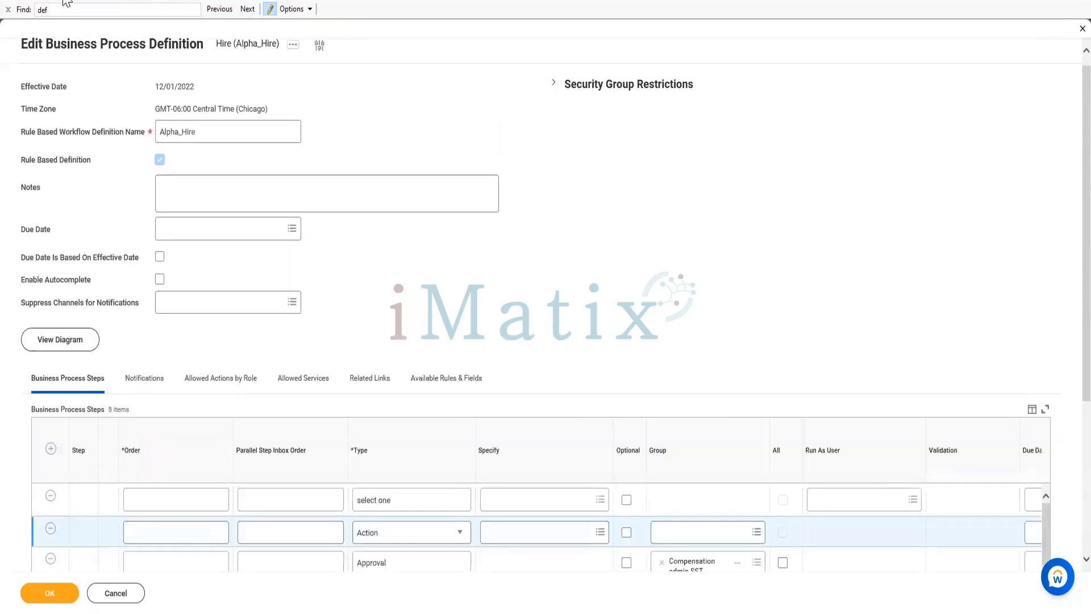
Cancel editing the Hire (Alpha_Hire) definition and discard its unsaved steps
scroll(440, 170, "up", 1)
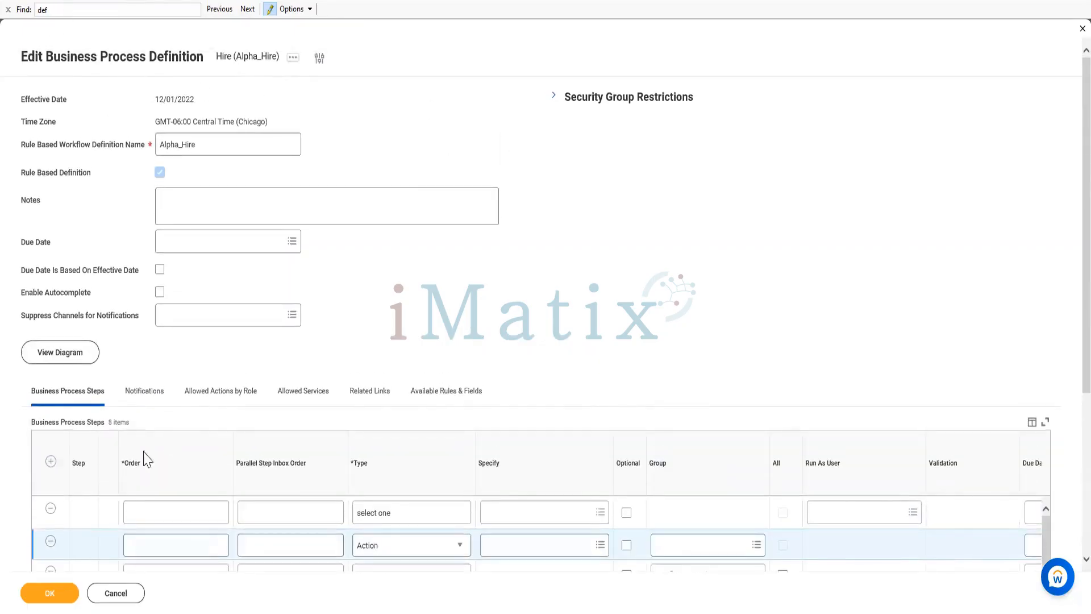
left_click(116, 593)
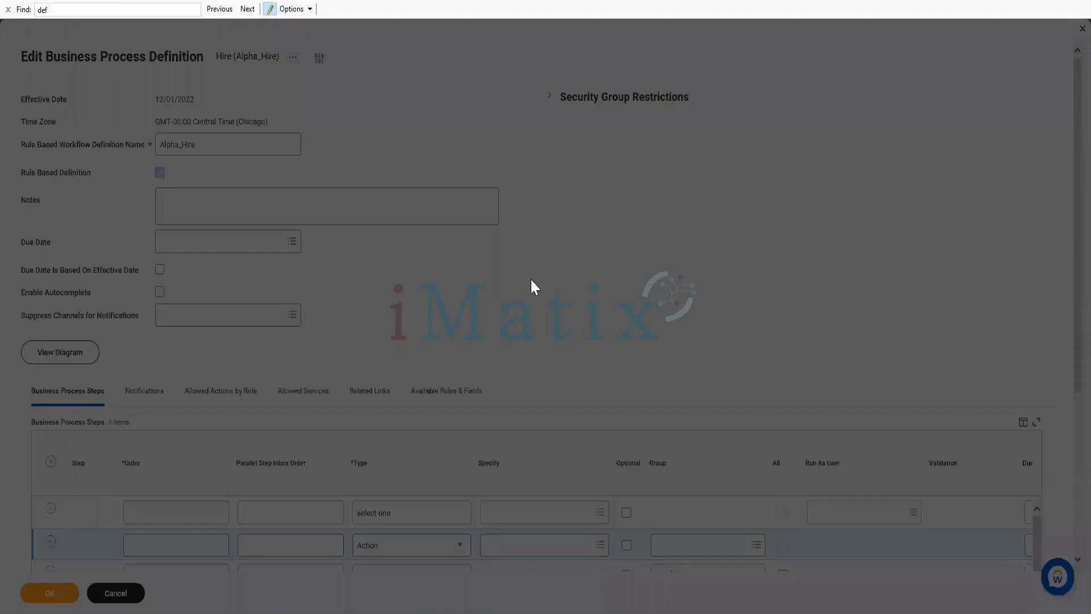
left_click(493, 343)
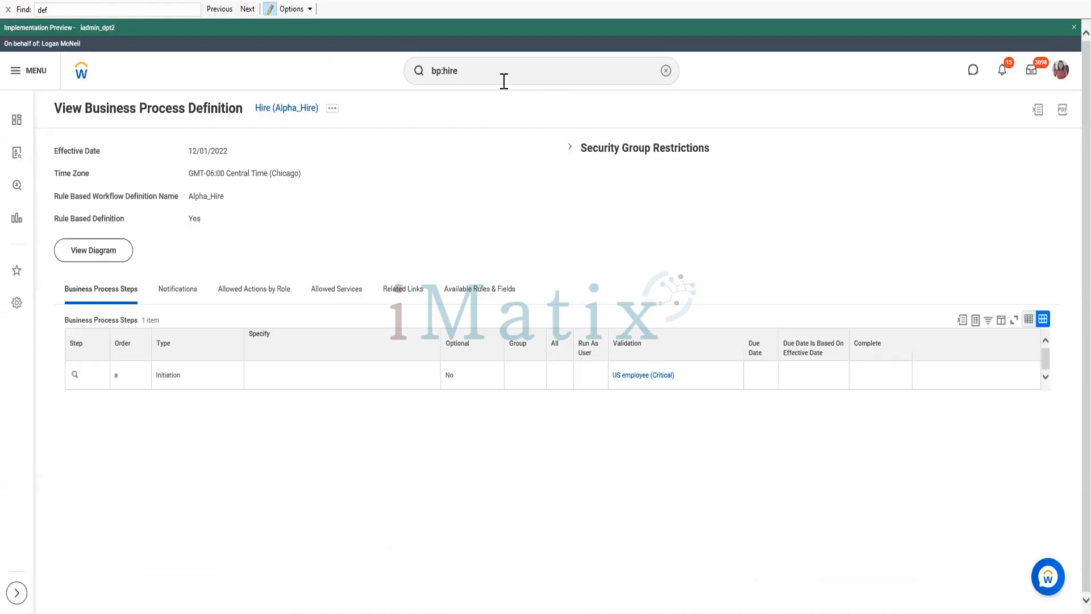
Search for "maintain validation" and open the Maintain Custom Validations report
left_click(488, 66)
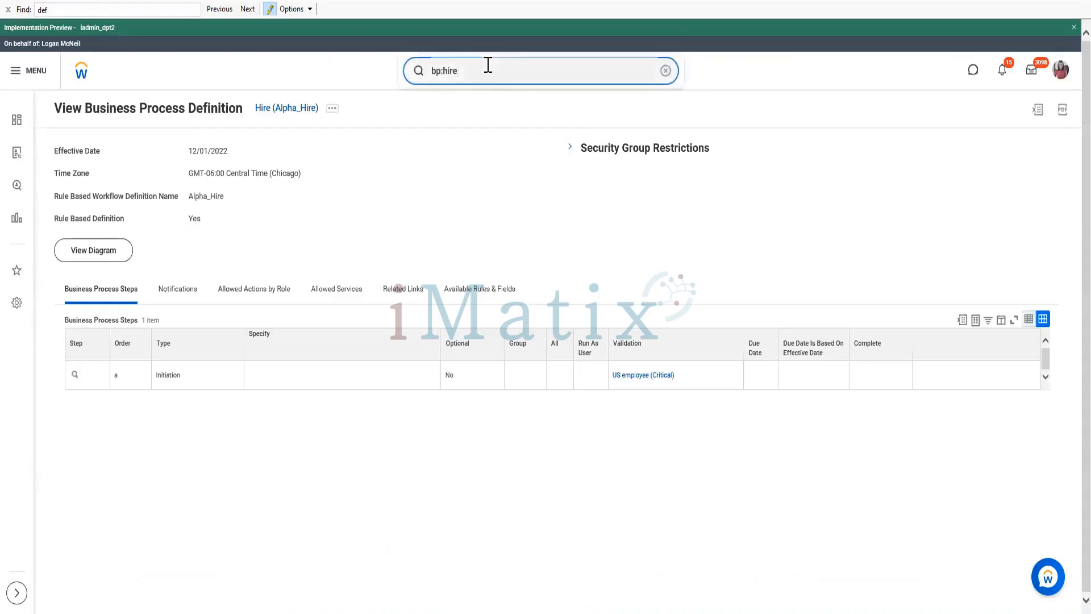
triple_click(476, 78)
type("maintauin v")
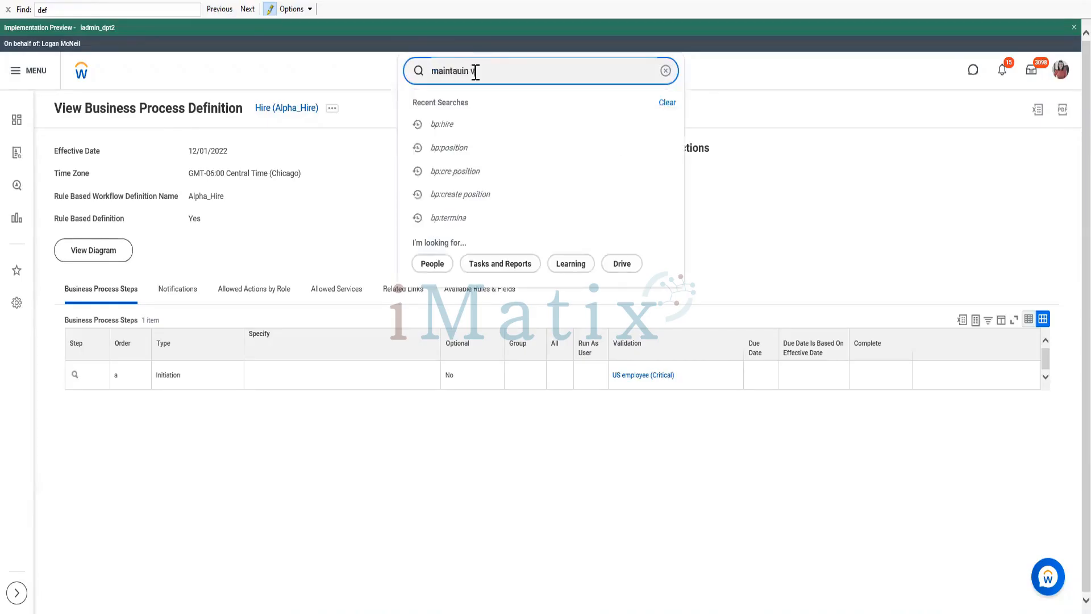
type("alidation")
left_click(460, 74)
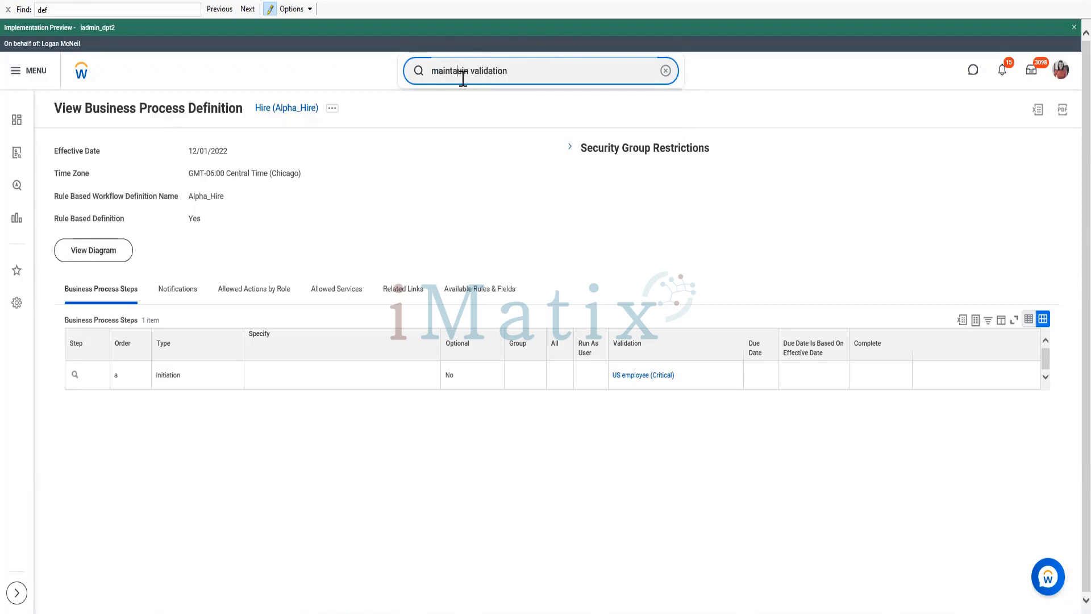
key("Delete")
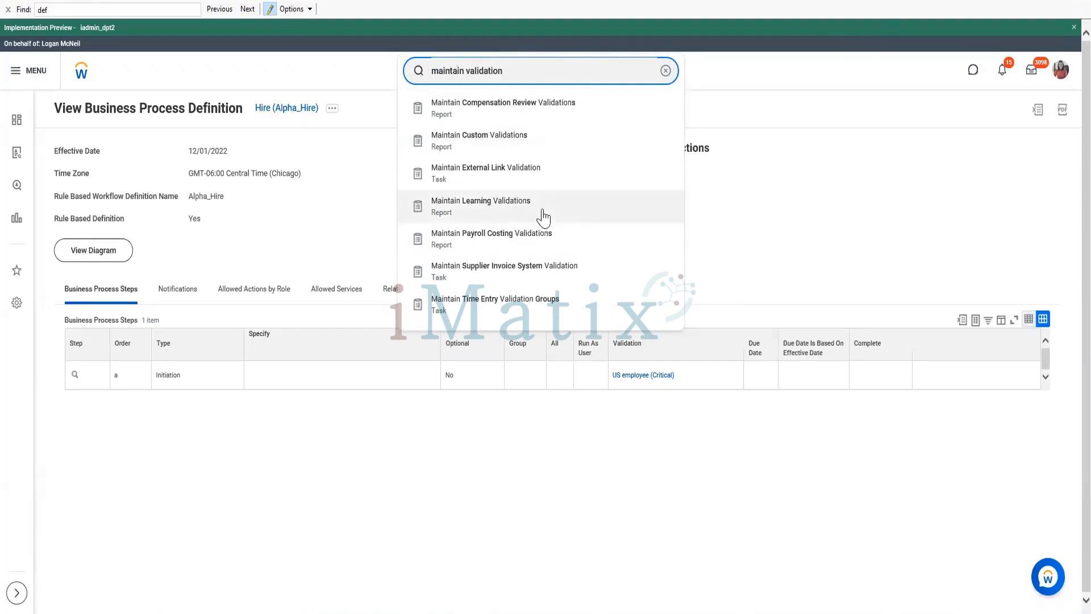
left_click(677, 180)
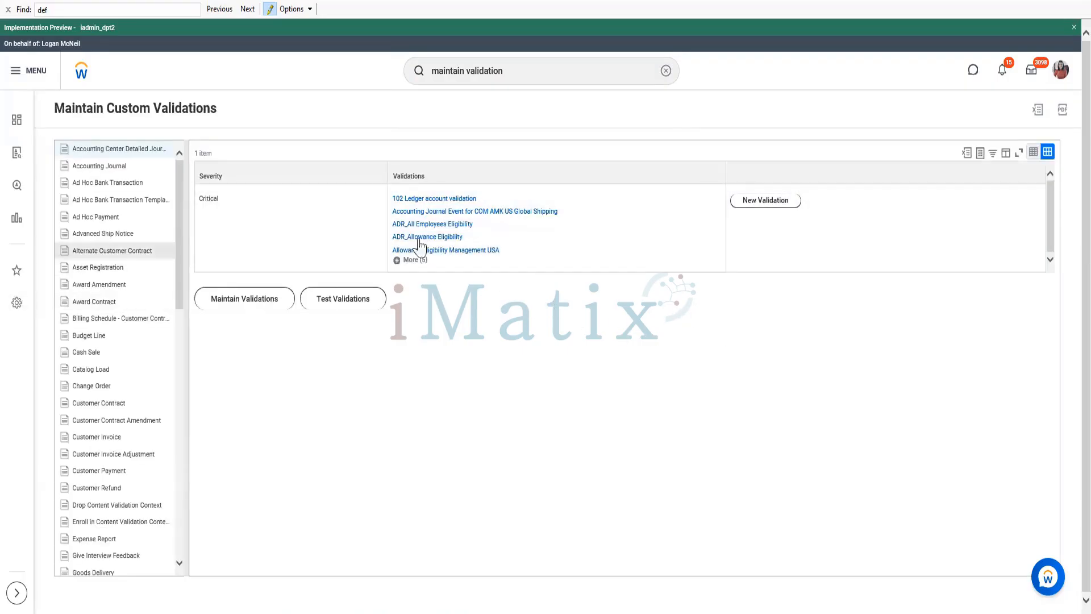
Review the blank new Critical validation form for Accounting Center Detailed Journal and cancel it
left_click(772, 207)
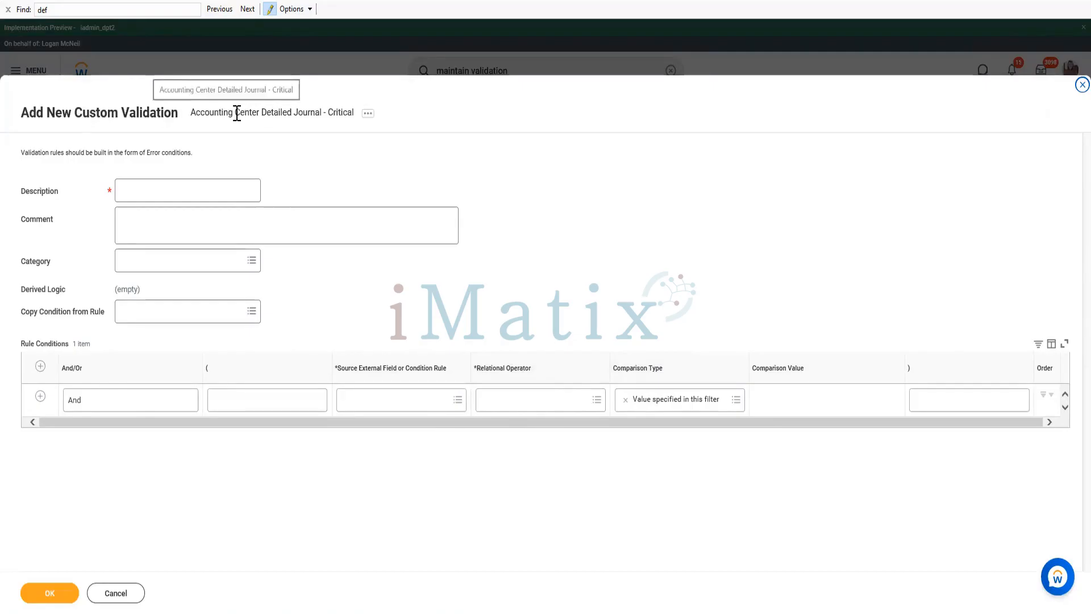
left_click_drag(237, 112, 337, 112)
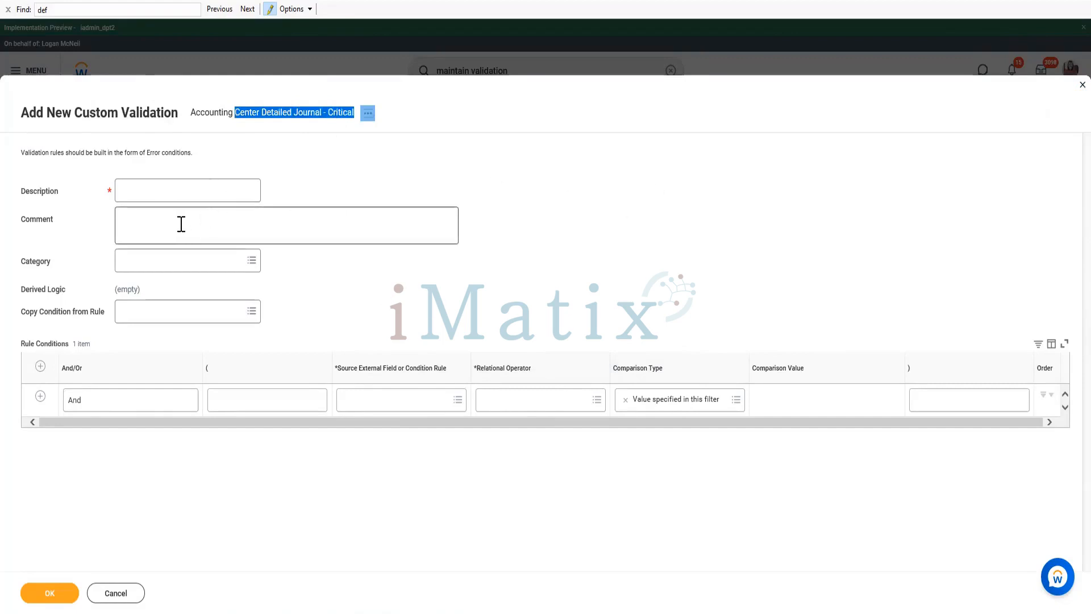
left_click(119, 593)
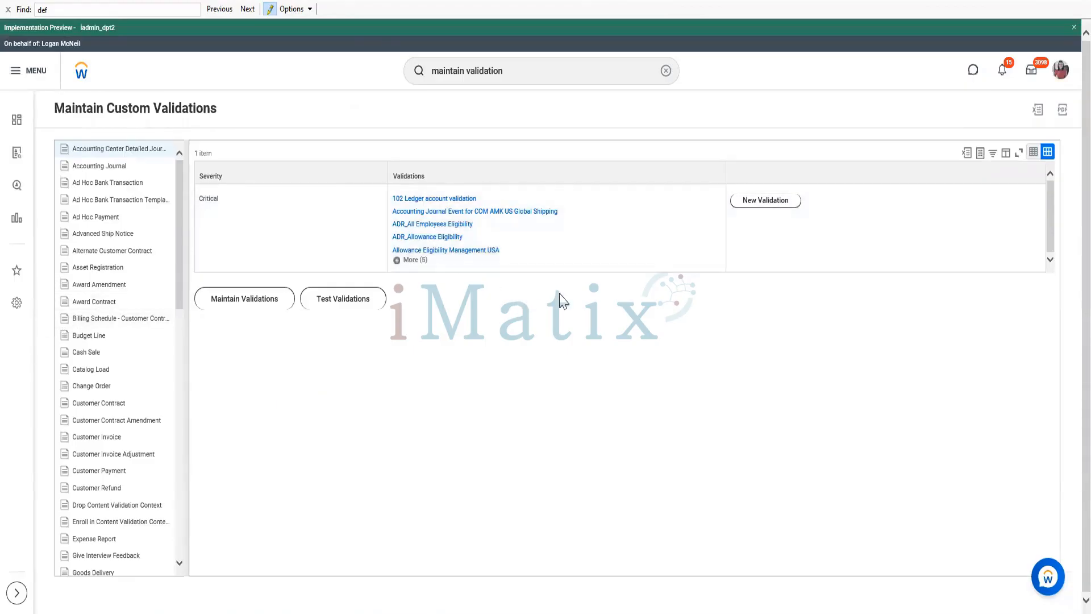
Look through the full list of transaction types that can have custom validations
scroll(129, 309, "down", 10)
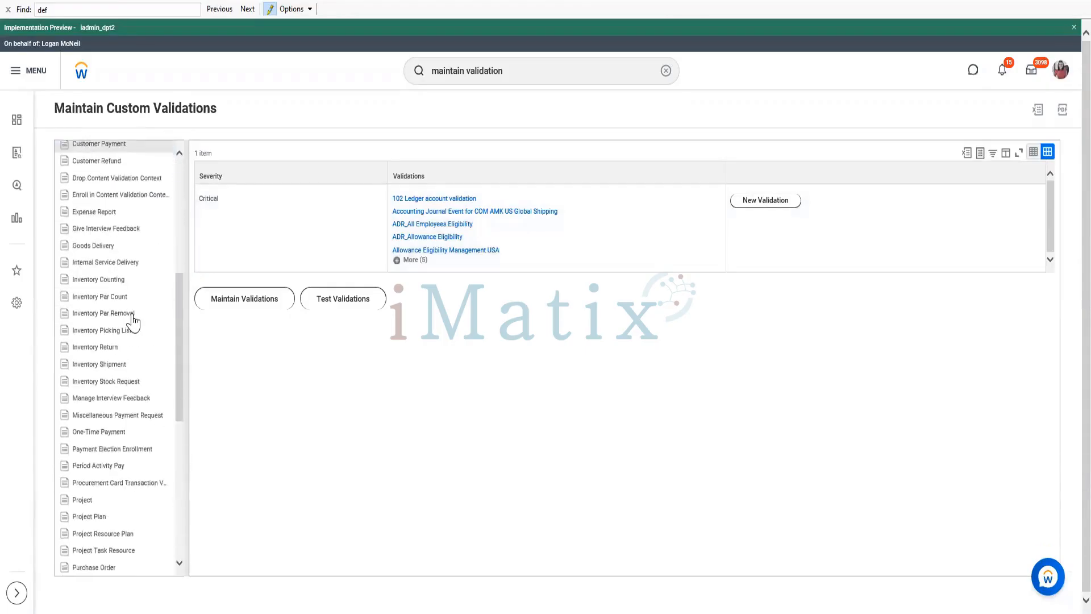
scroll(140, 321, "down", 5)
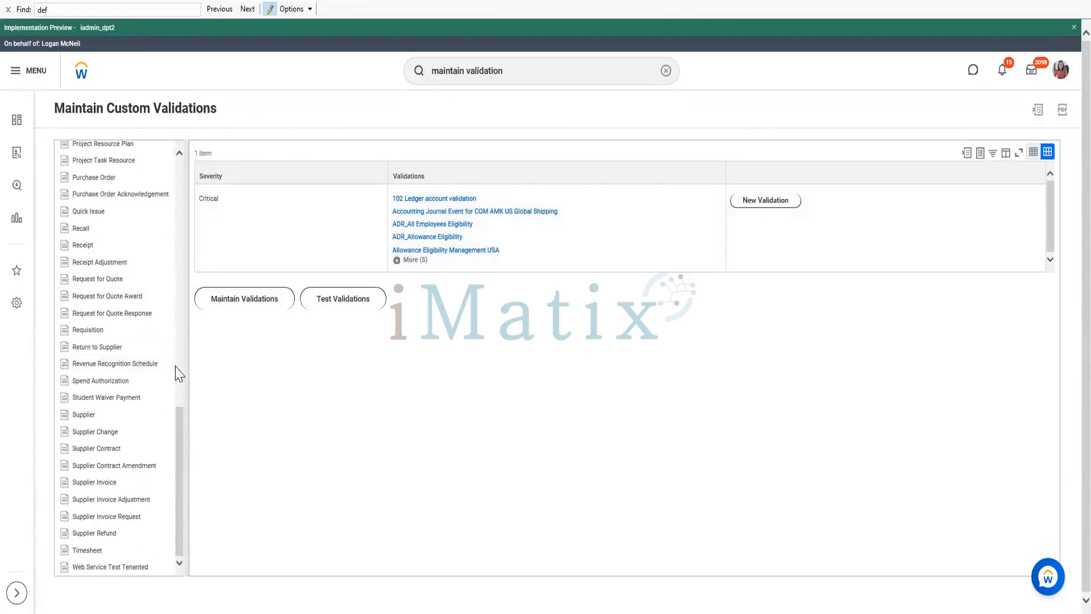
scroll(149, 372, "up", 1)
scroll(151, 372, "down", 1)
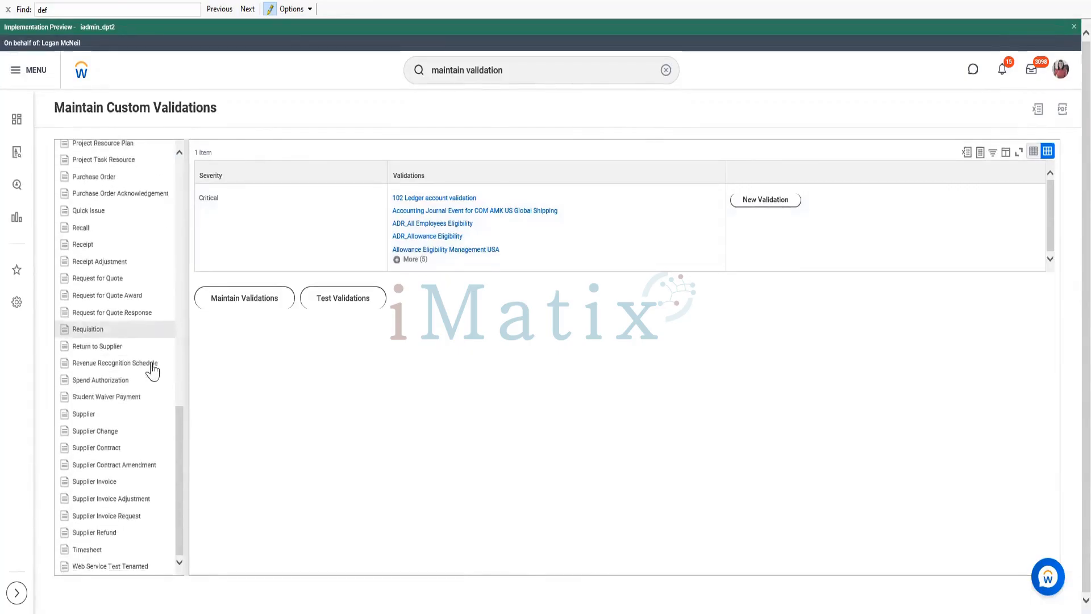
scroll(151, 428, "up", 9)
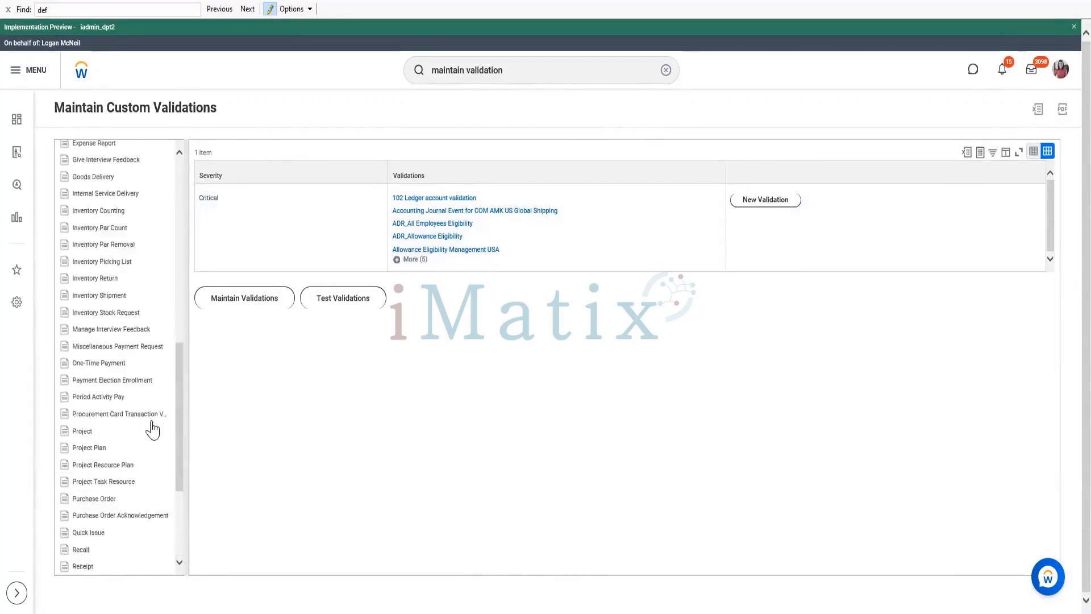
scroll(154, 418, "up", 7)
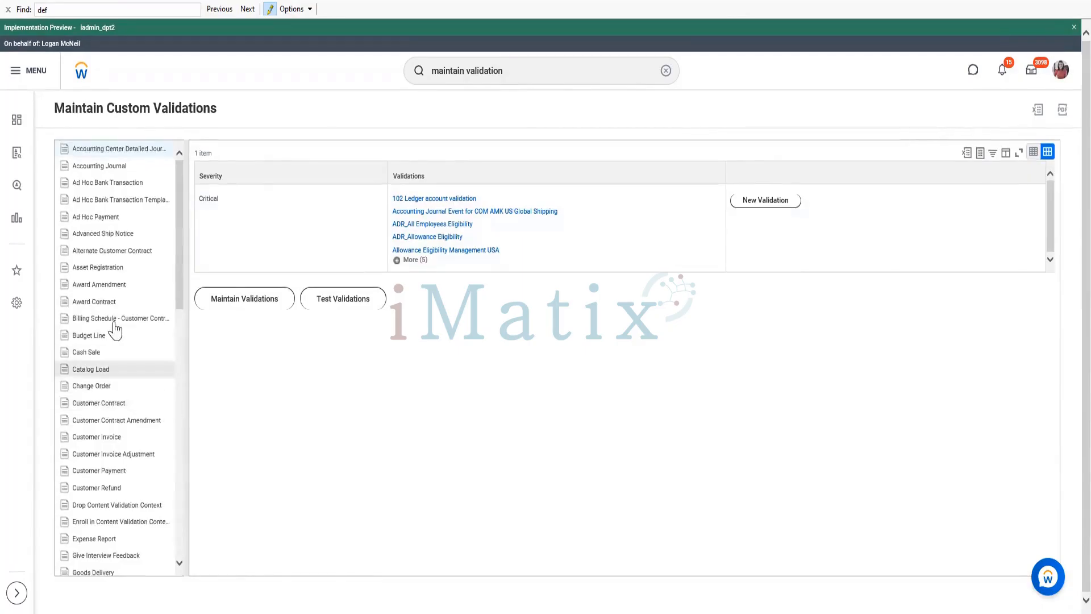
Open the Accounting Center Detailed Journal validation rules, expand the Critical conditions and search the condition choices for "close position"
left_click(232, 307)
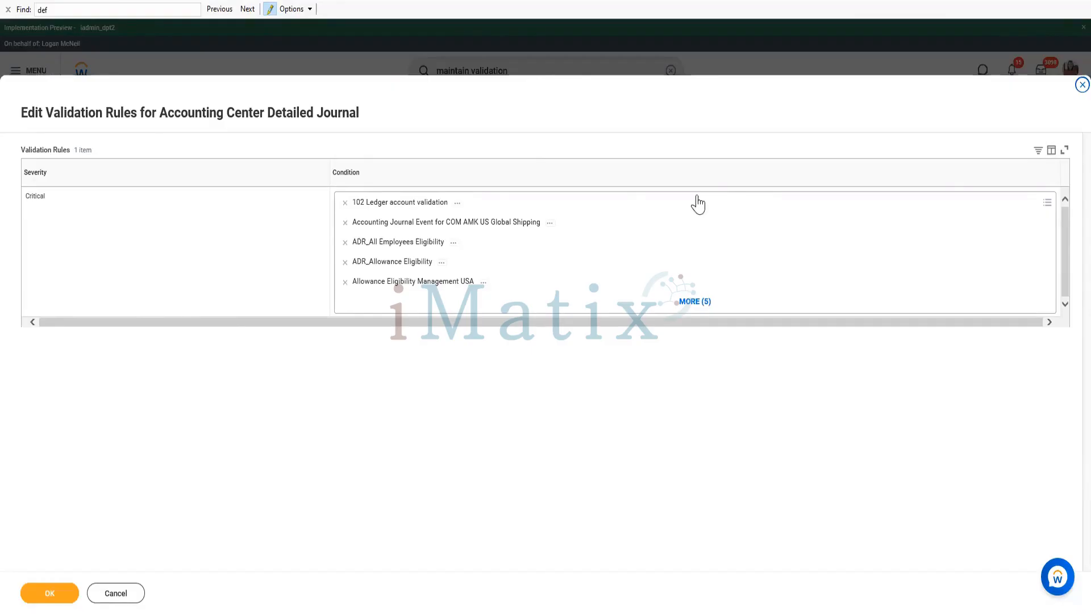
left_click(694, 301)
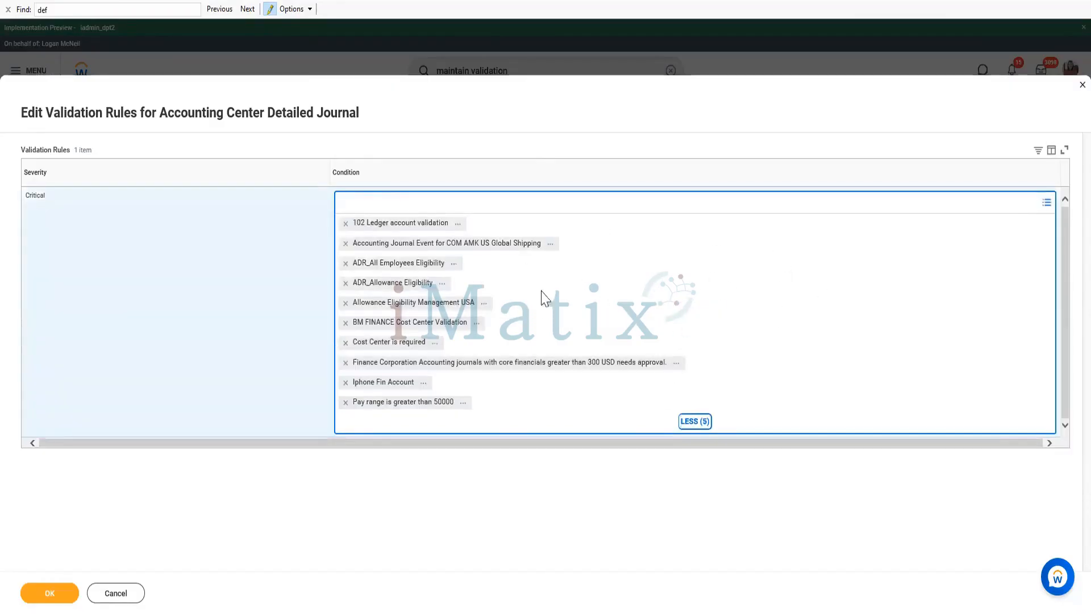
left_click(1066, 202)
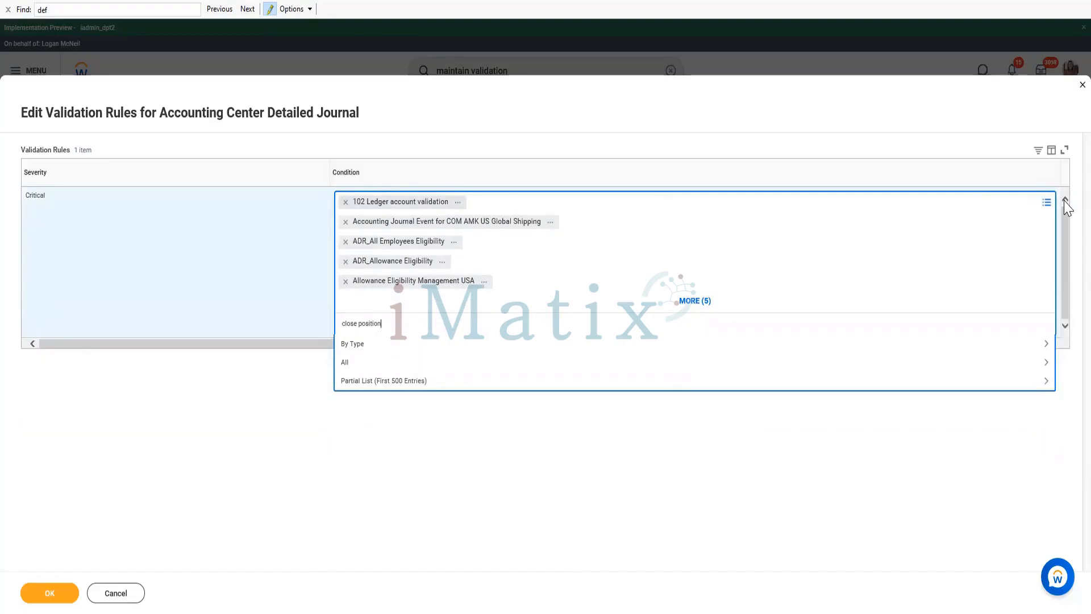
key("Return")
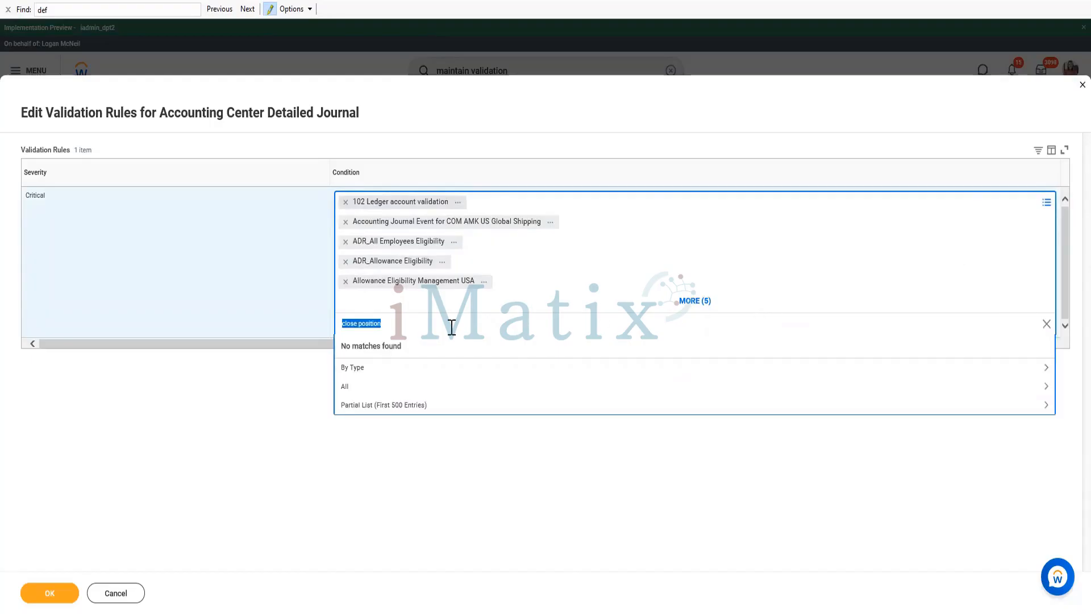
left_click(377, 391)
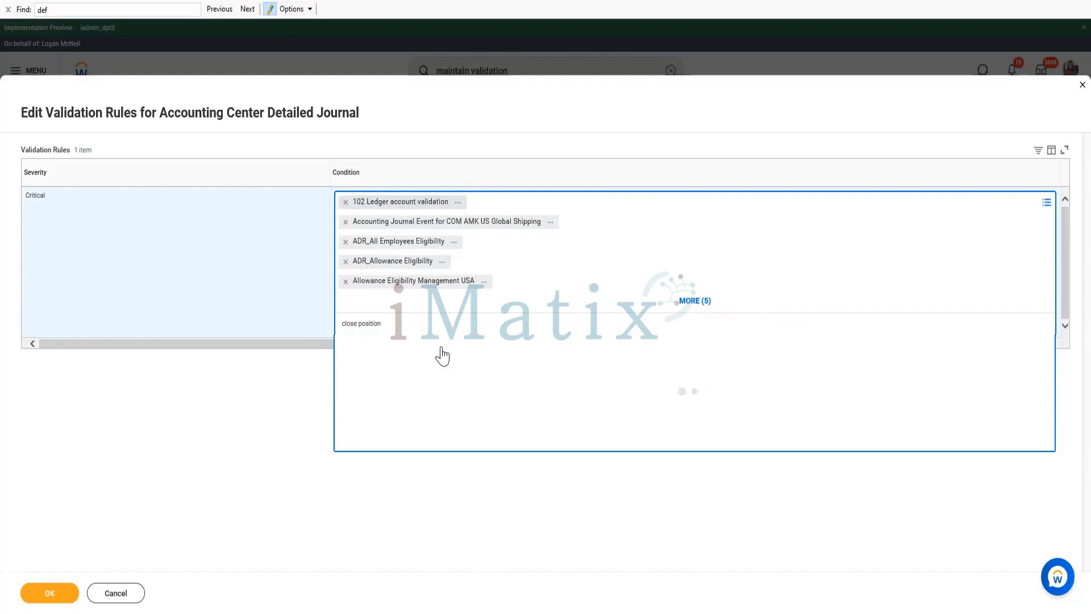
Check the Critical condition choices once more and leave the validation rules without making changes
left_click(442, 262)
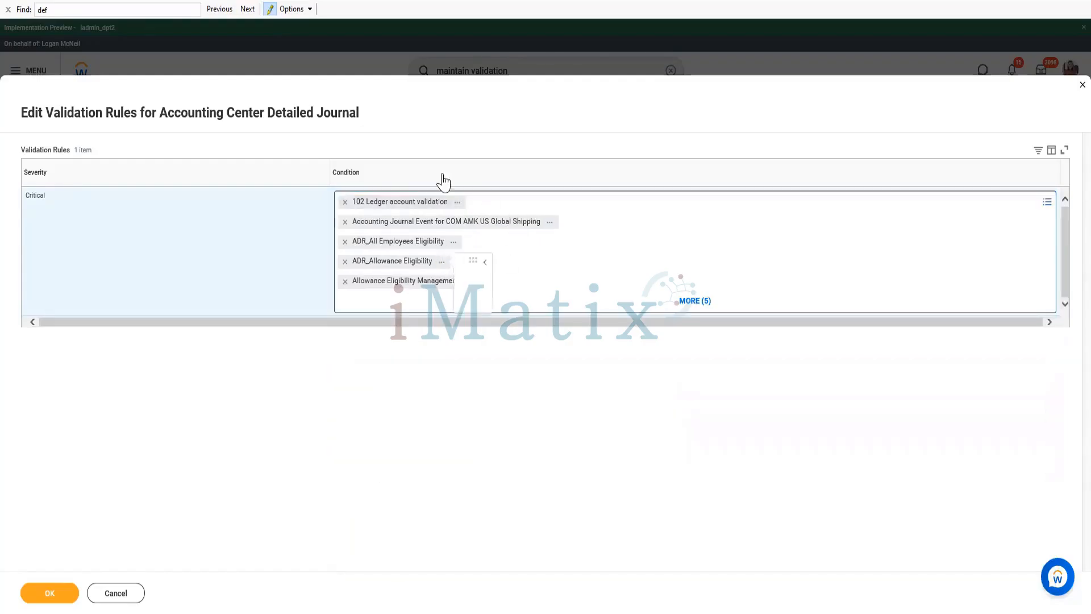
left_click(482, 262)
left_click(592, 210)
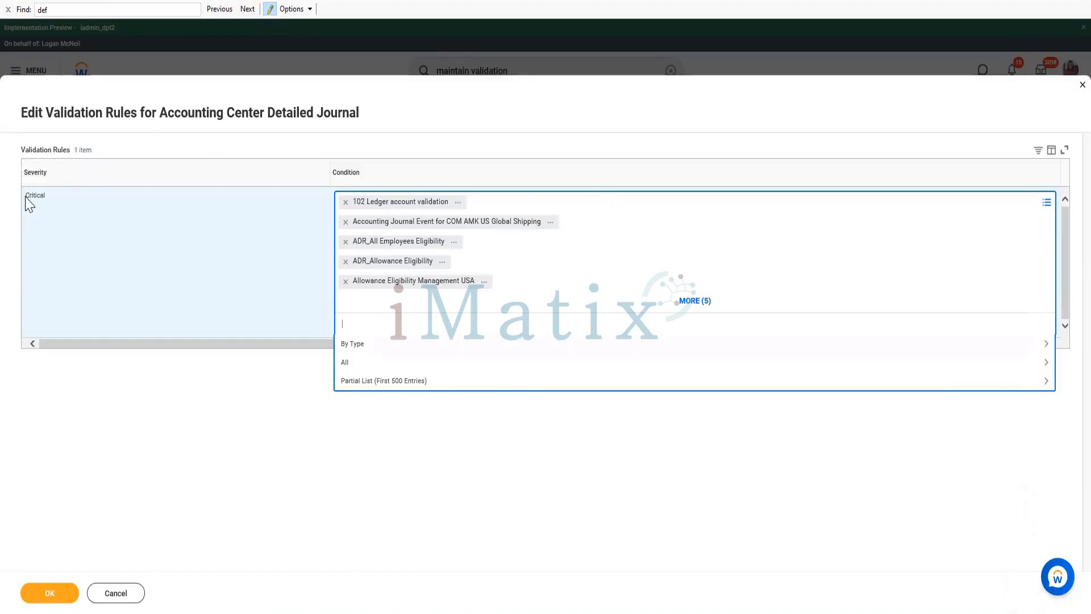
left_click_drag(27, 196, 55, 203)
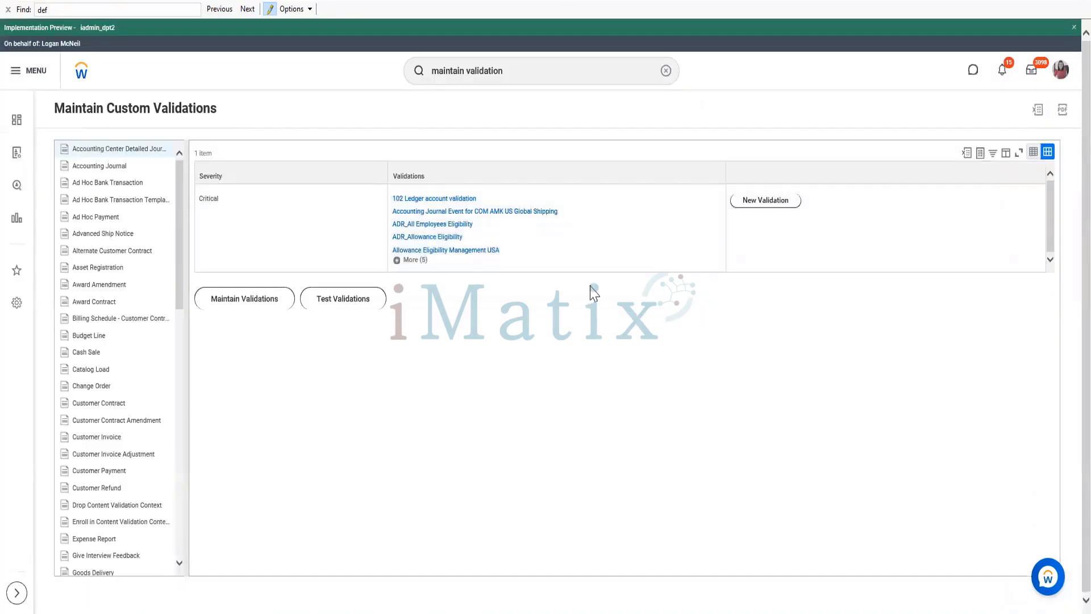
Start a new Critical validation for Accounting Center Detailed Journal with the description "Test - Rule"
left_click(764, 202)
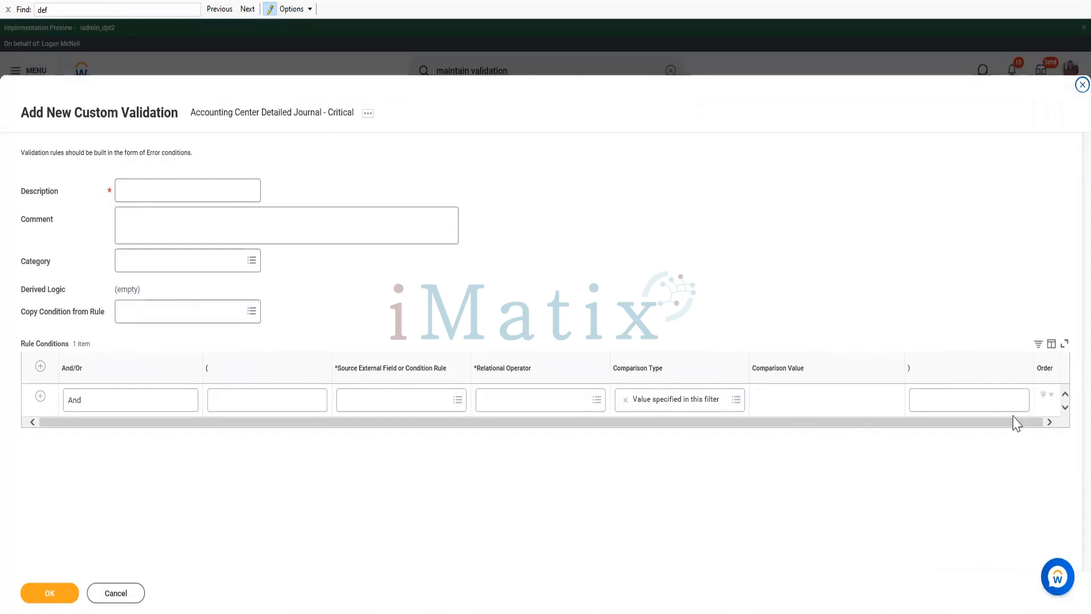
left_click(175, 193)
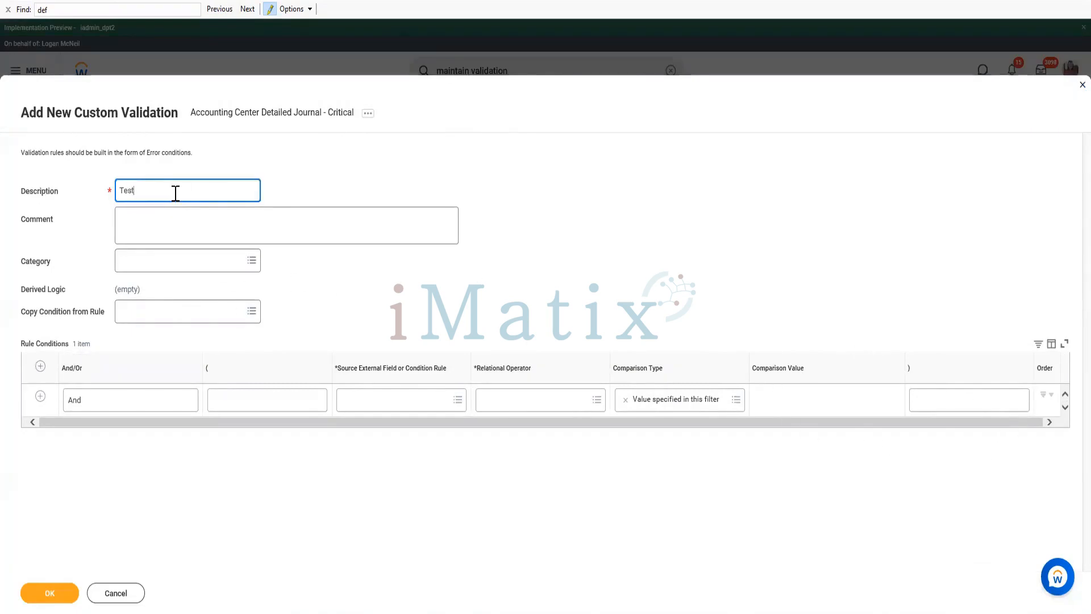
left_click(415, 396)
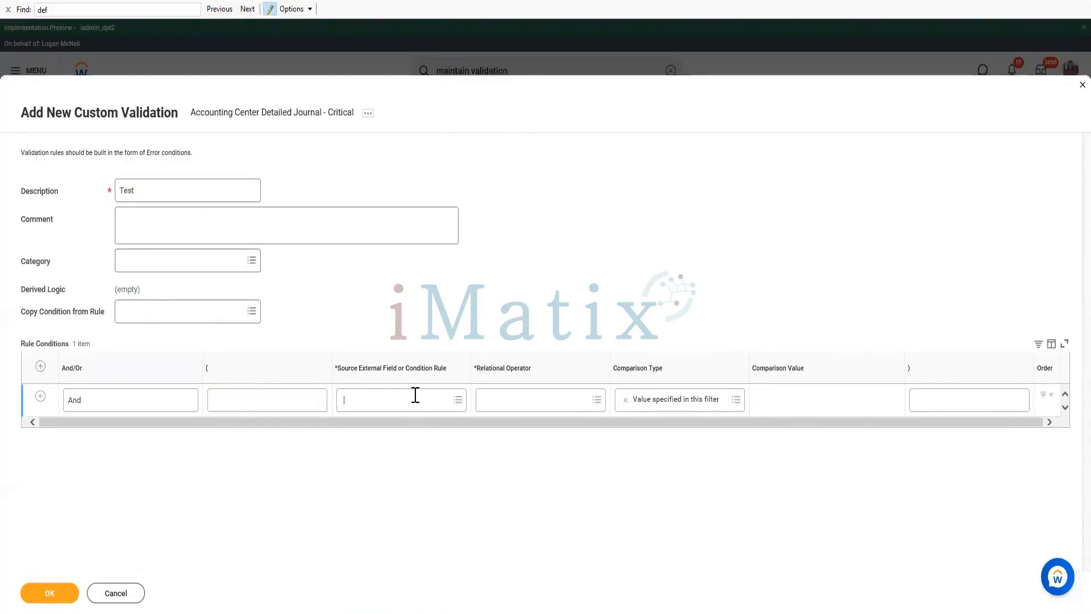
type("clo")
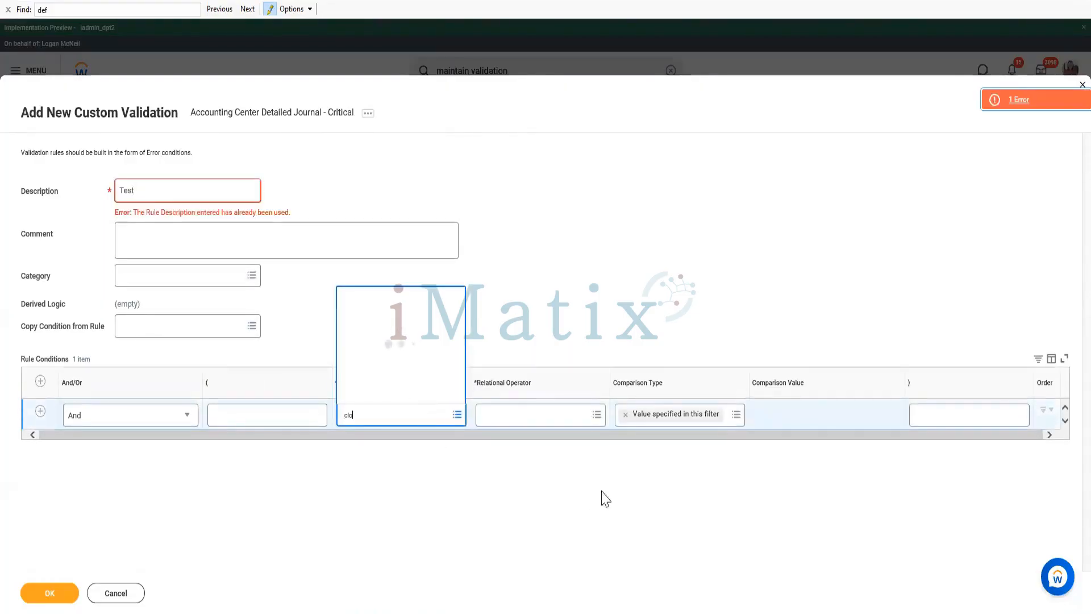
left_click(167, 190)
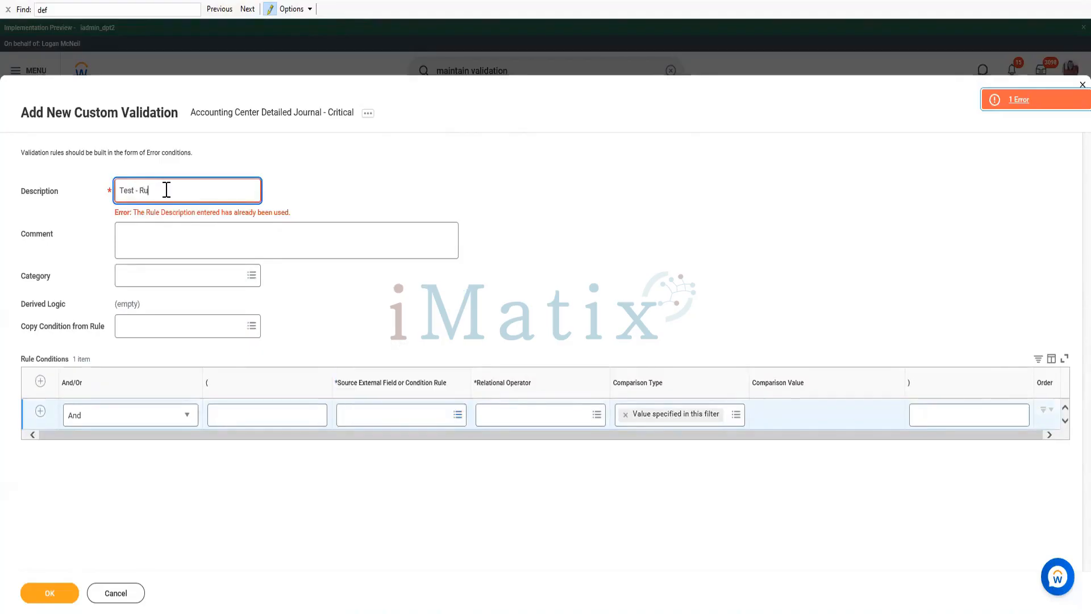
left_click(143, 427)
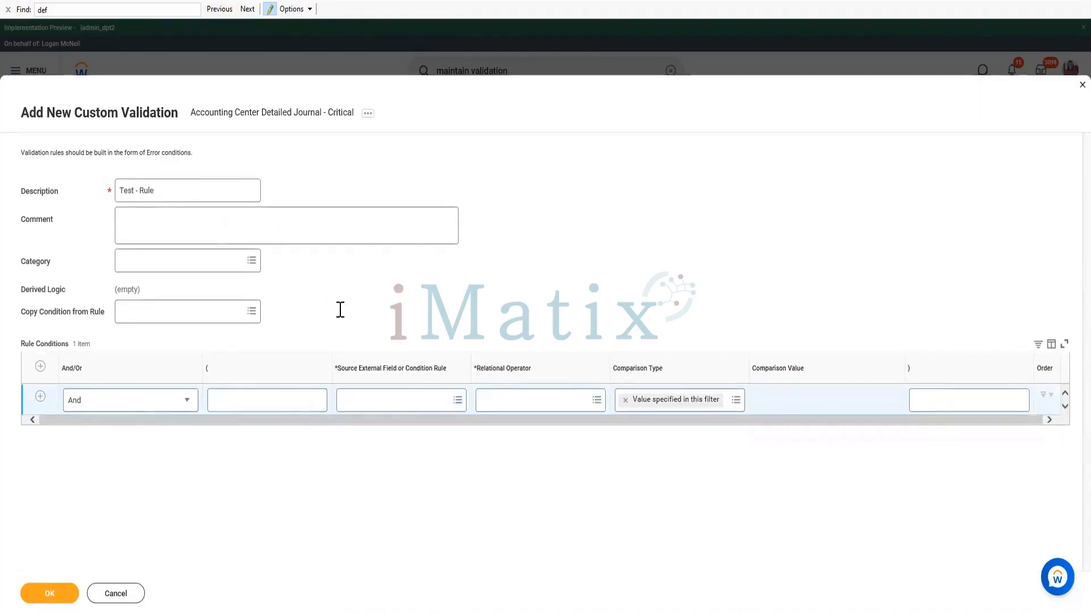
Set the first rule condition's source external field to Management Level
left_click(386, 400)
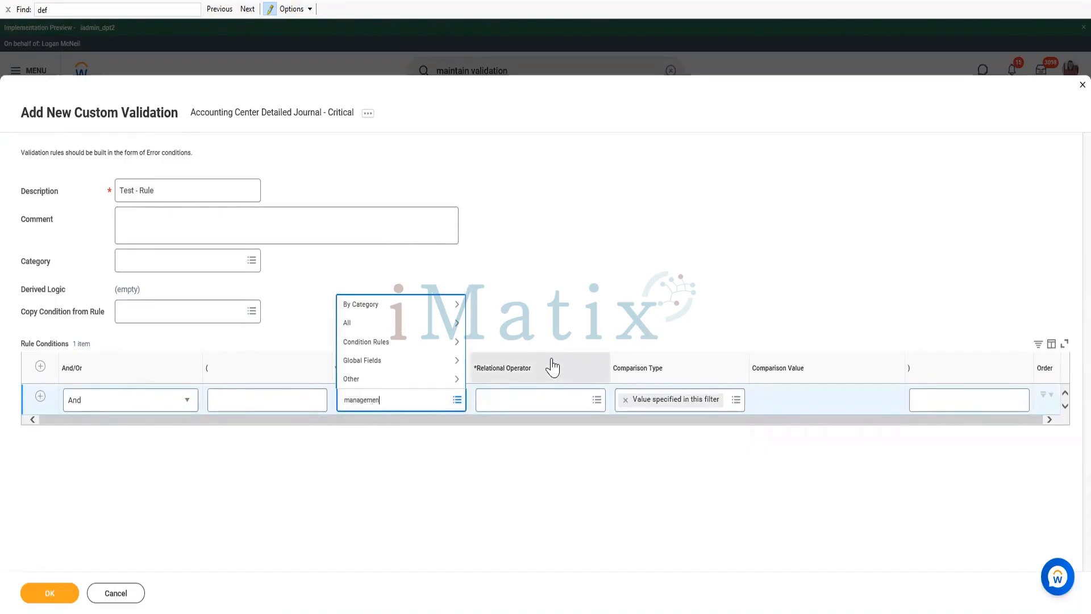
type("management level")
key("Return")
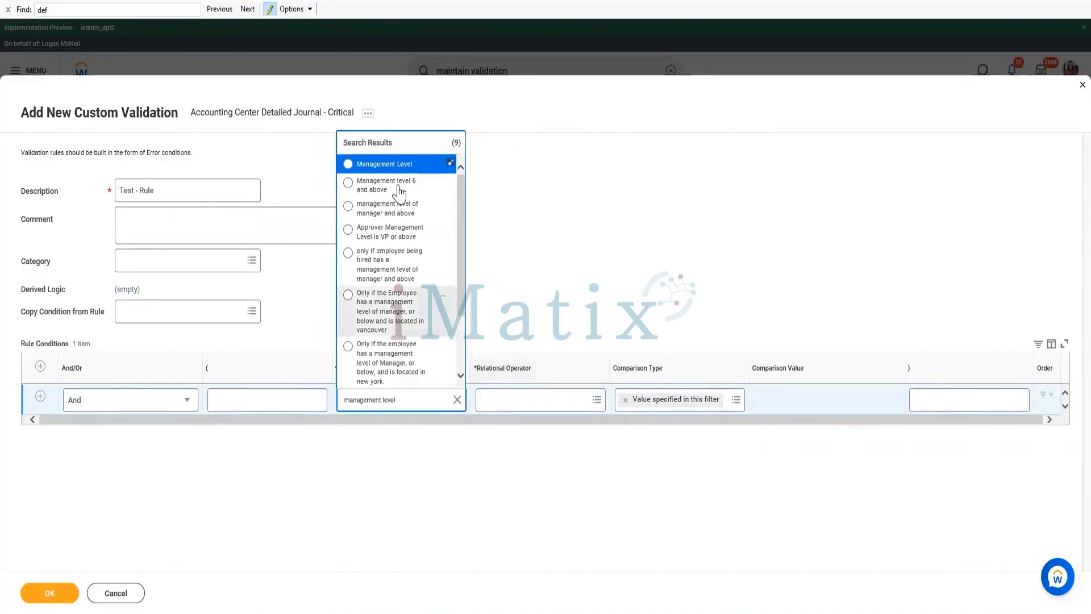
left_click(368, 163)
Try "in the selection list" as the relational operator of the Management Level condition, and clear it again
left_click(500, 398)
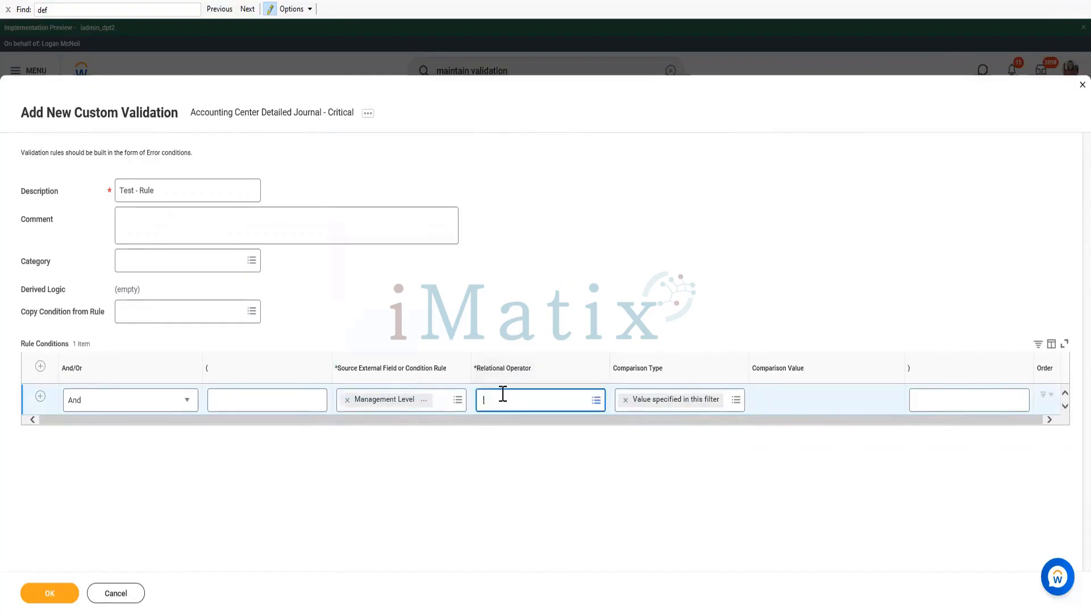
left_click_drag(515, 359, 586, 416)
left_click(537, 368)
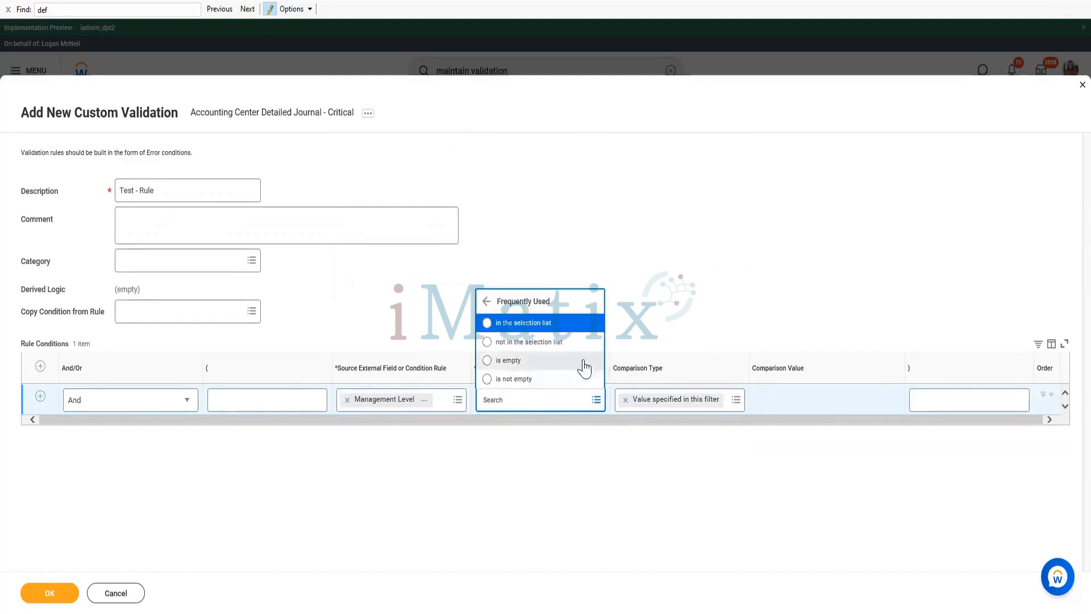
left_click(548, 330)
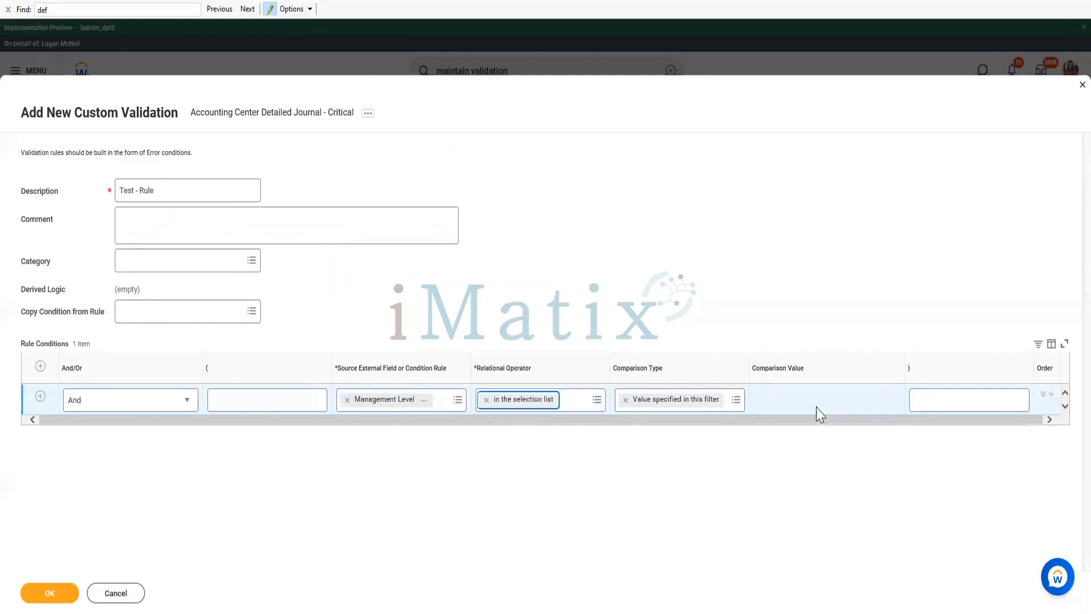
left_click(487, 399)
Set the Management Level condition's relational operator to "not in the selection list"
left_click(509, 401)
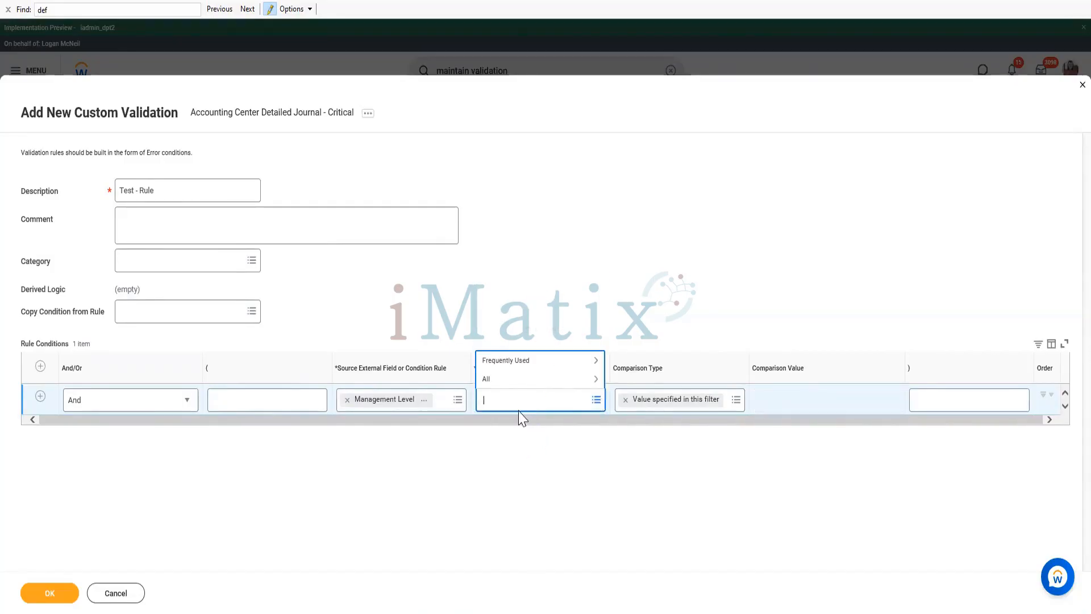
left_click(528, 363)
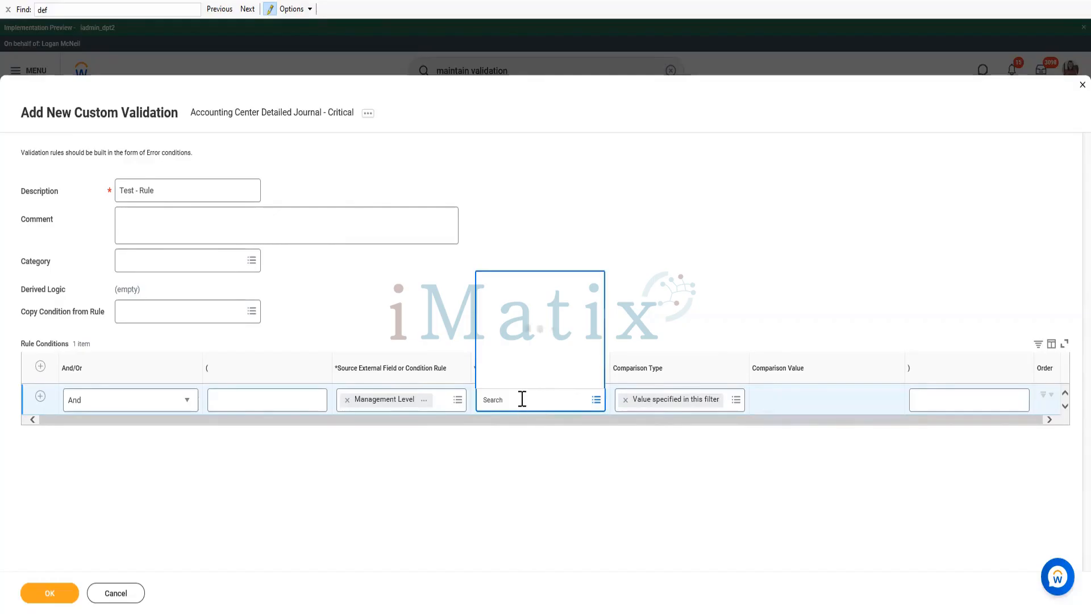
left_click(526, 342)
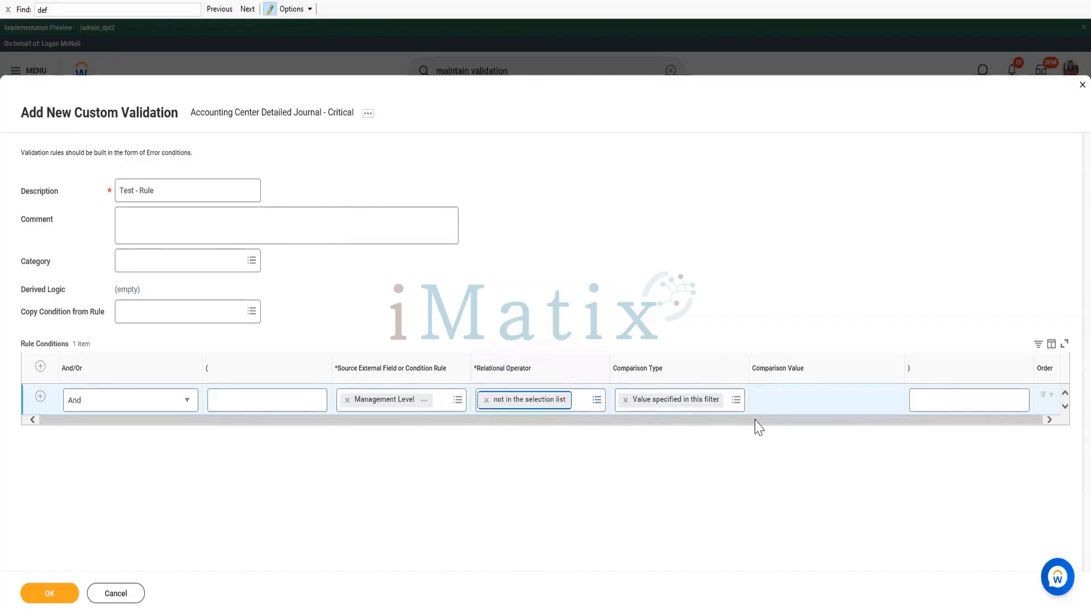
Set the Management Level condition's comparison value to "1 Vice President" and save the new custom validation
left_click(794, 397)
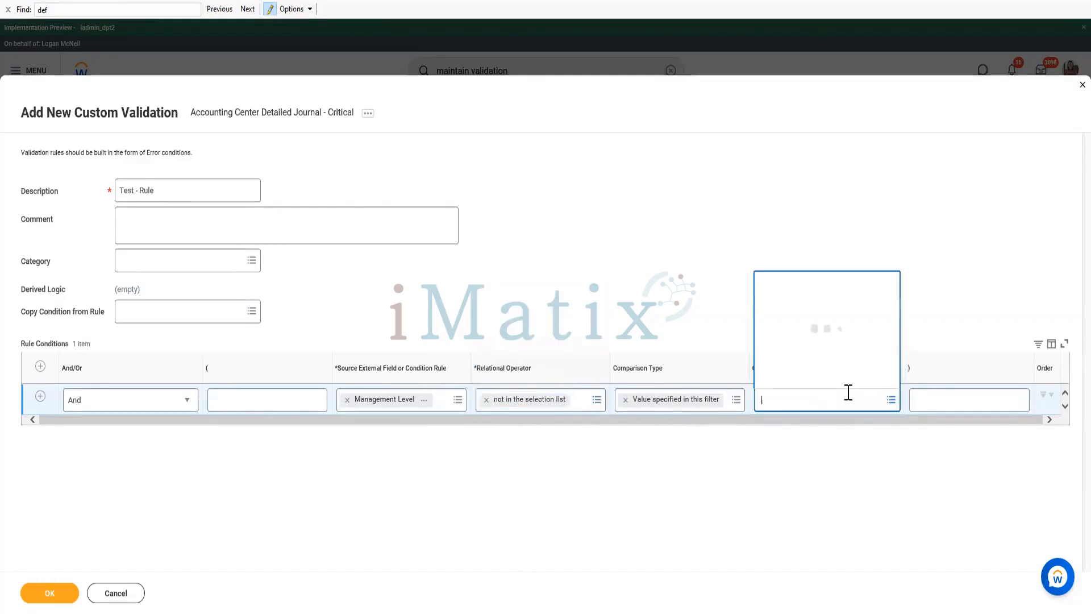
type("vice president")
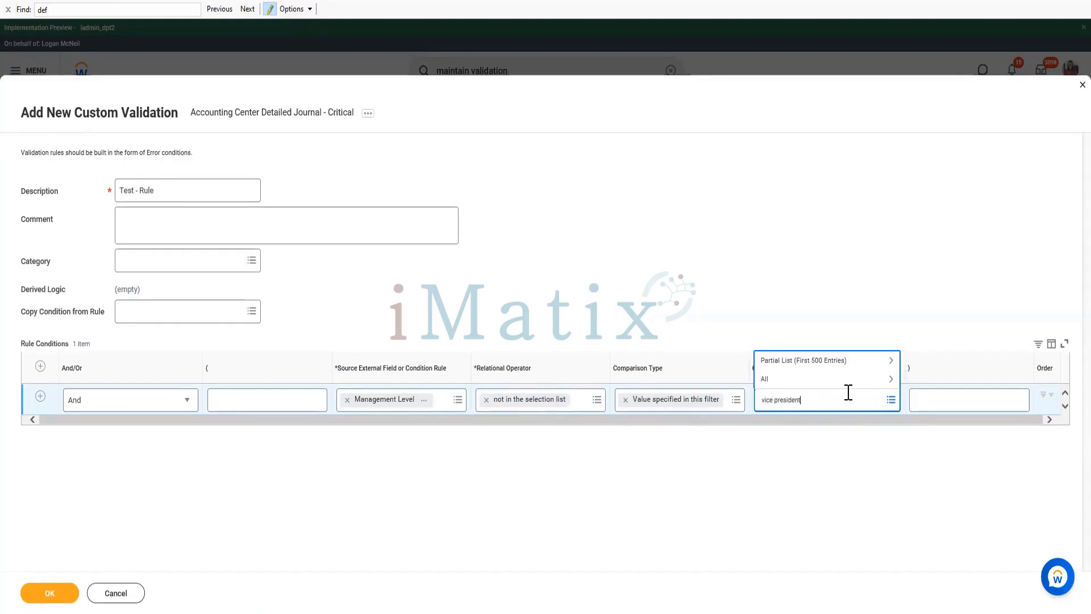
key("Return")
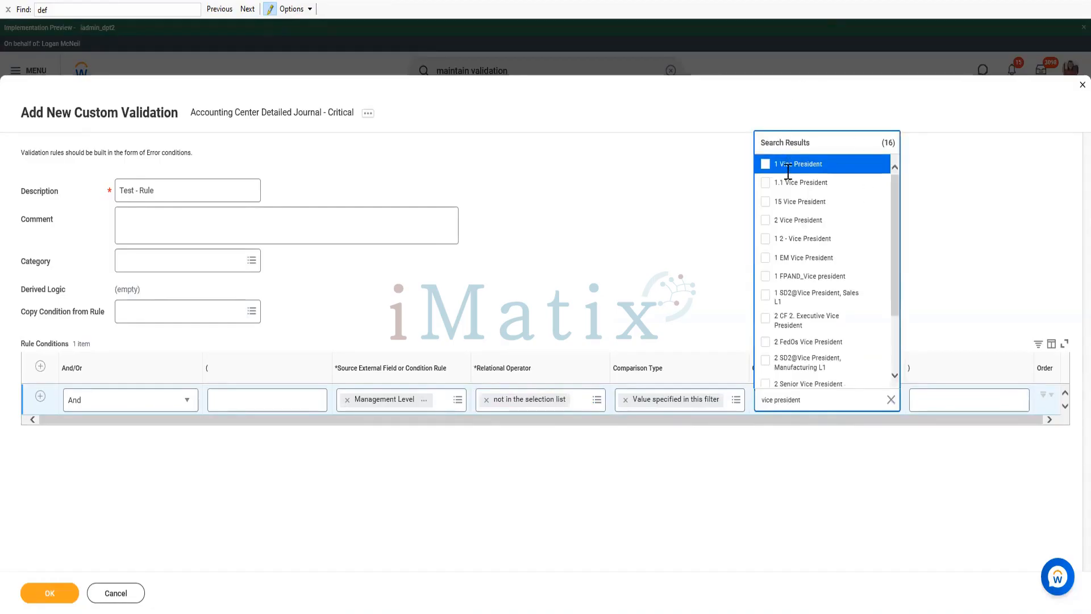
left_click(788, 170)
left_click(647, 226)
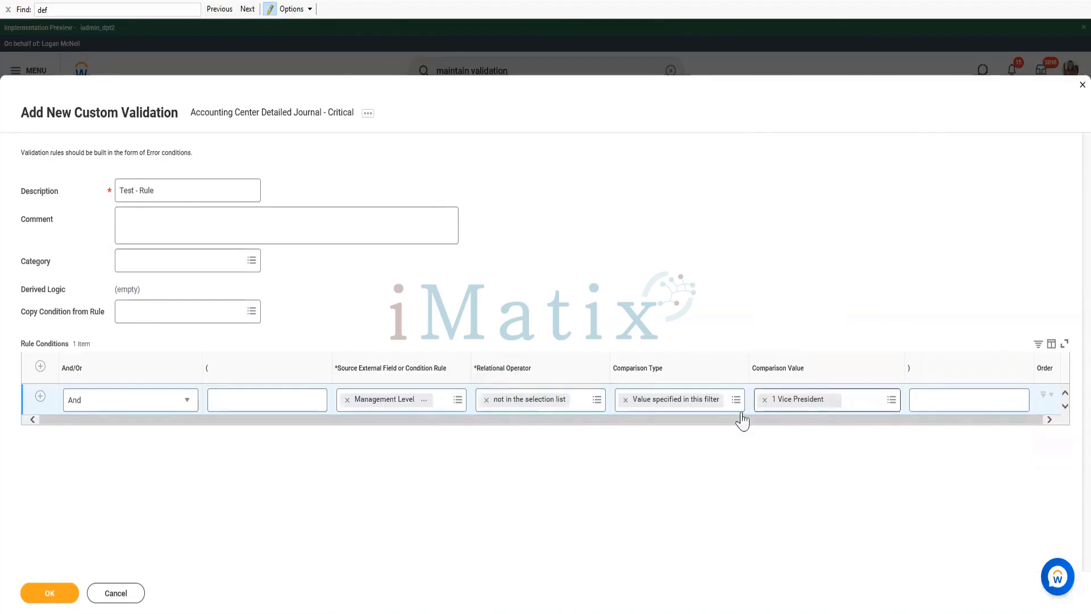
left_click(46, 593)
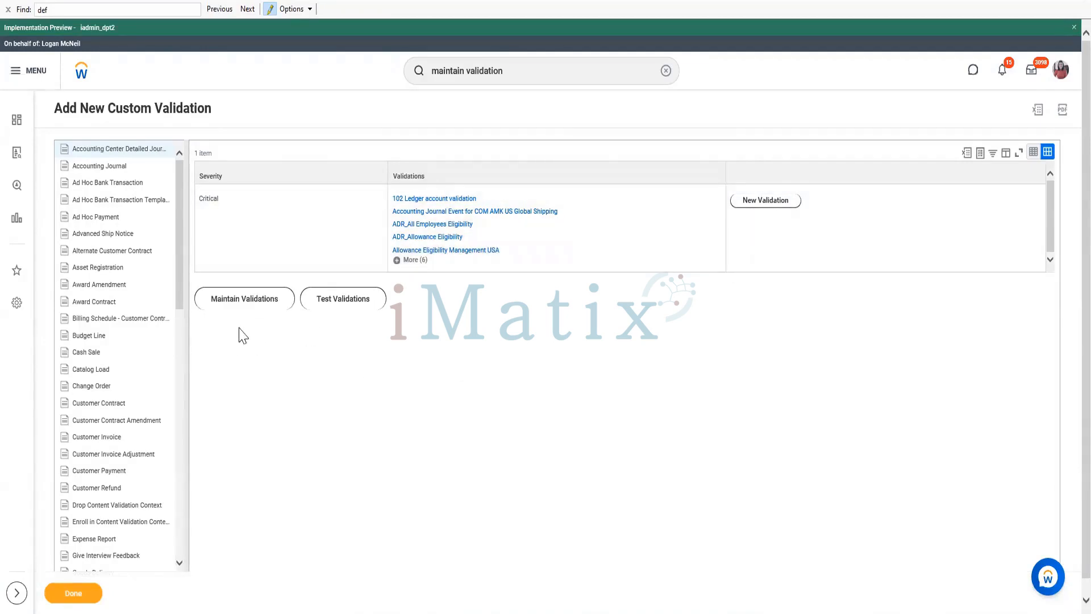
Open the validation rules of Accounting Center Detailed Journal for editing and search the Critical conditions for "test" and "- rule"
left_click(256, 304)
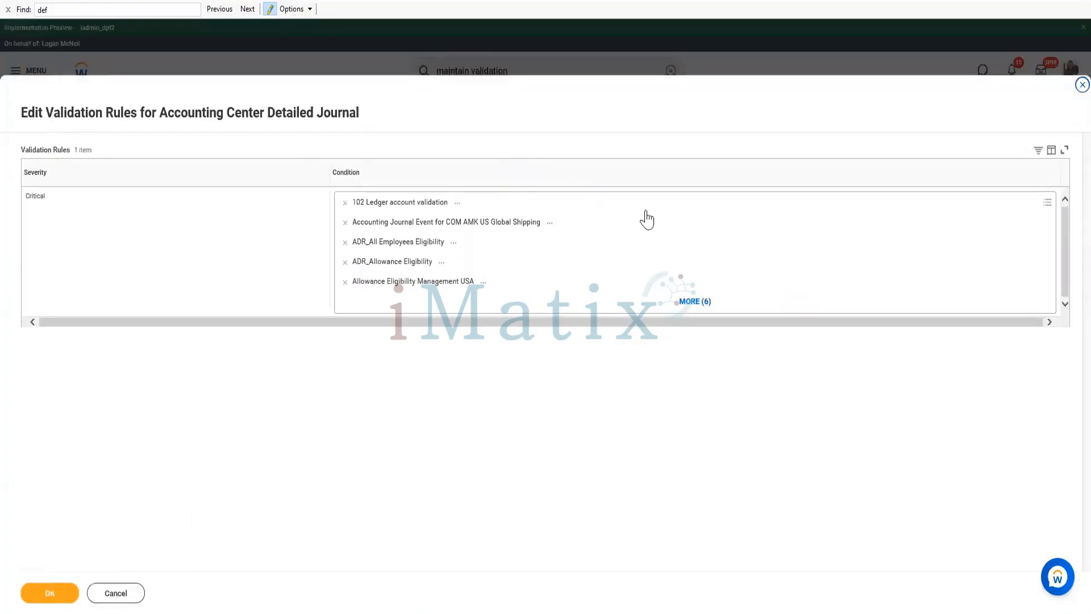
left_click(520, 213)
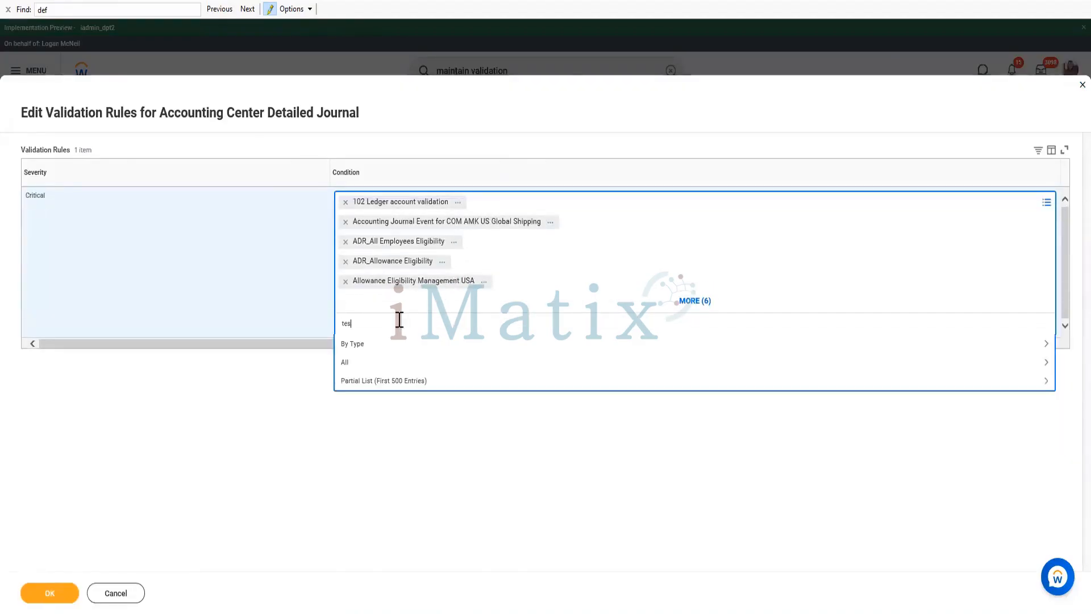
key("Return")
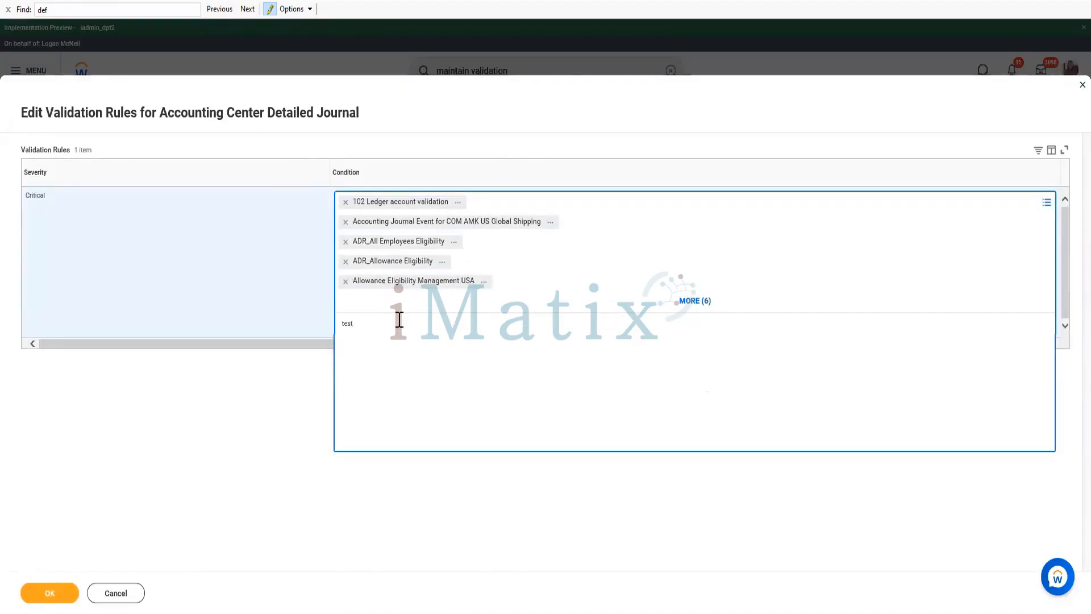
left_click(277, 388)
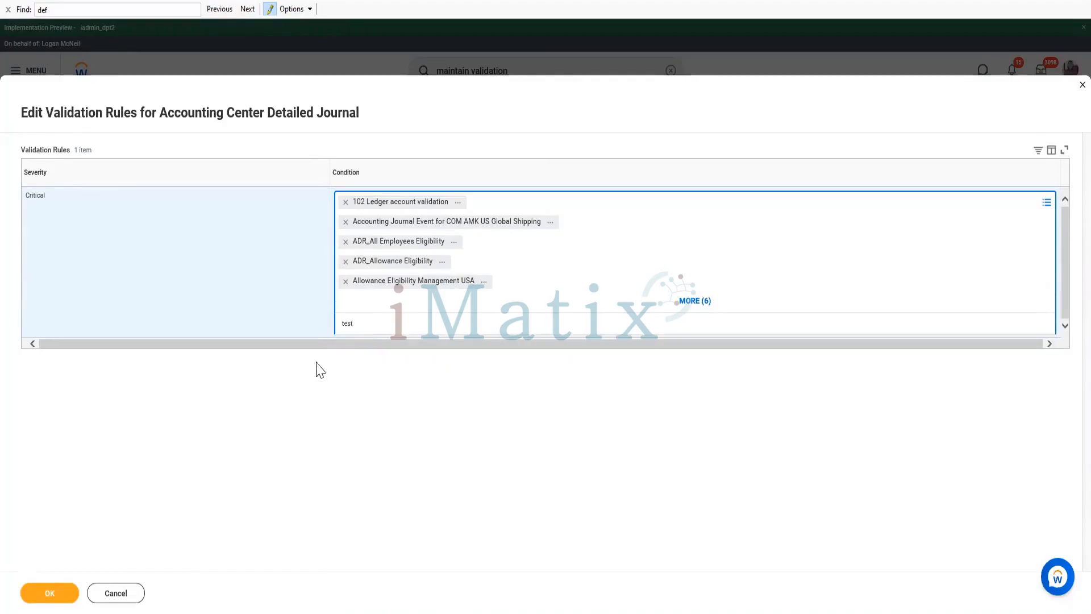
left_click(366, 325)
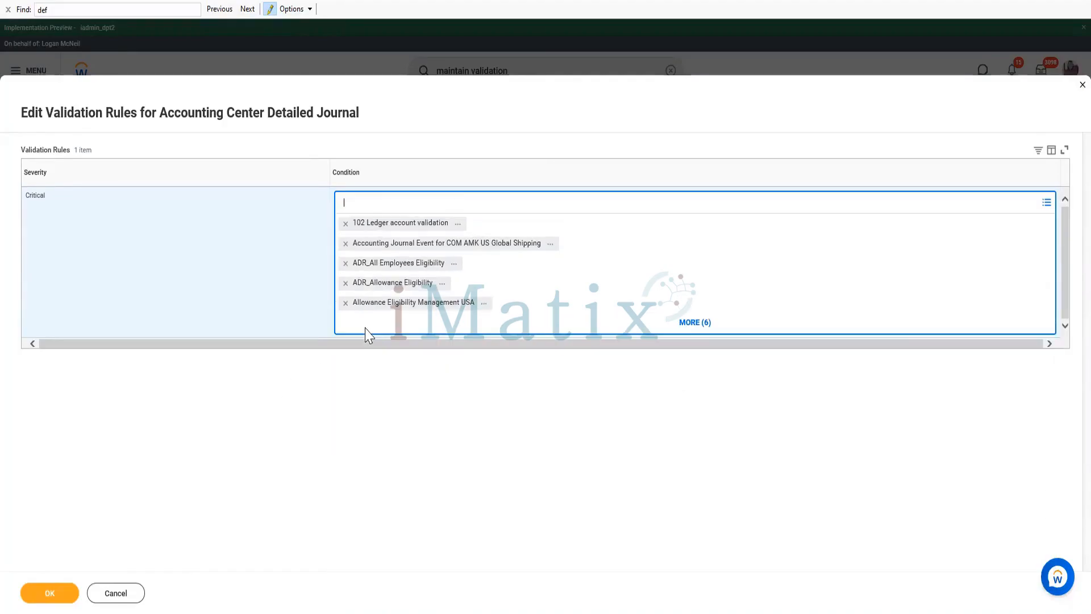
type("- rule")
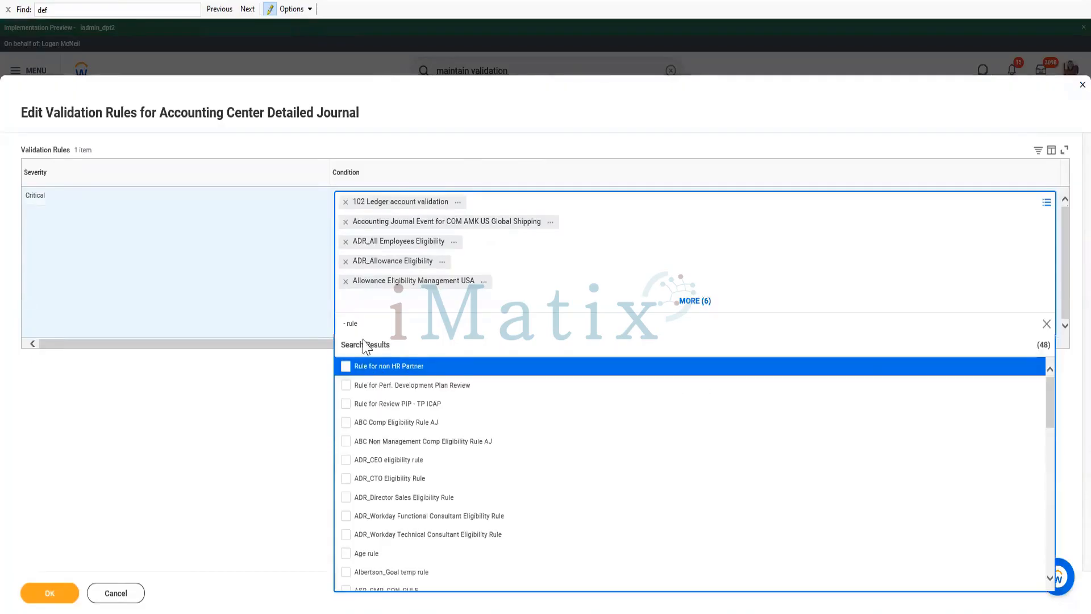
Look up "test - rule" among the Critical conditions, confirm the validation rules and return to the custom validations overview
triple_click(368, 323)
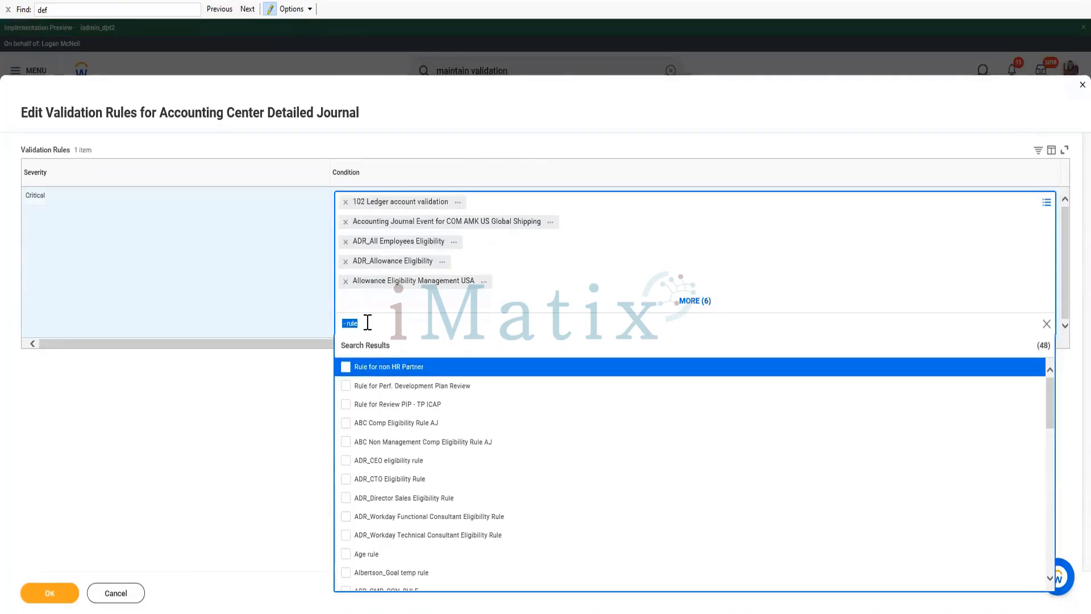
type("test - rule")
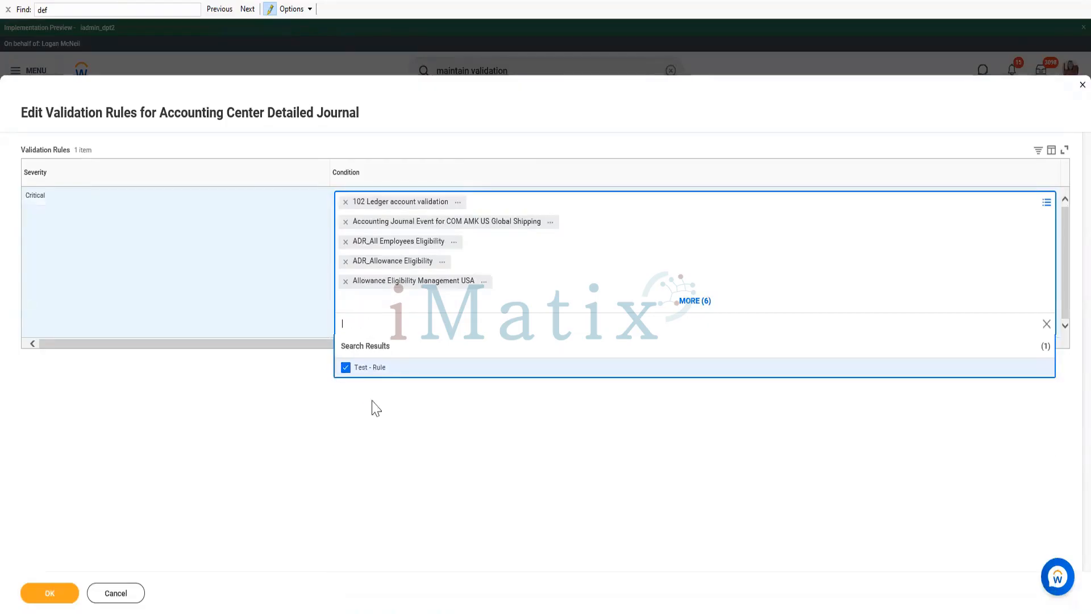
left_click(339, 425)
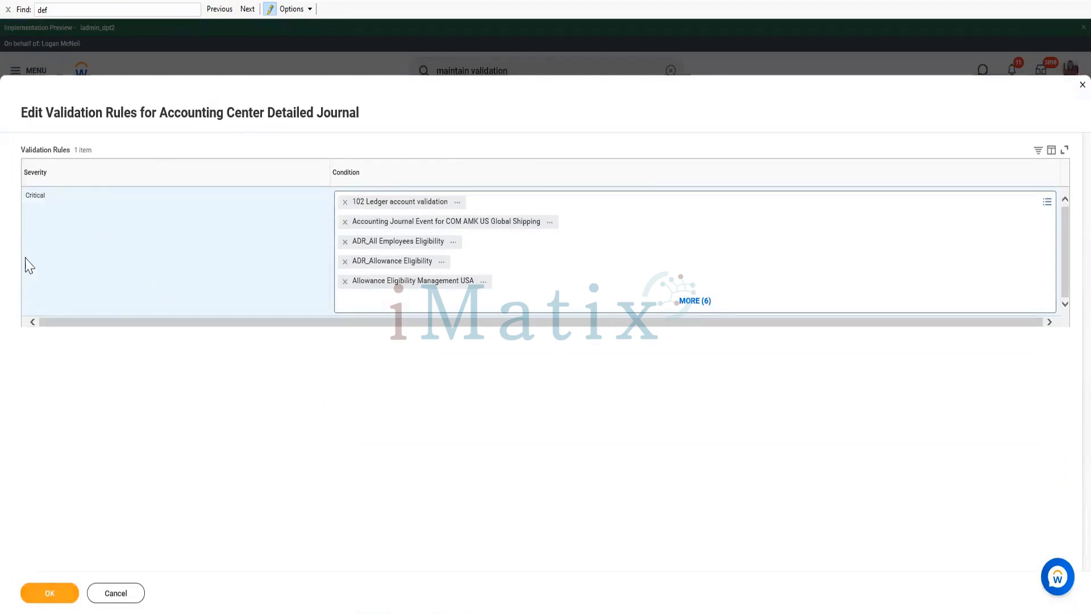
left_click(60, 594)
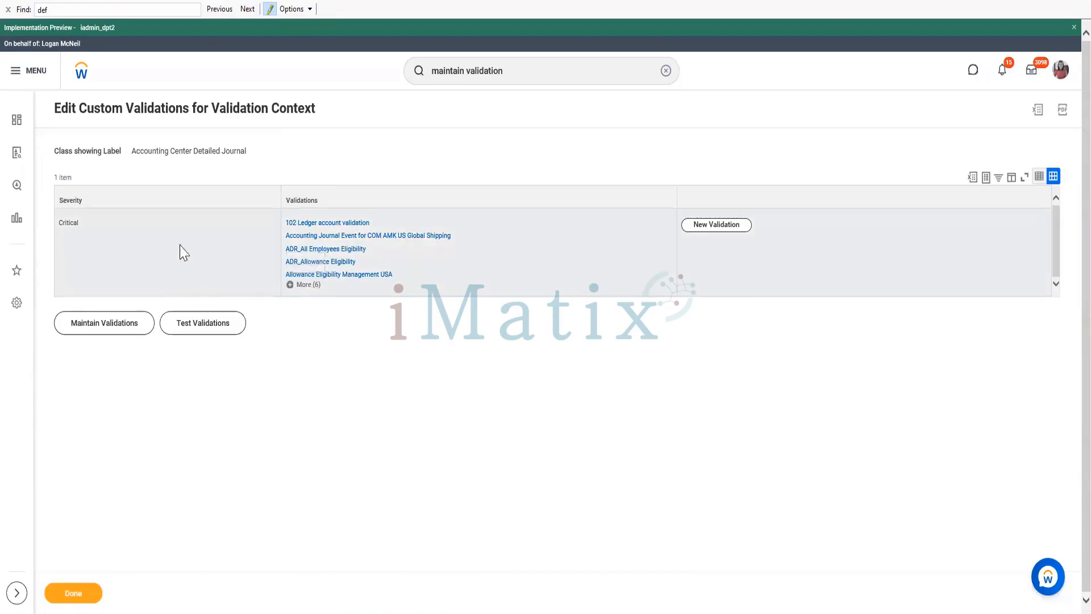
double_click(68, 223)
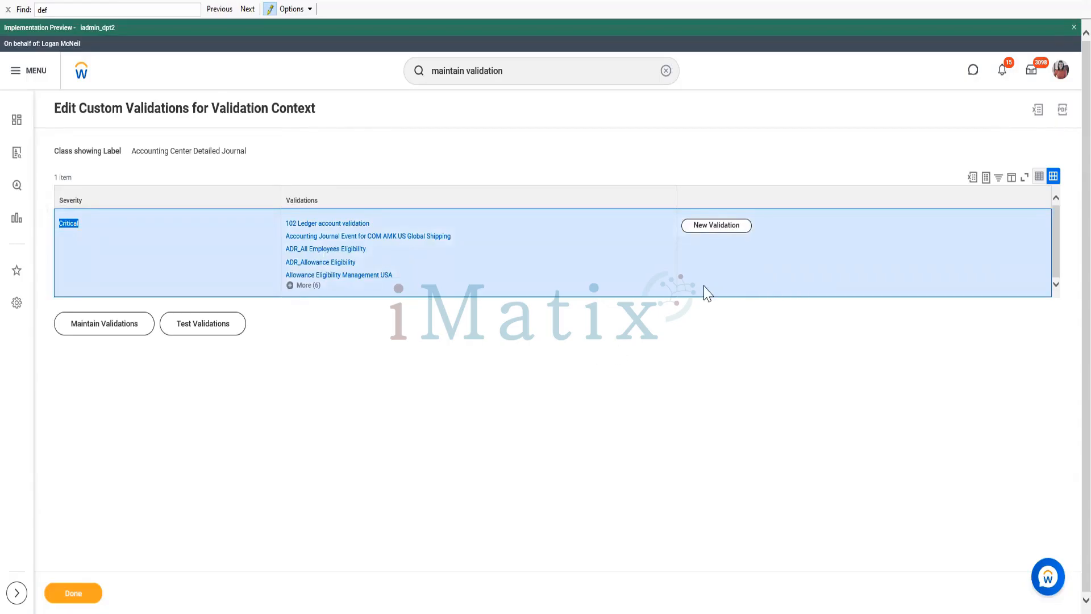
left_click(62, 598)
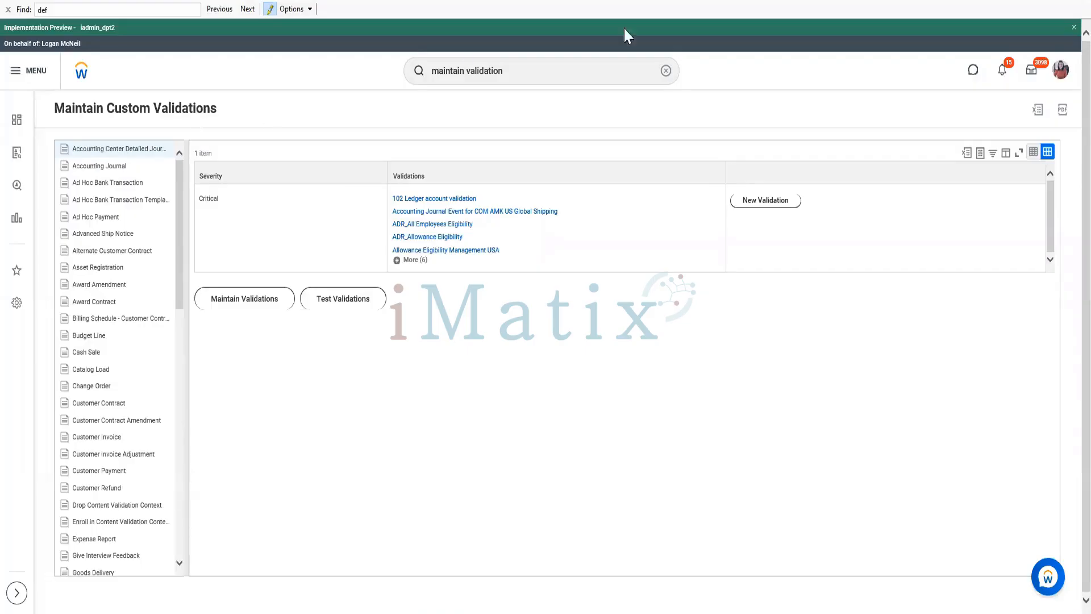
Return to the home page and reset the session timeout
left_click(81, 74)
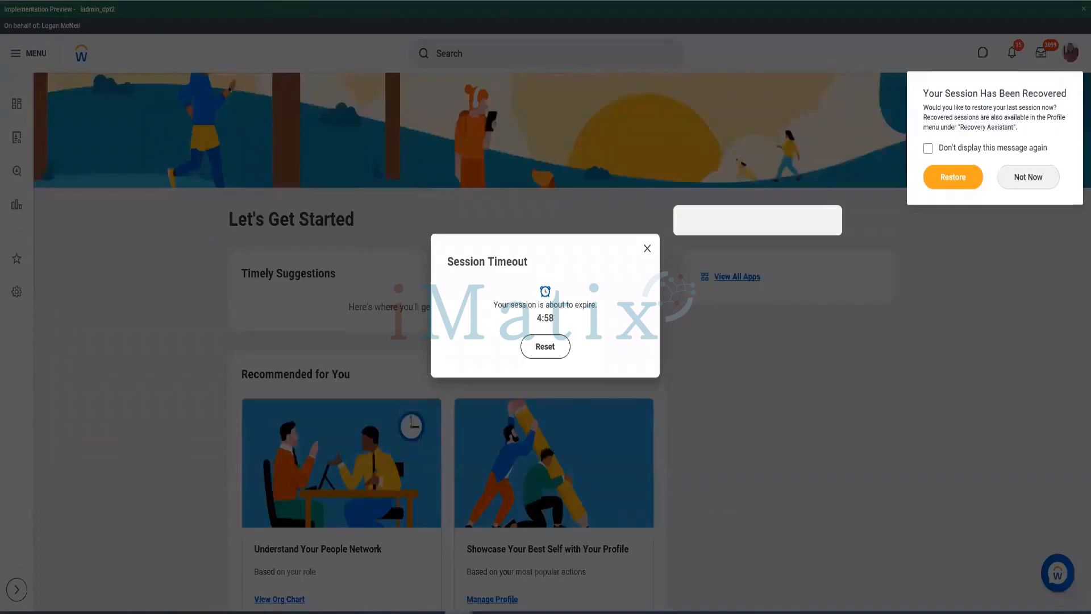
left_click(529, 347)
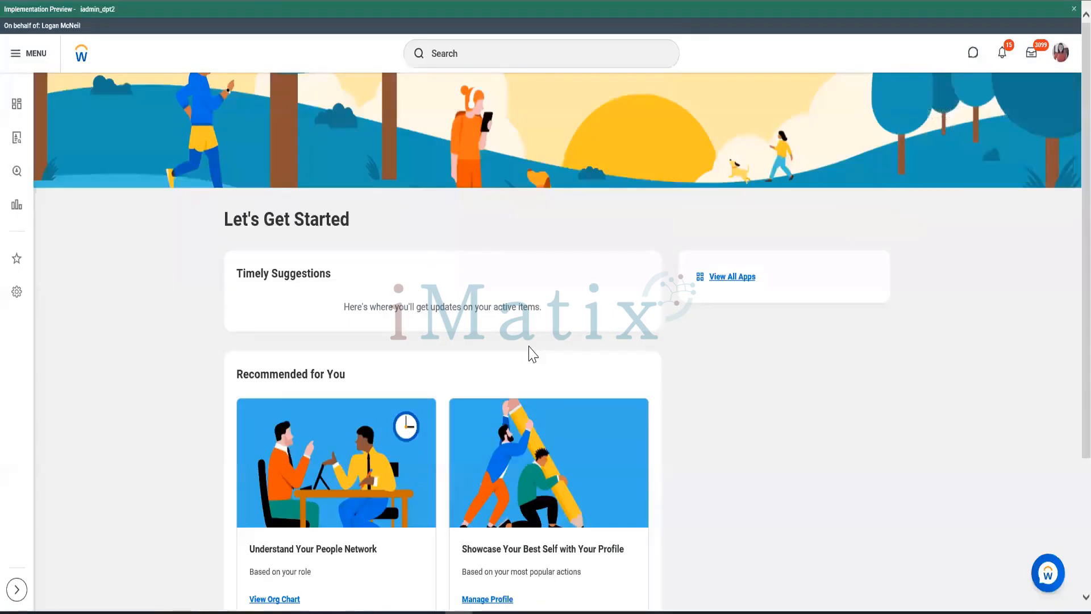